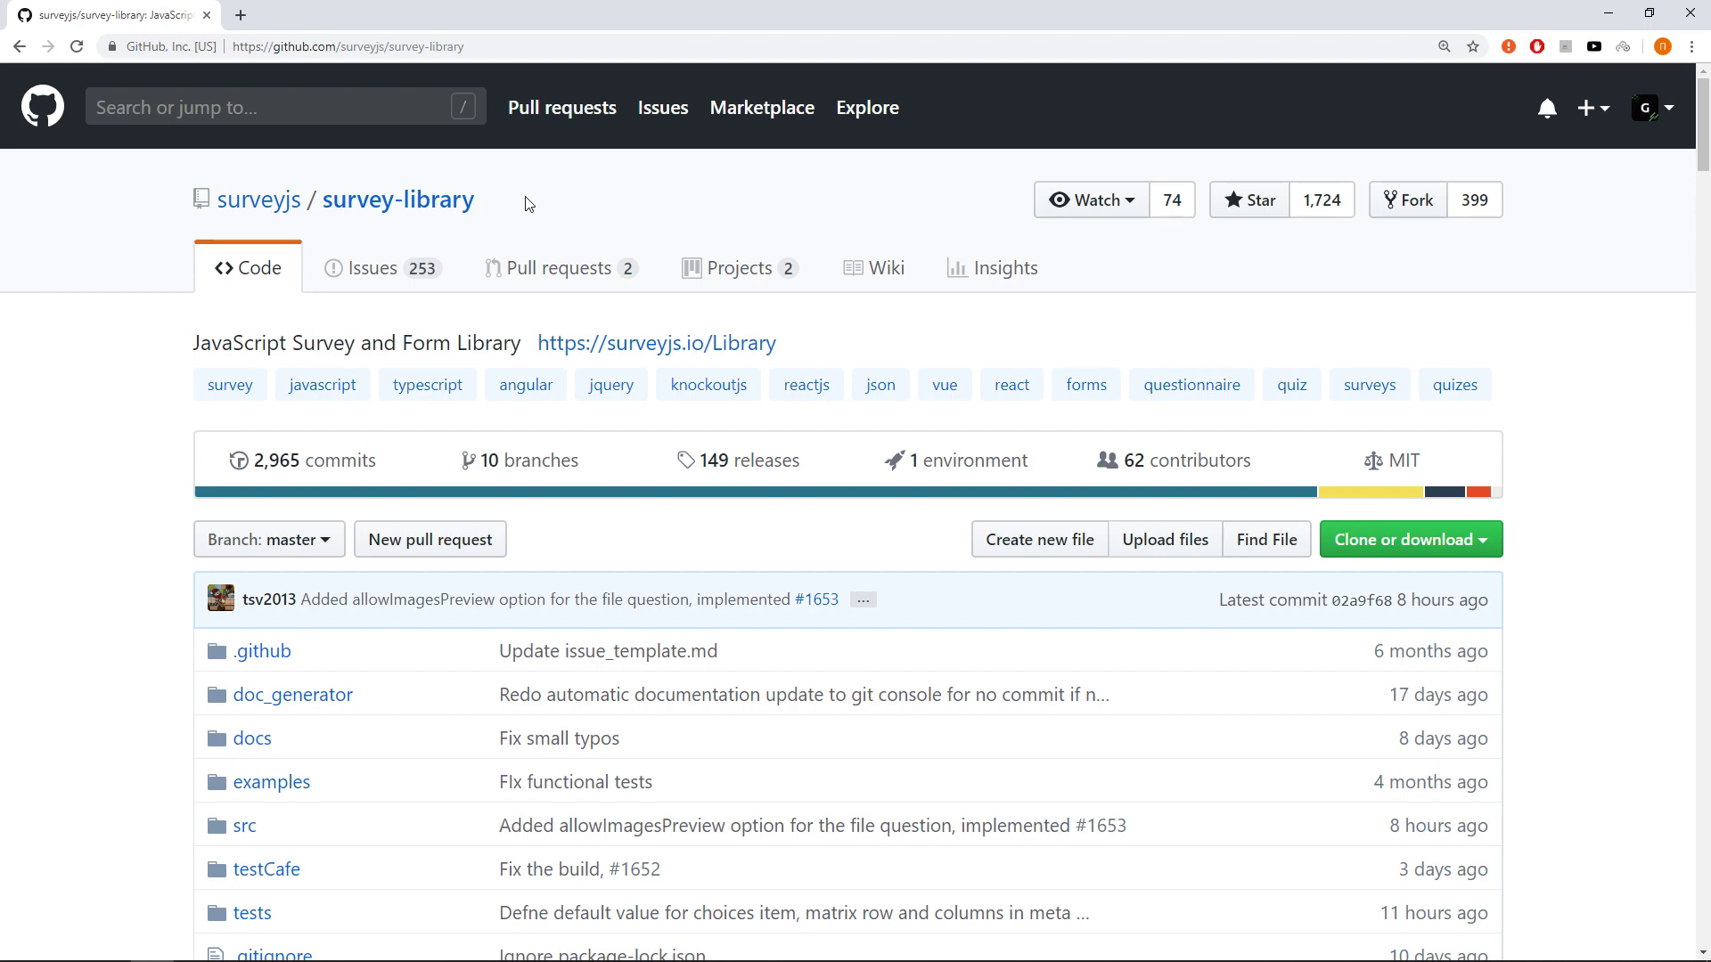
Go to surveyjs.io and open its Survey Creator
click(313, 46)
text(surveyjs.io)
key(Return)
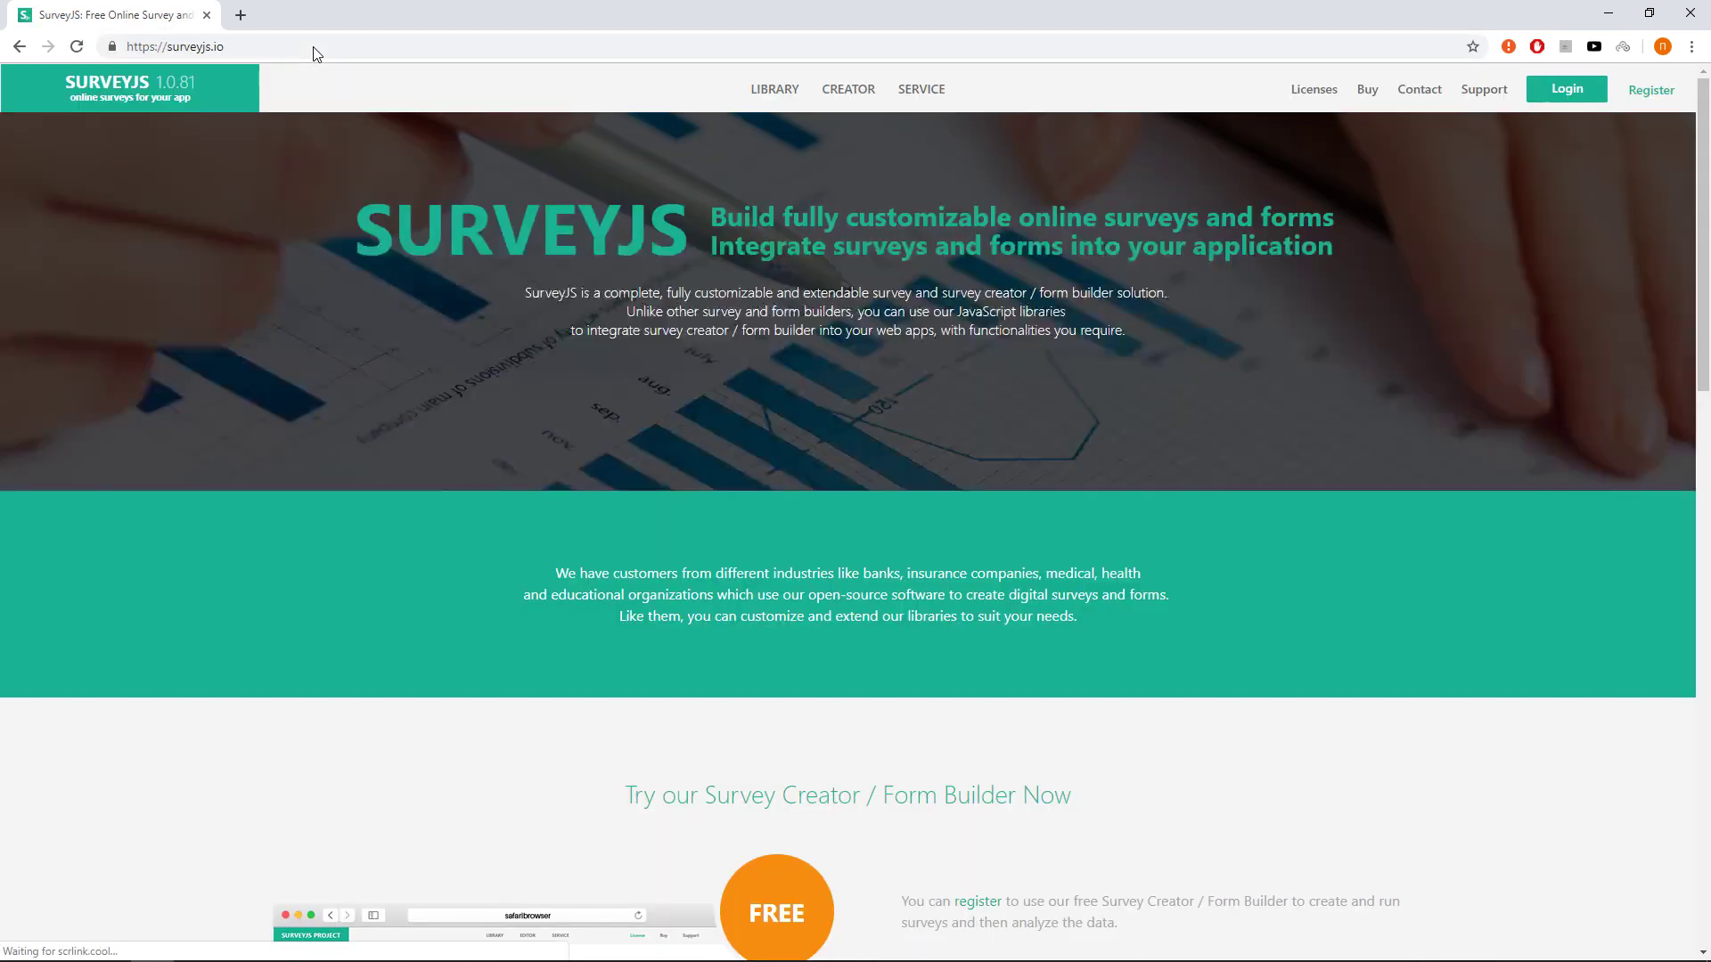
click(855, 97)
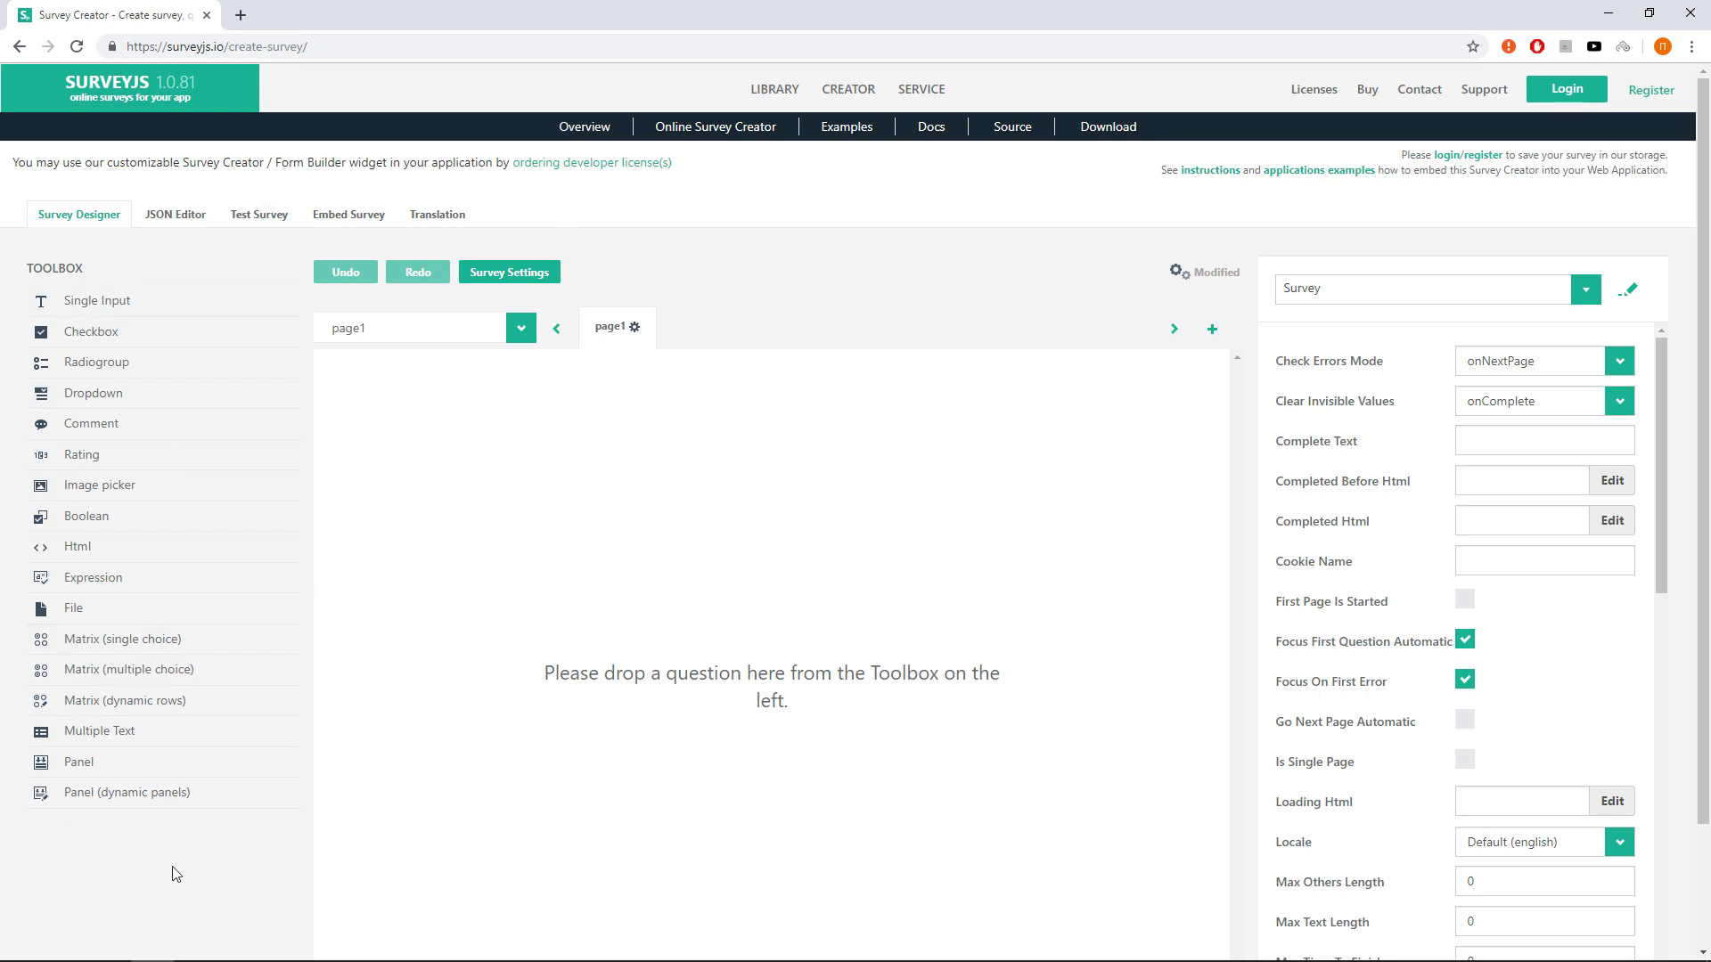
Add a Rating question titled 'On a scale of zero to ten, how likely are you to recommend our product to a friend or colleague?'
click(258, 457)
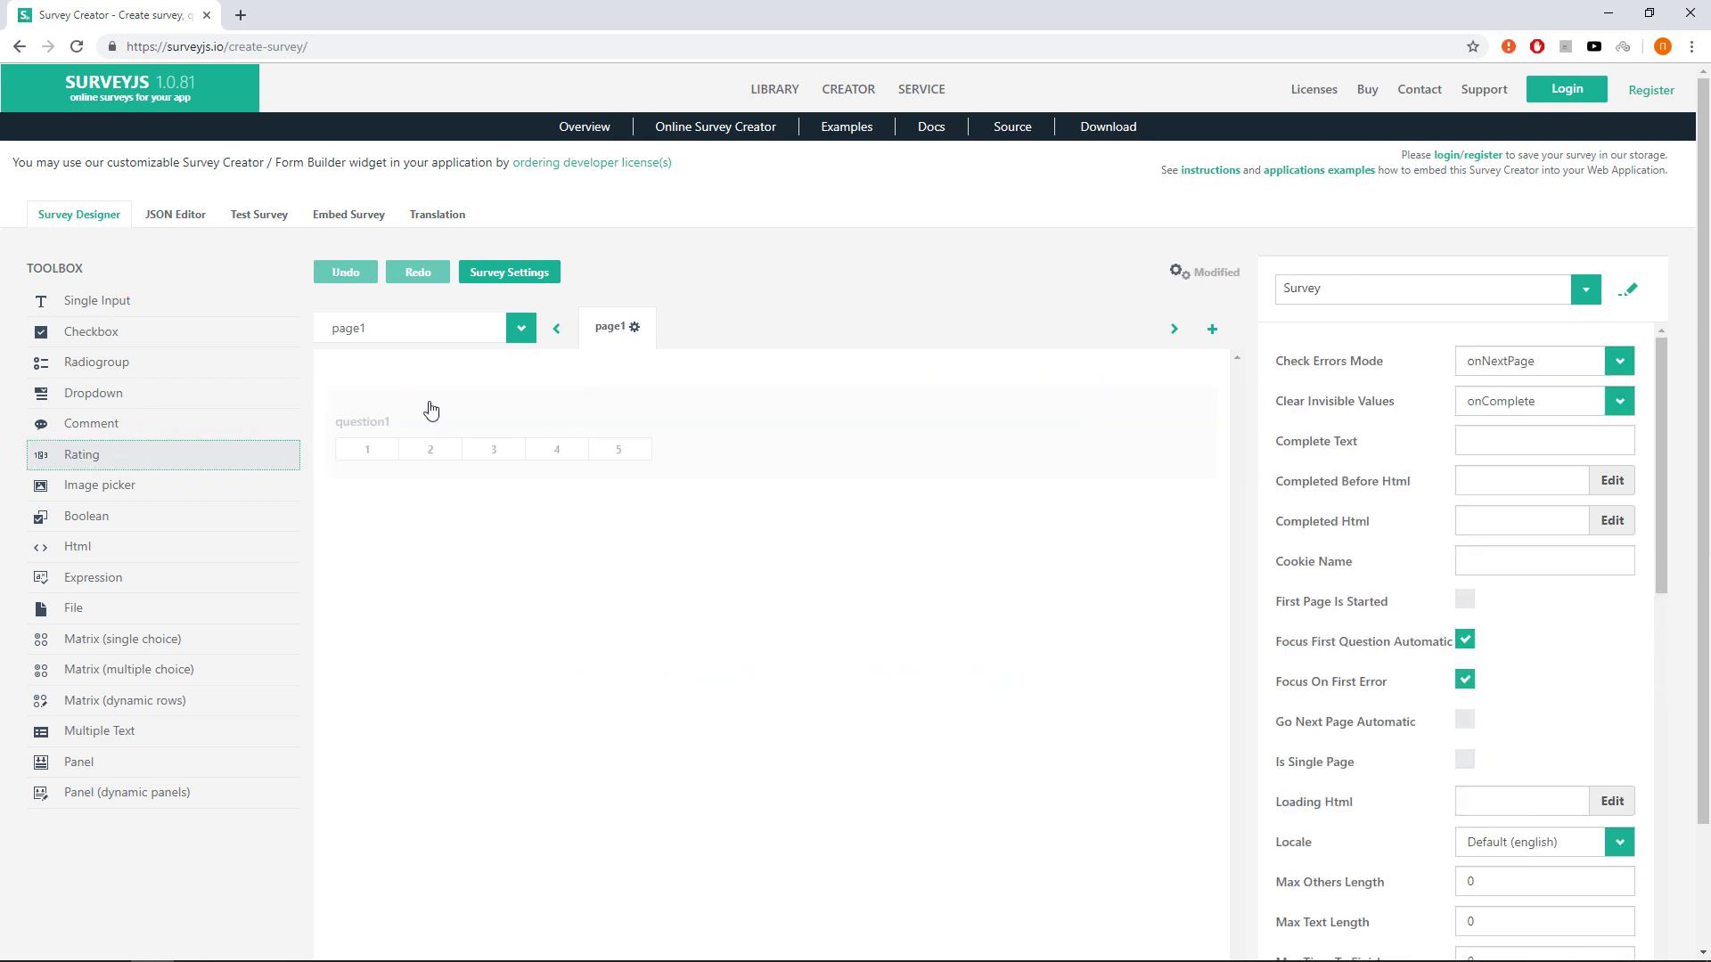
drag(430, 409, 432, 409)
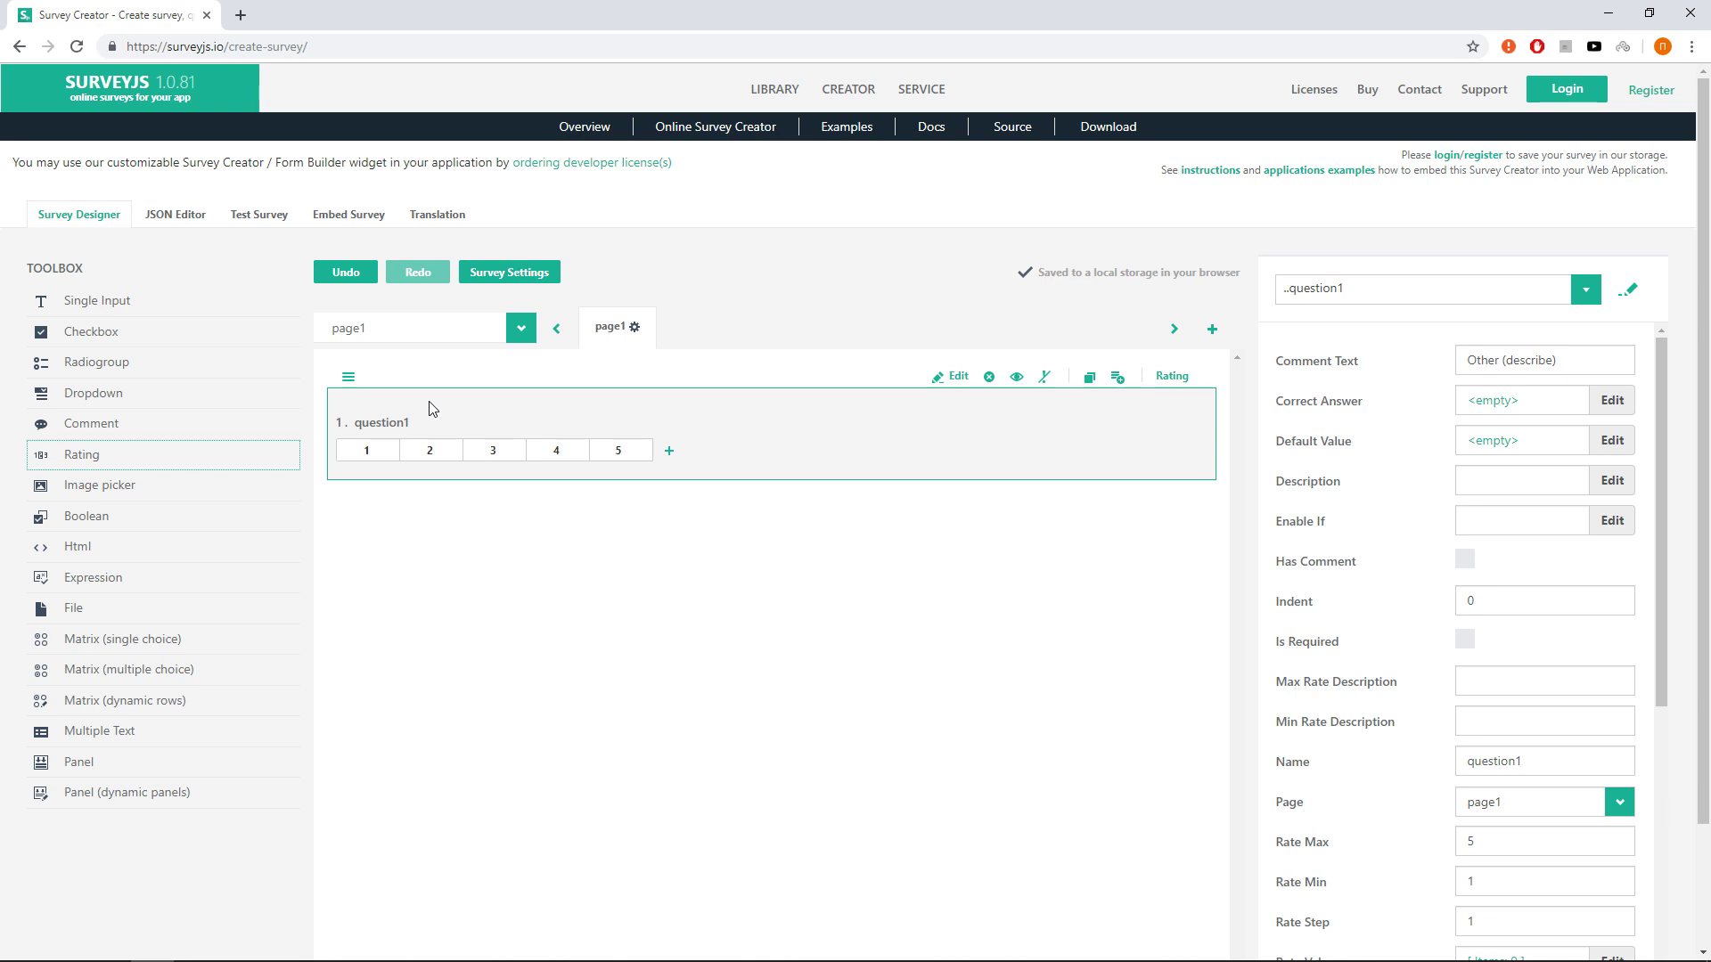
click(409, 421)
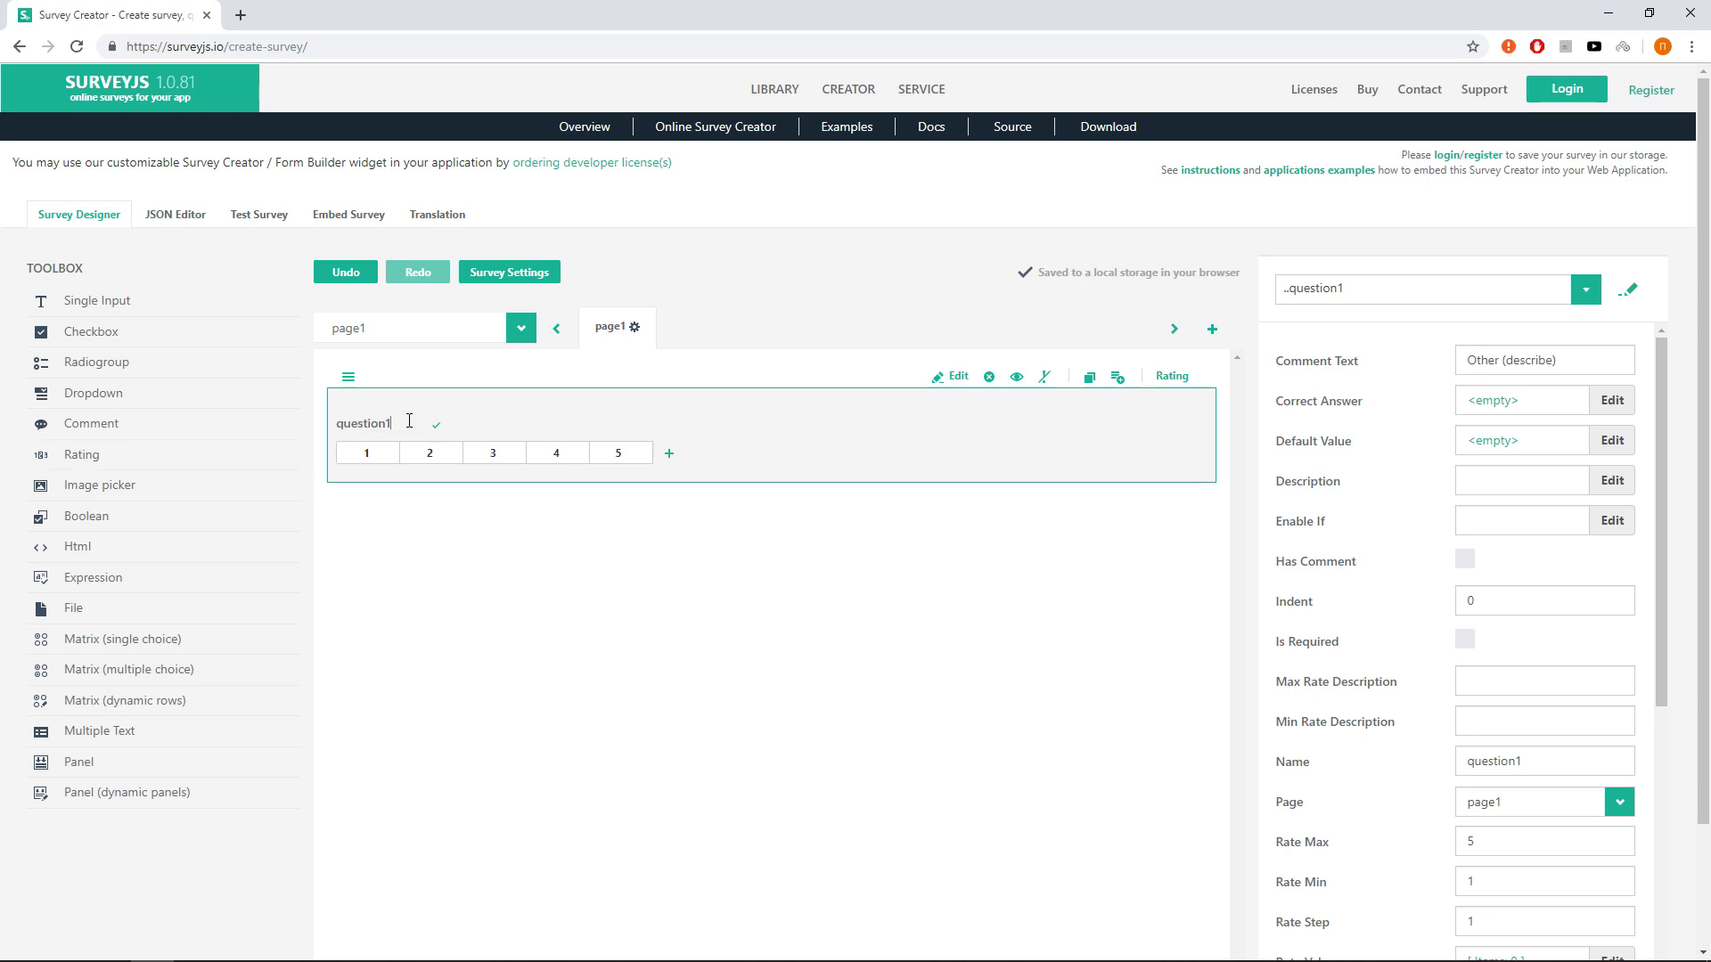
mouse_move(409, 421)
mouse_down()
mouse_move(331, 422)
mouse_move(401, 421)
mouse_up()
key(ctrl+a)
text(On a scale of zero to ten, how likely)
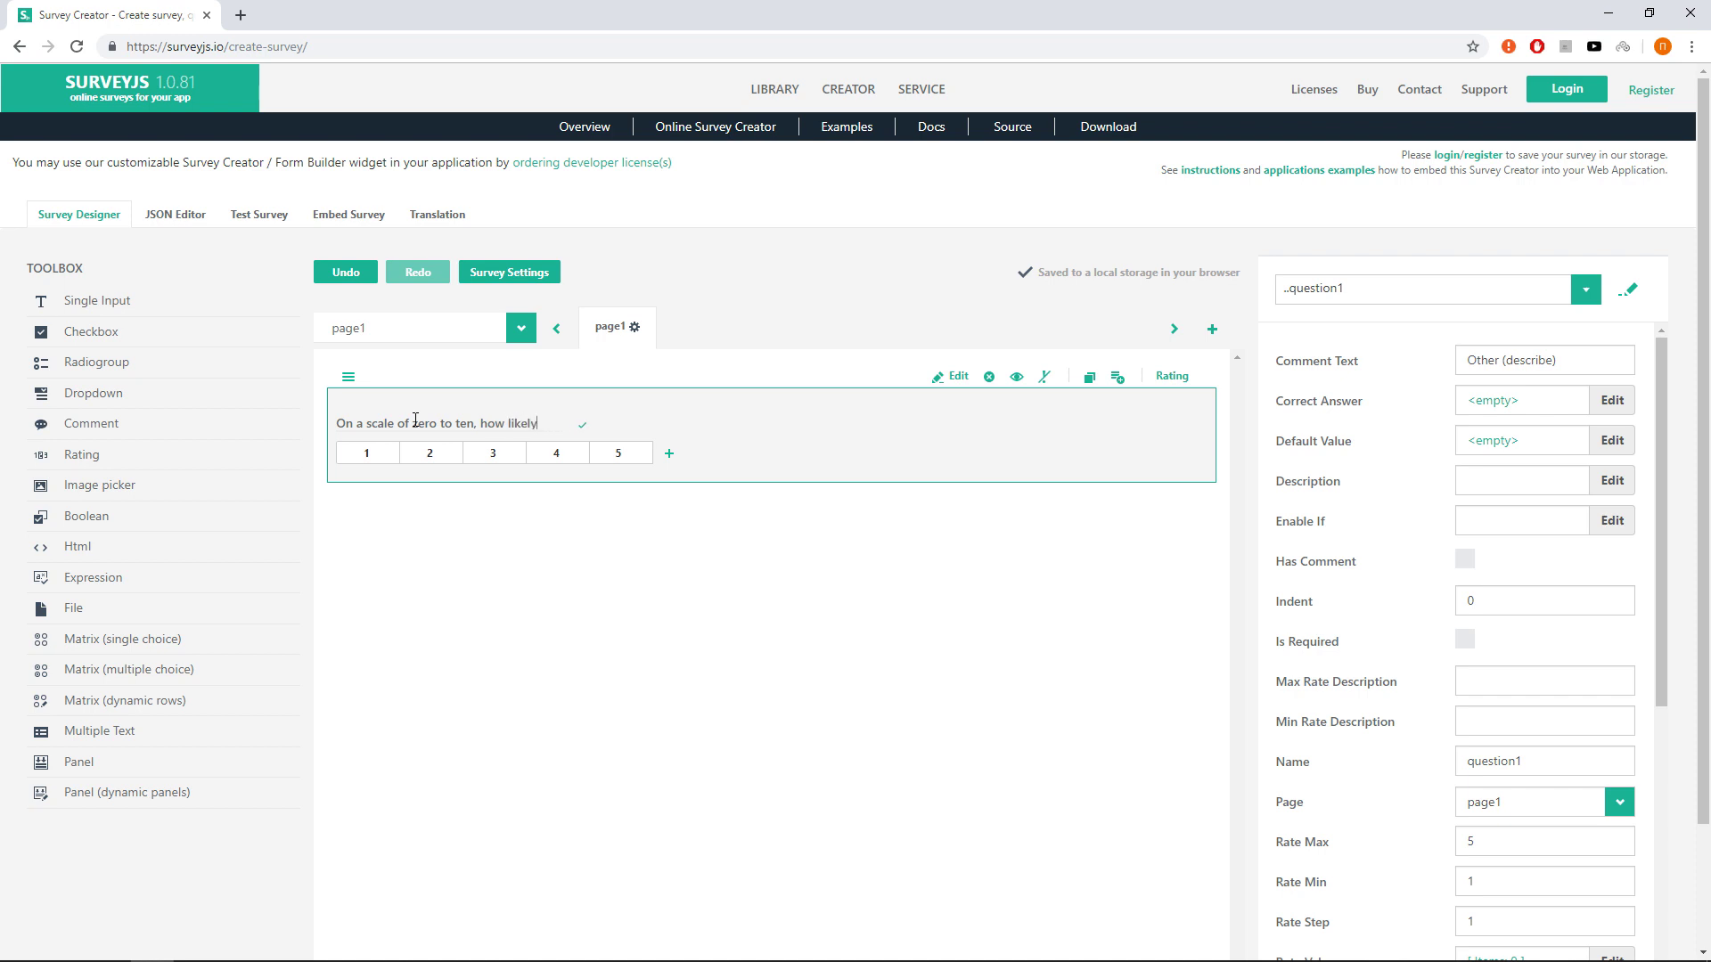
text( are you to recommend our product to a friend )
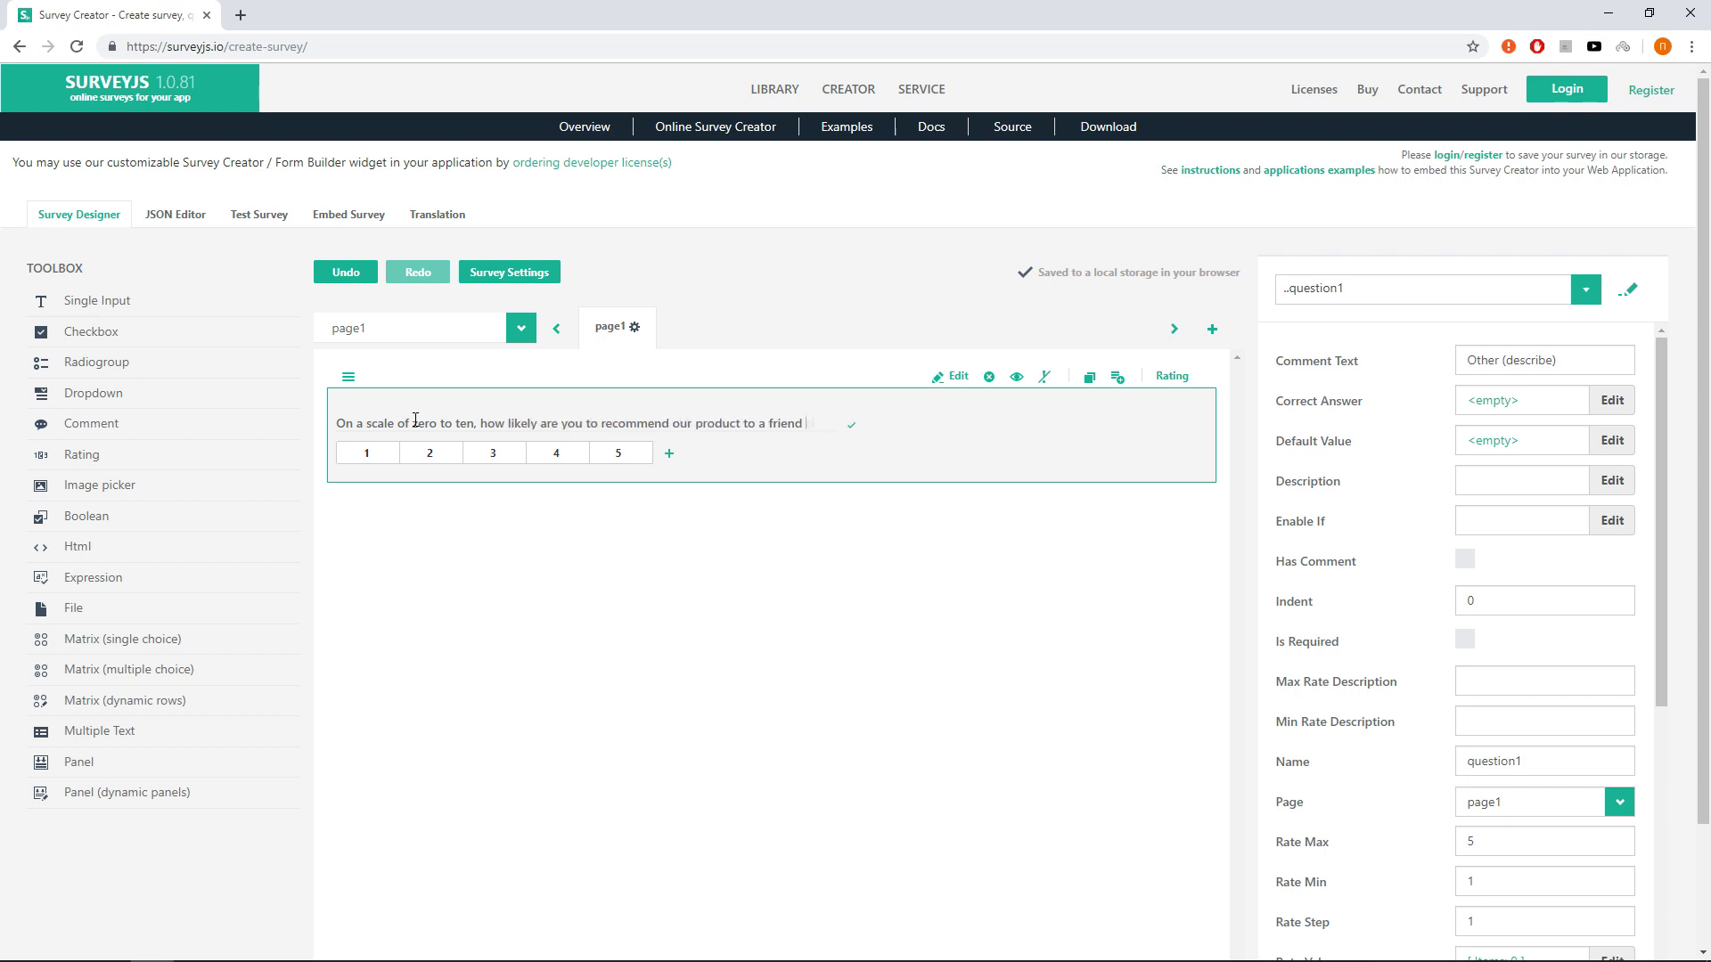
text(or colleague?)
key(Return)
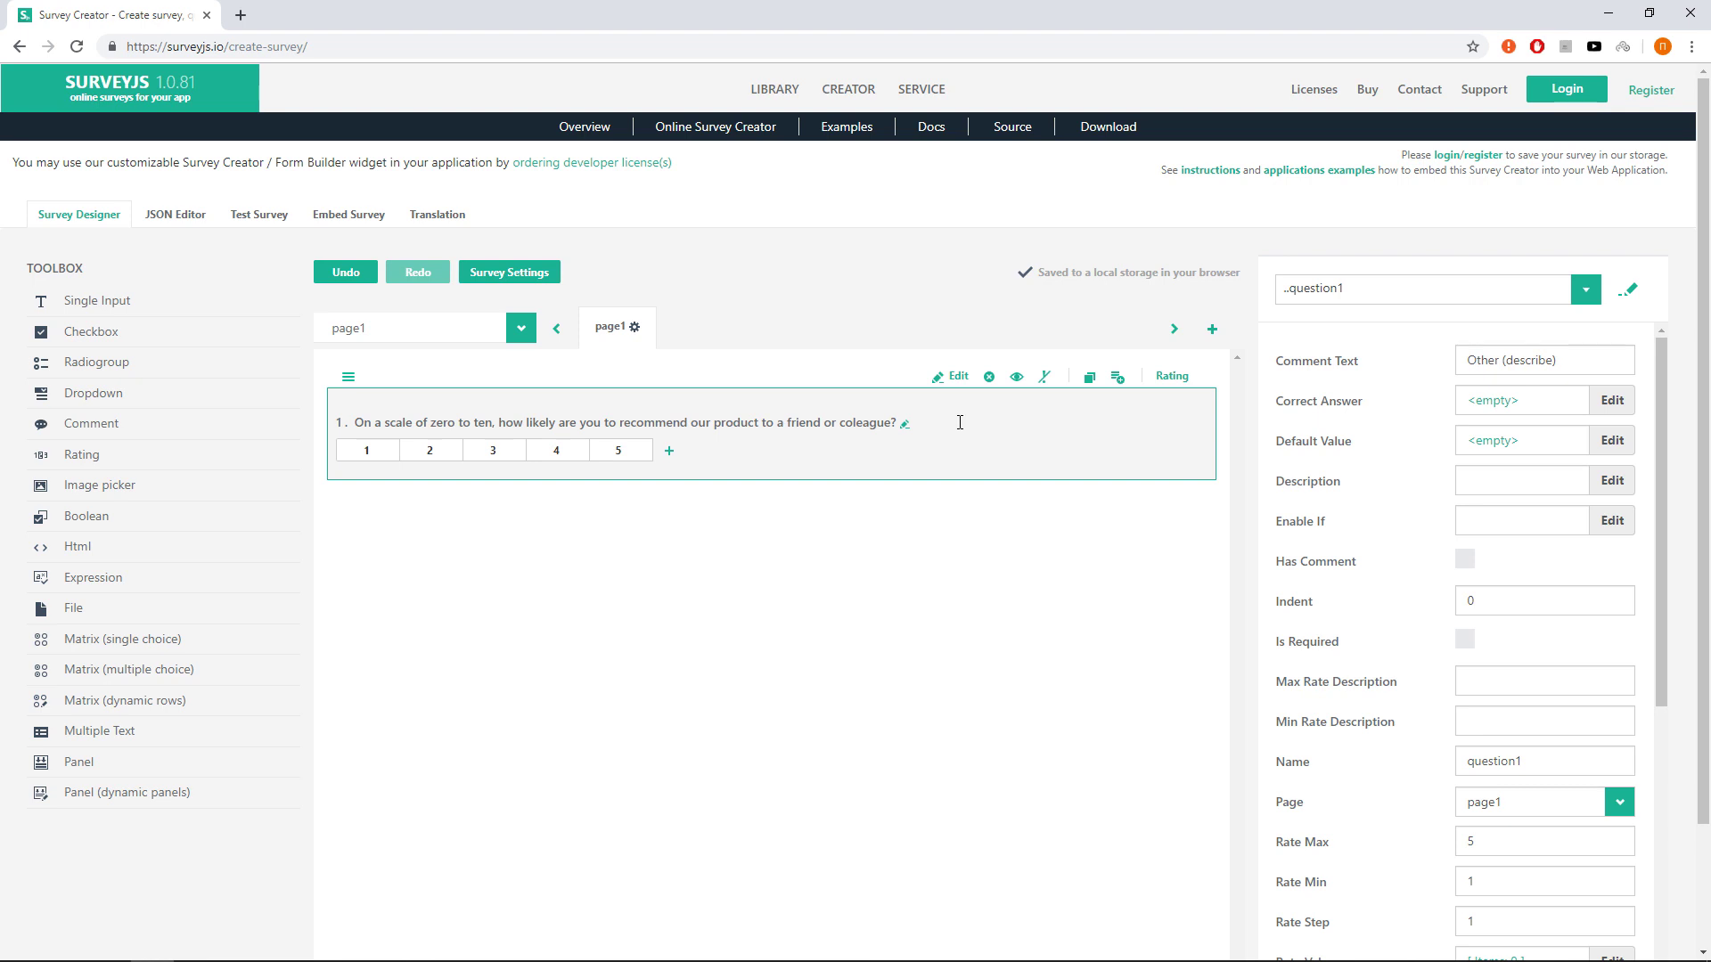
Make the rating a 0–10 scale labelled 'Most unlikely' / 'Most likely' and name it nps_score
click(958, 378)
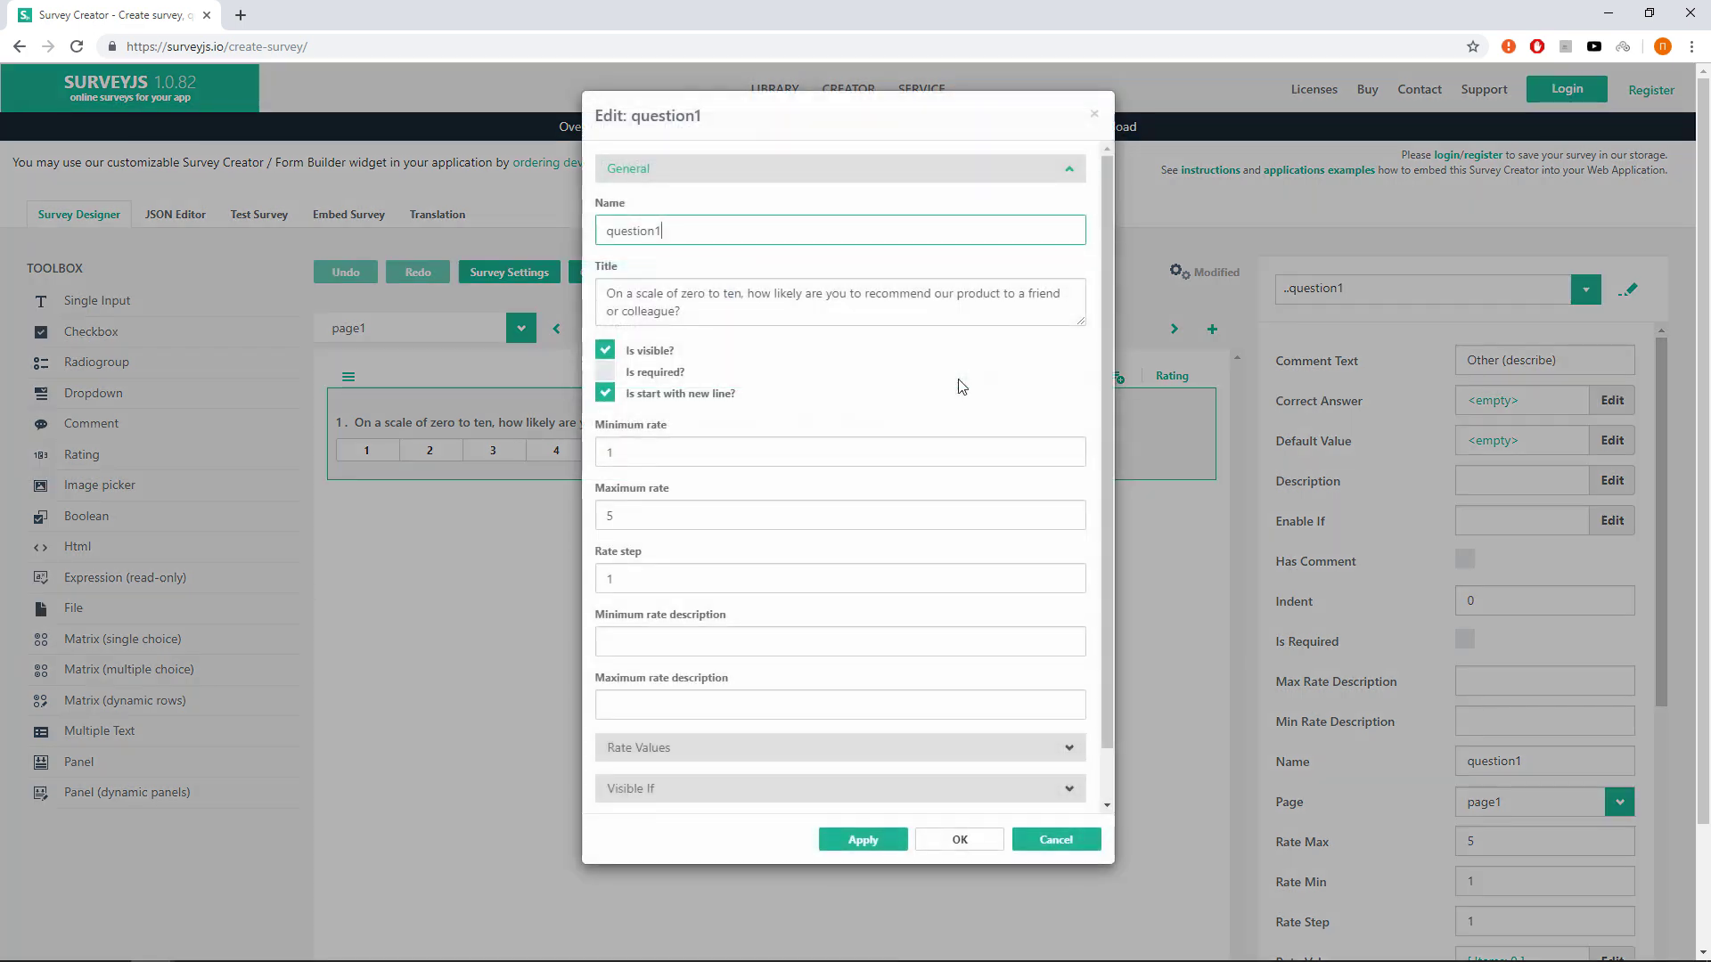
drag(781, 454, 606, 452)
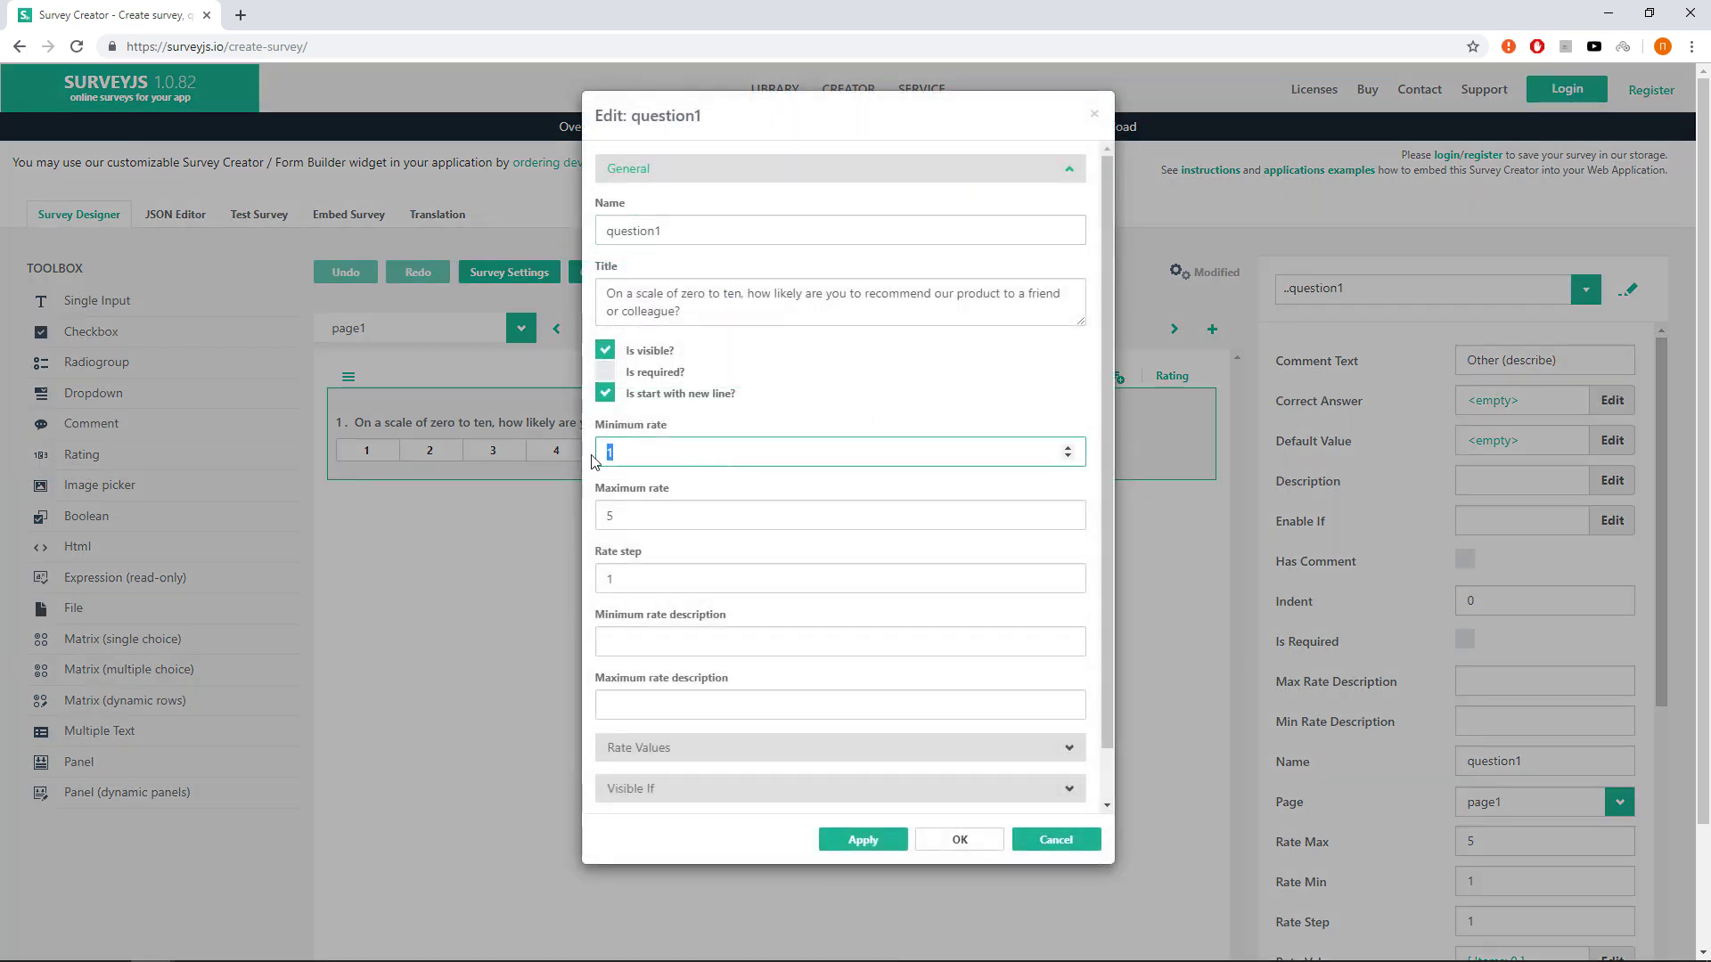
text(0)
key(Tab)
text(10)
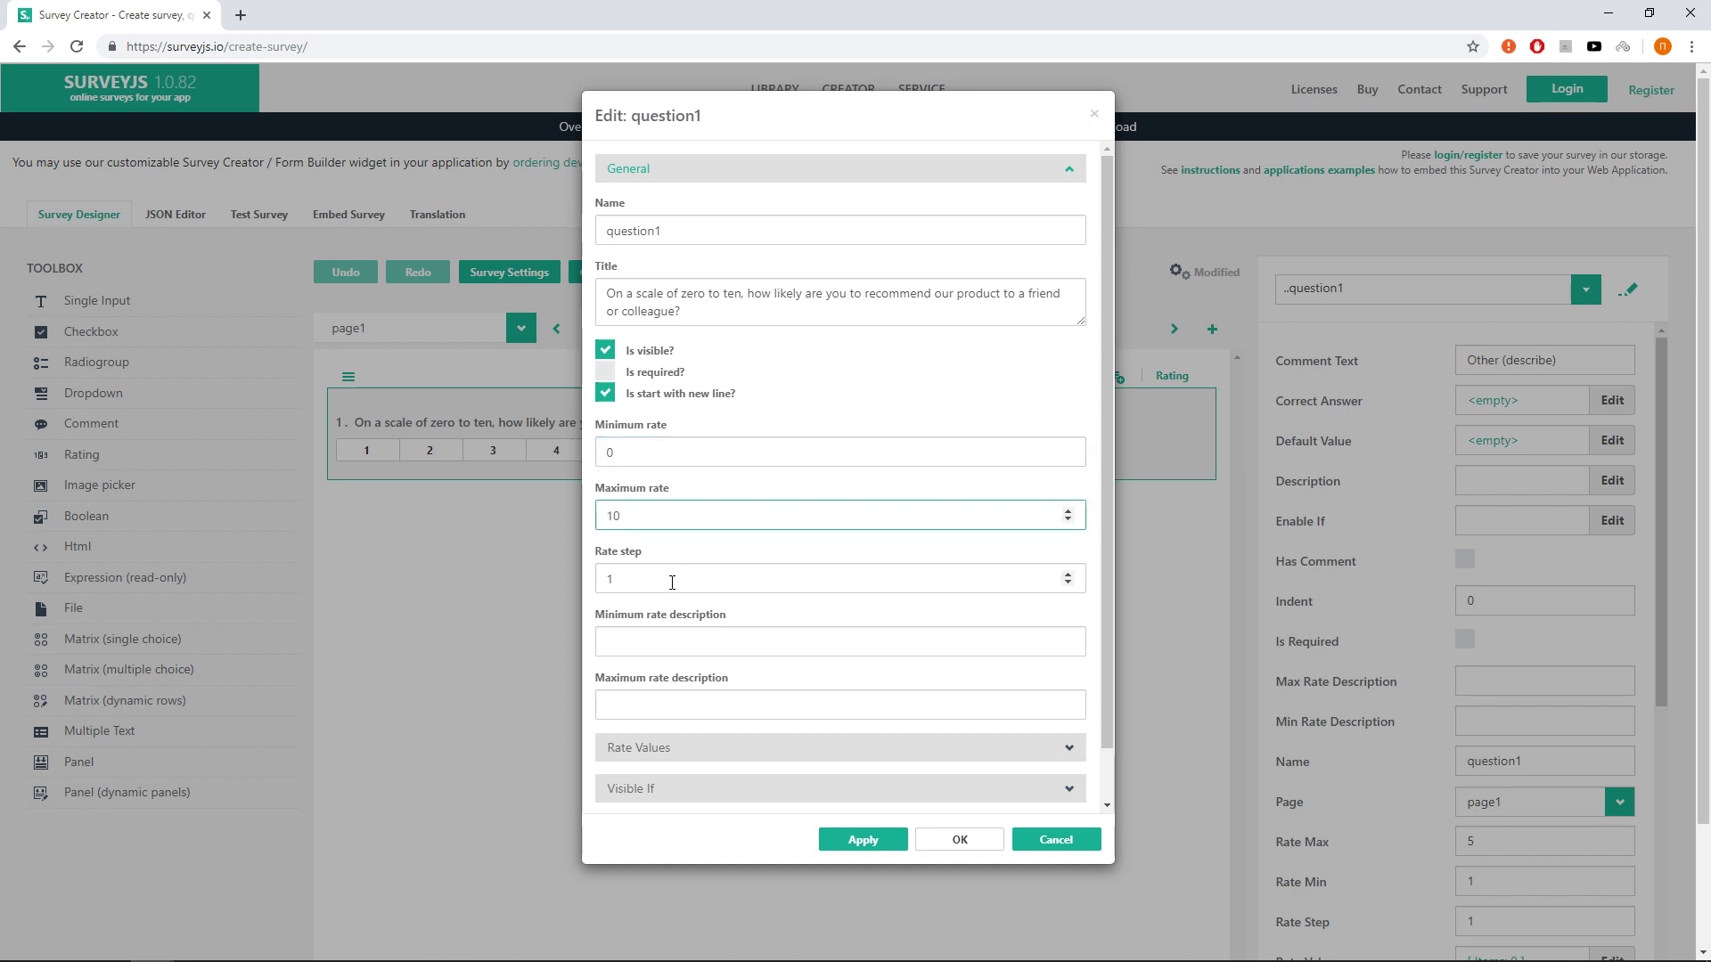
click(676, 633)
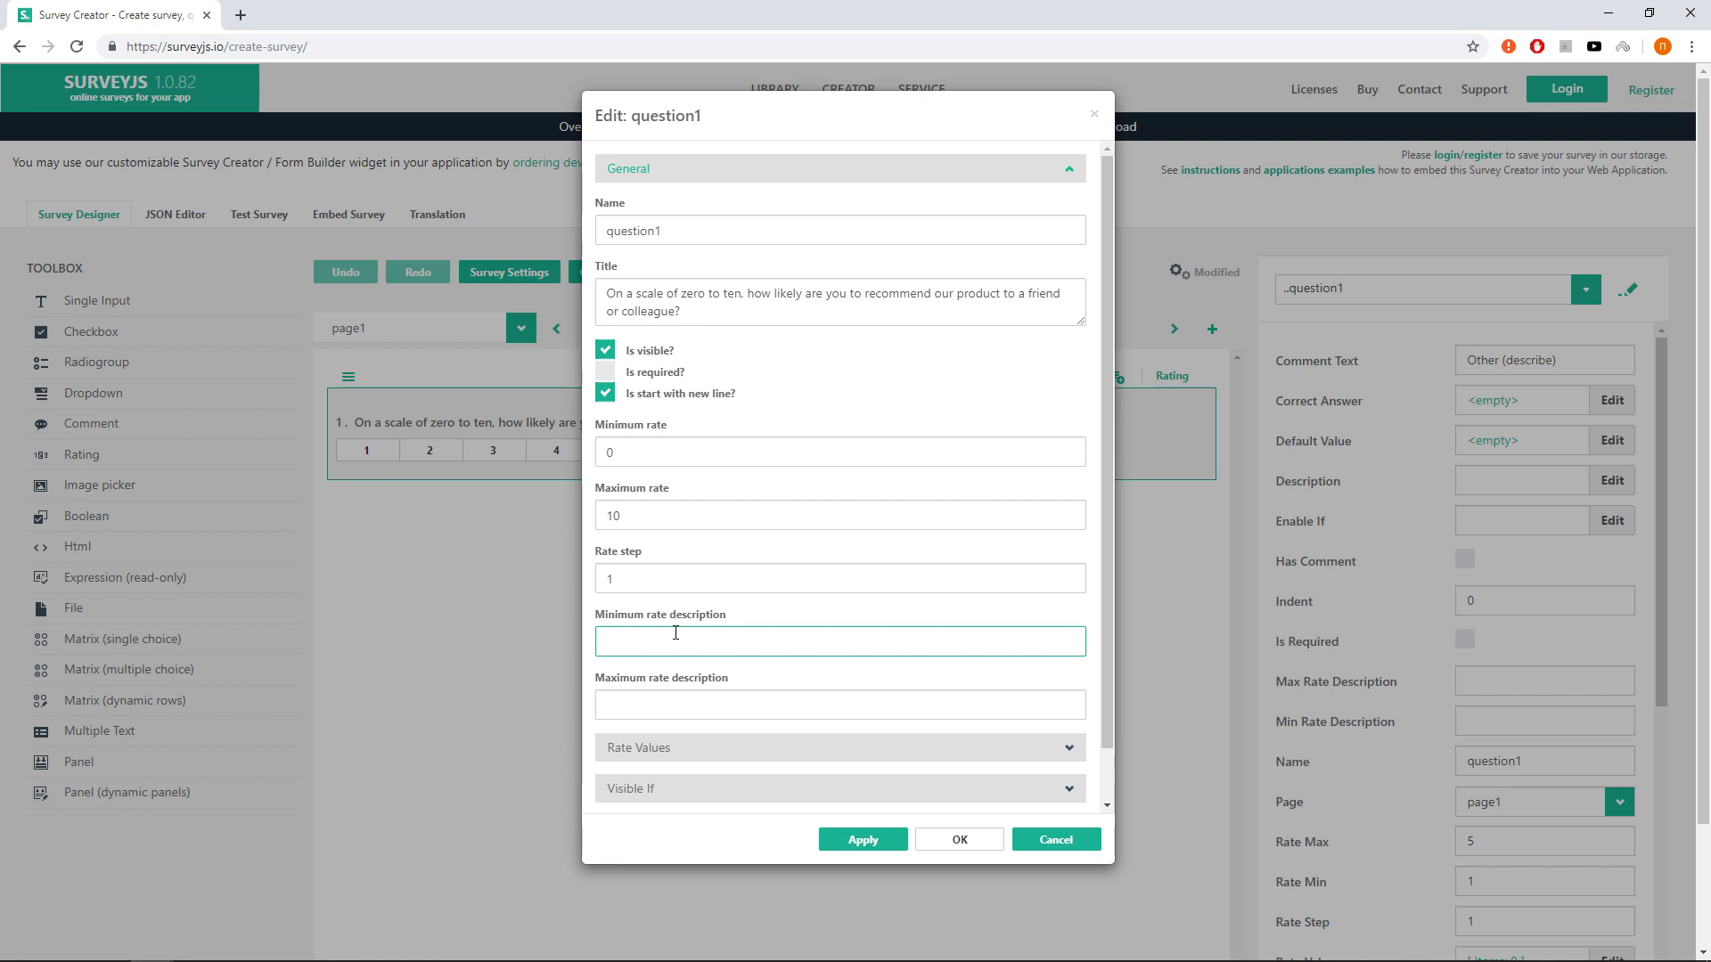
text(Most unlikely)
key(Tab)
text(Most likely)
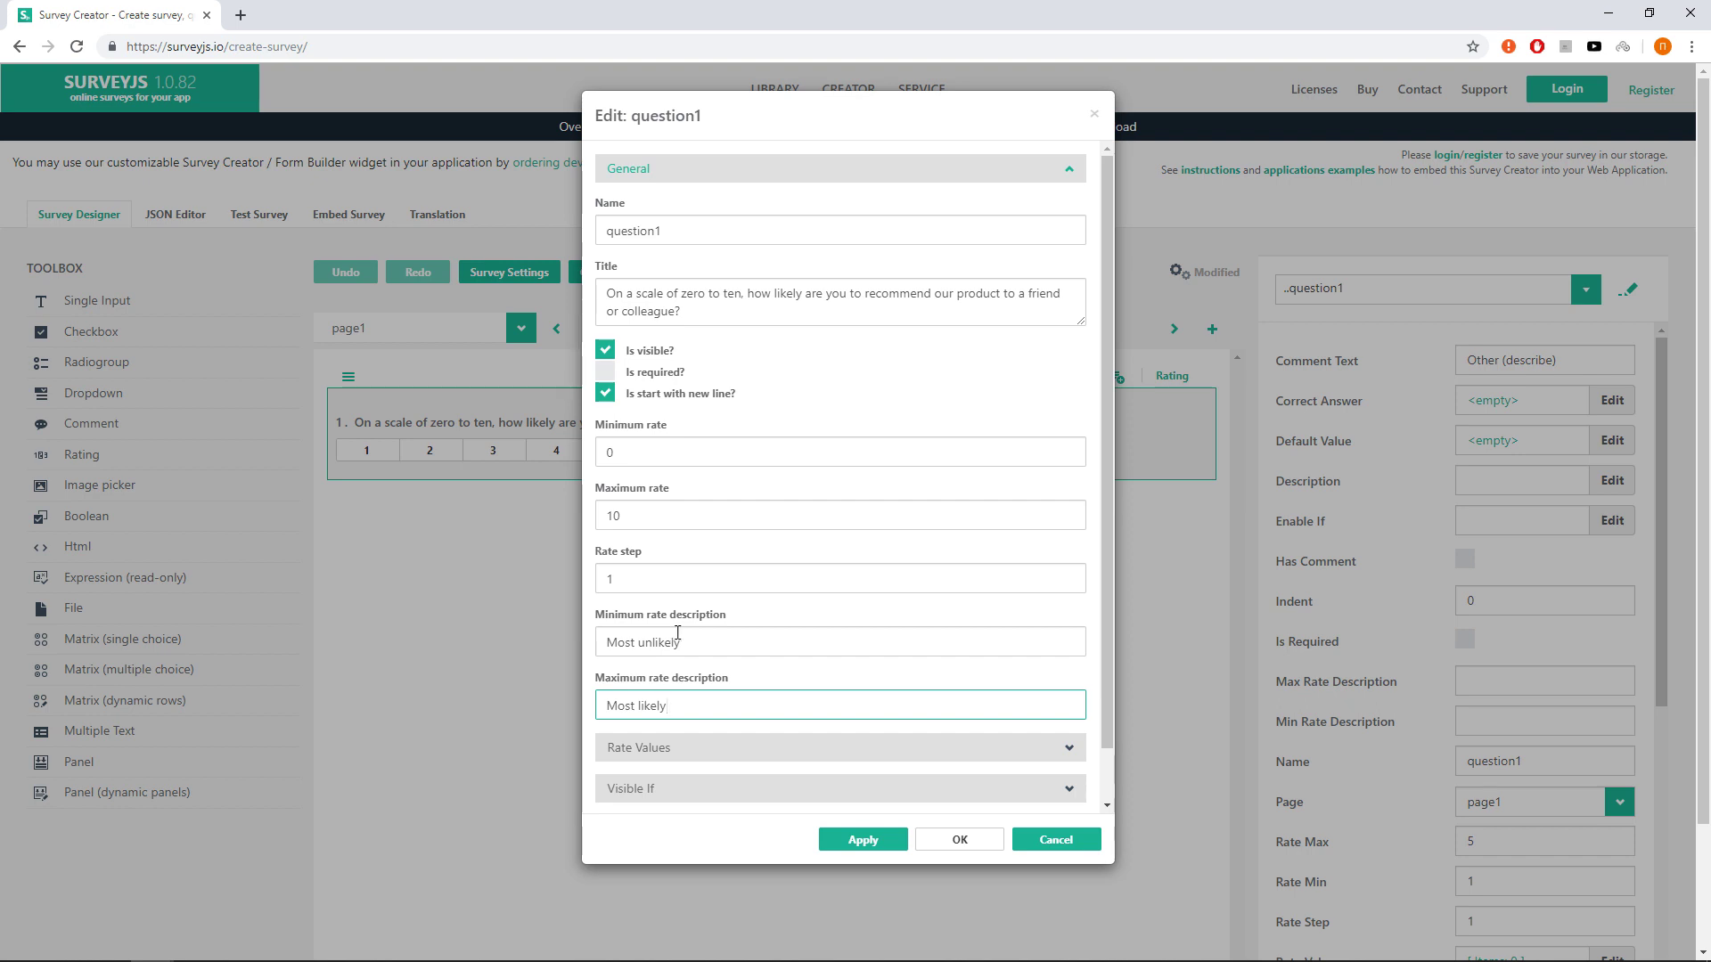
drag(771, 233, 608, 231)
text(nps_score)
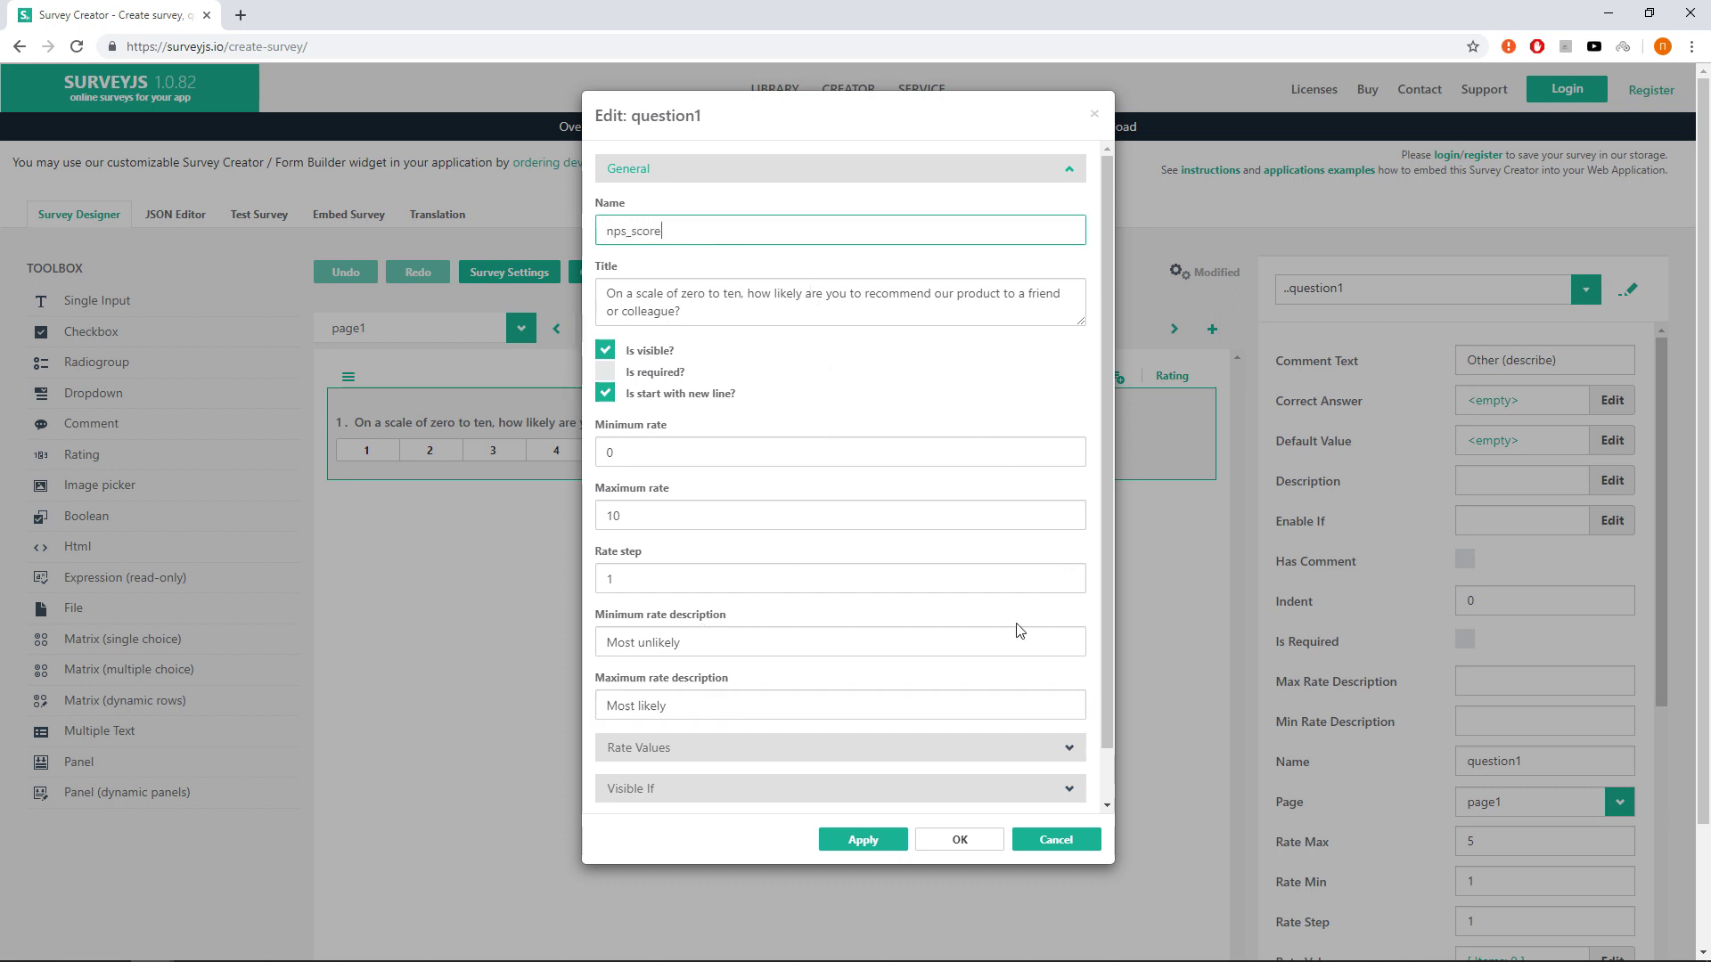
click(1000, 838)
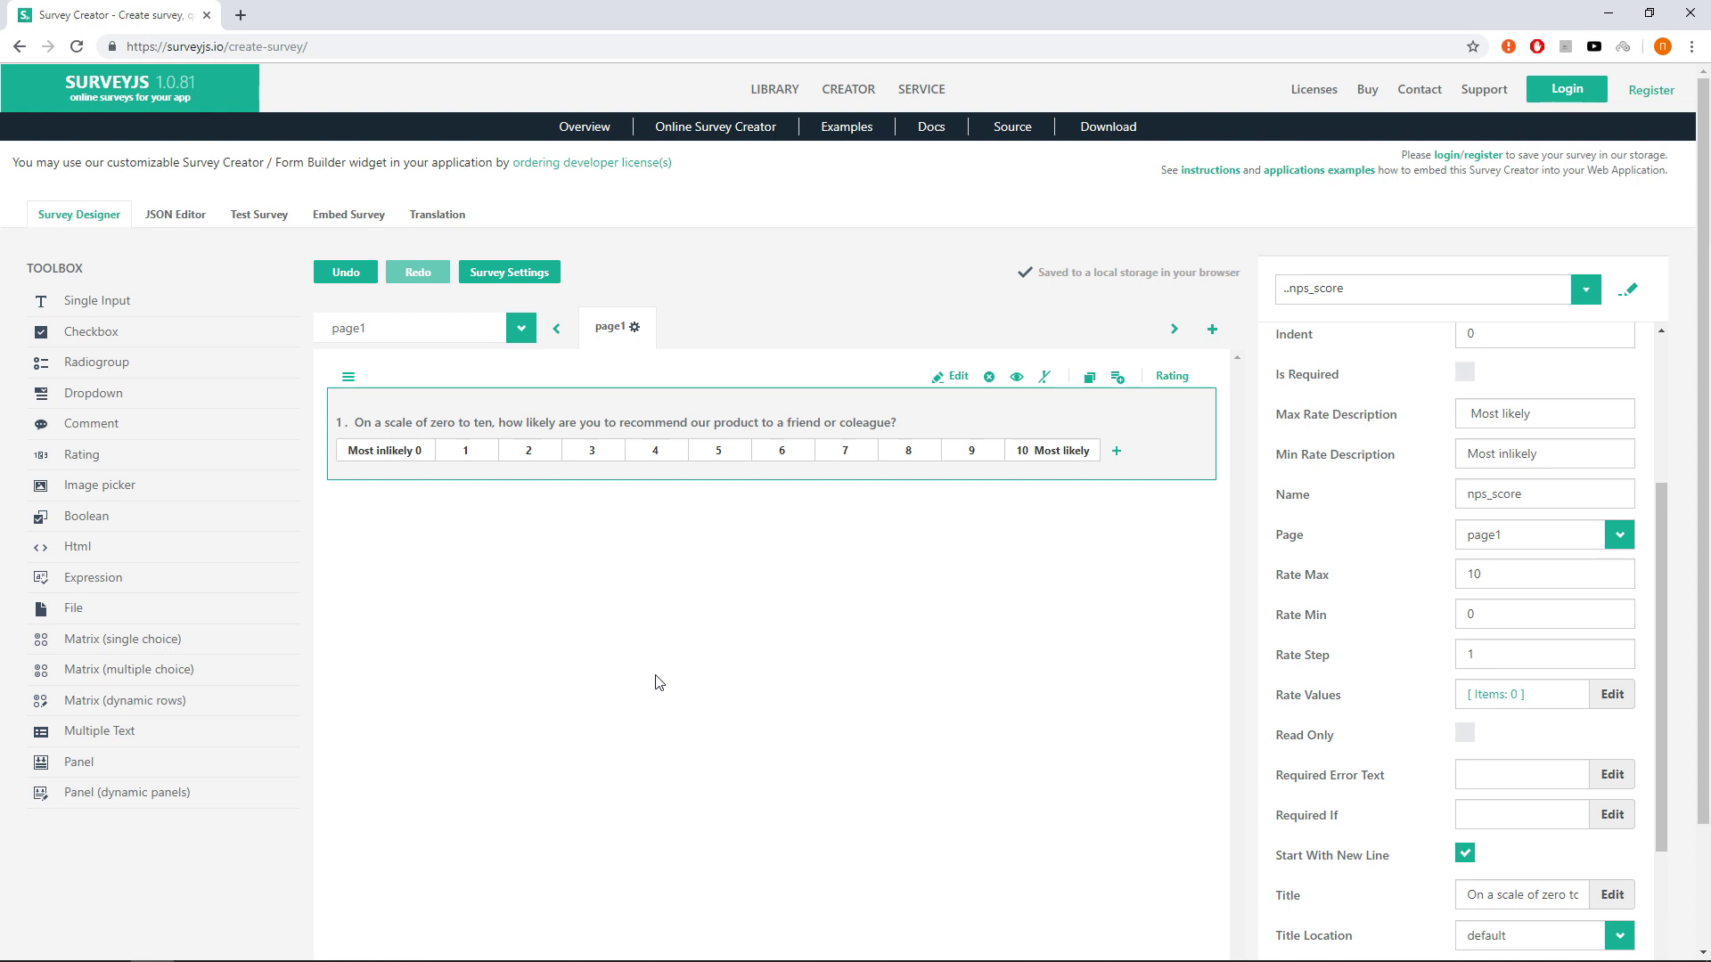
Place a Comment question below the rating, titled 'What is the primary reason for your score?'
click(169, 431)
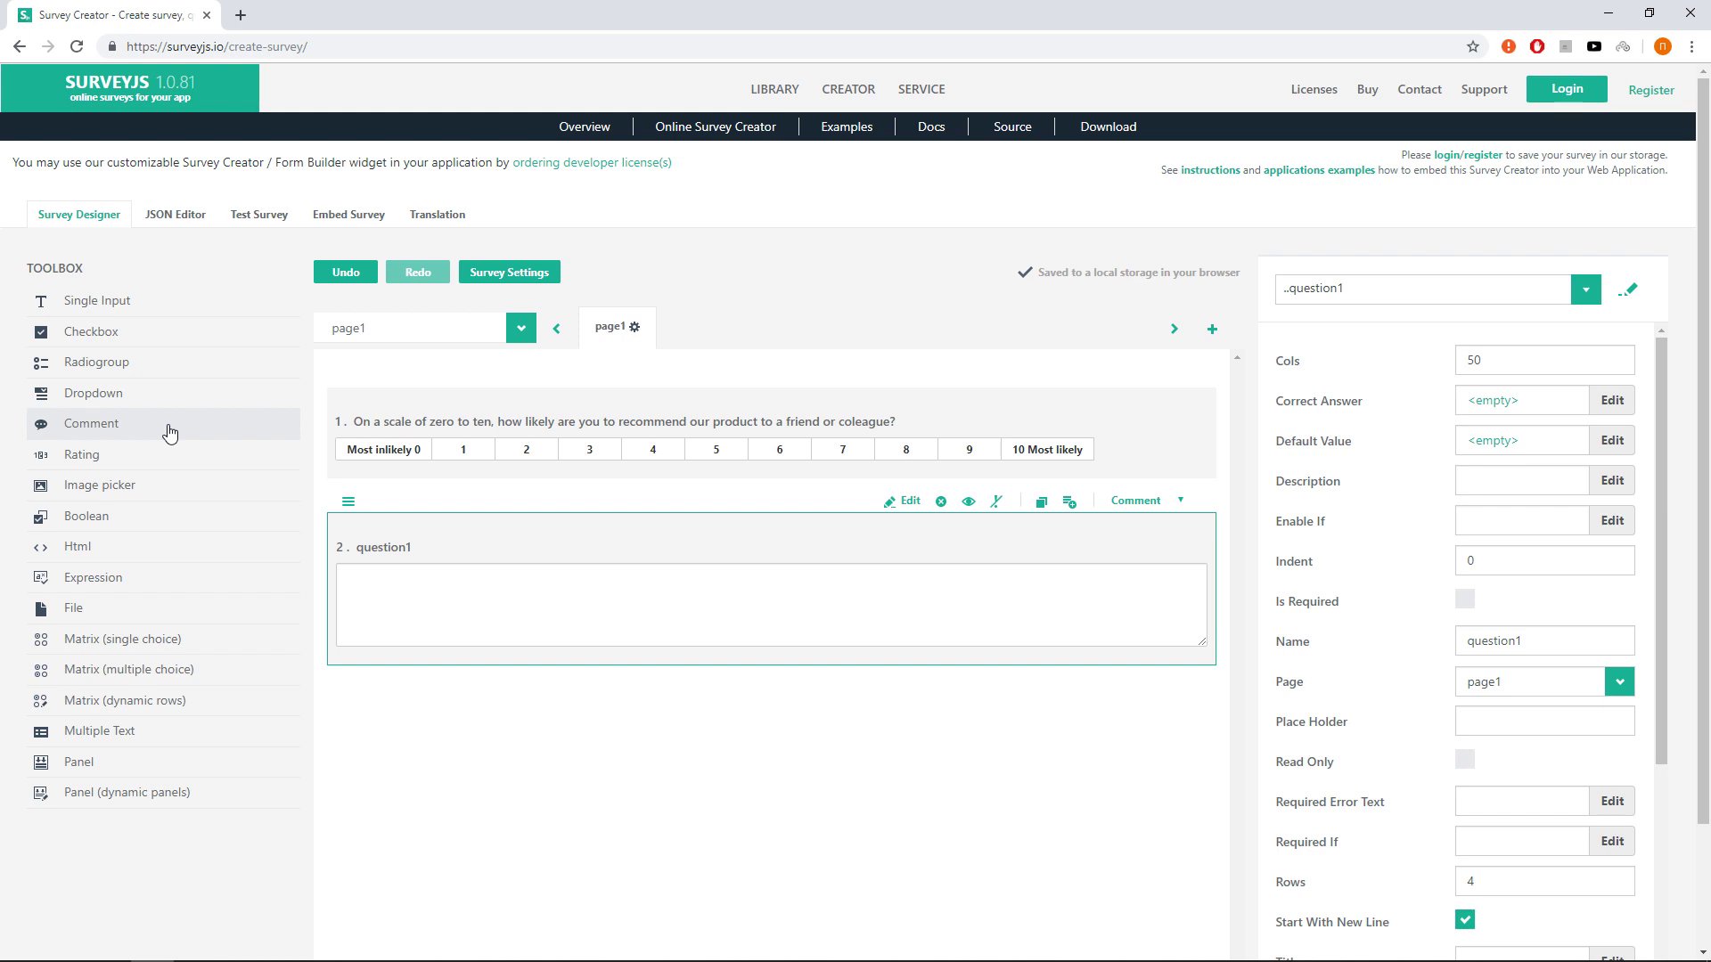
click(941, 501)
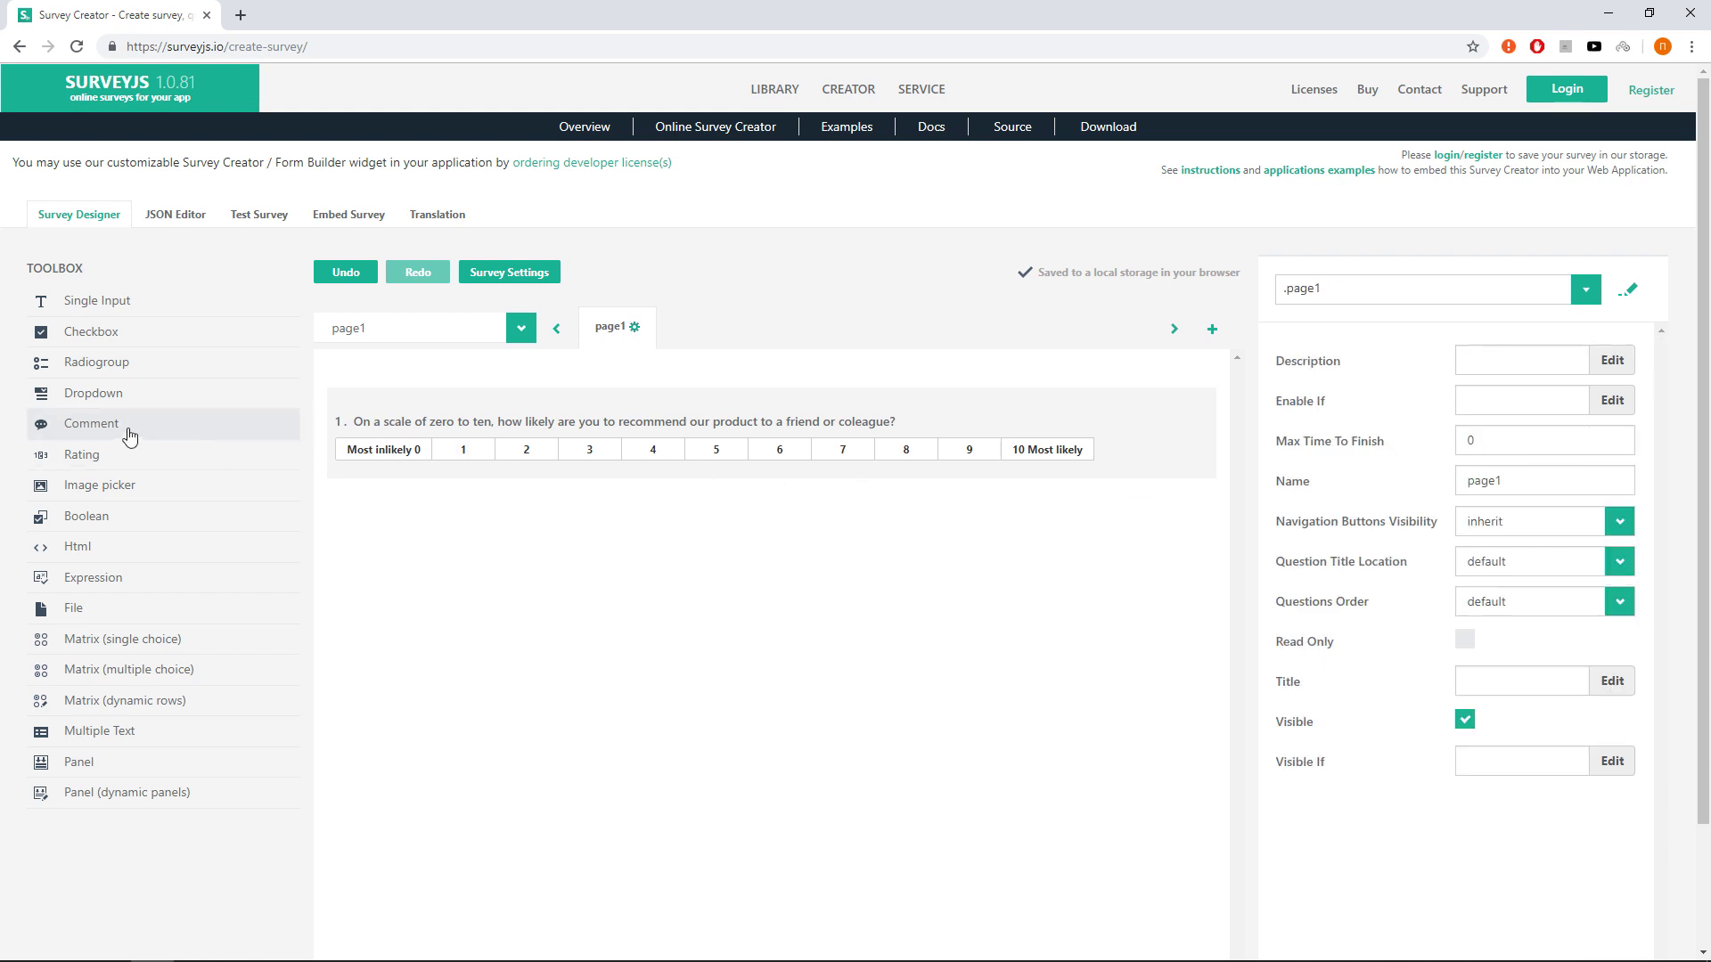
drag(138, 426, 486, 526)
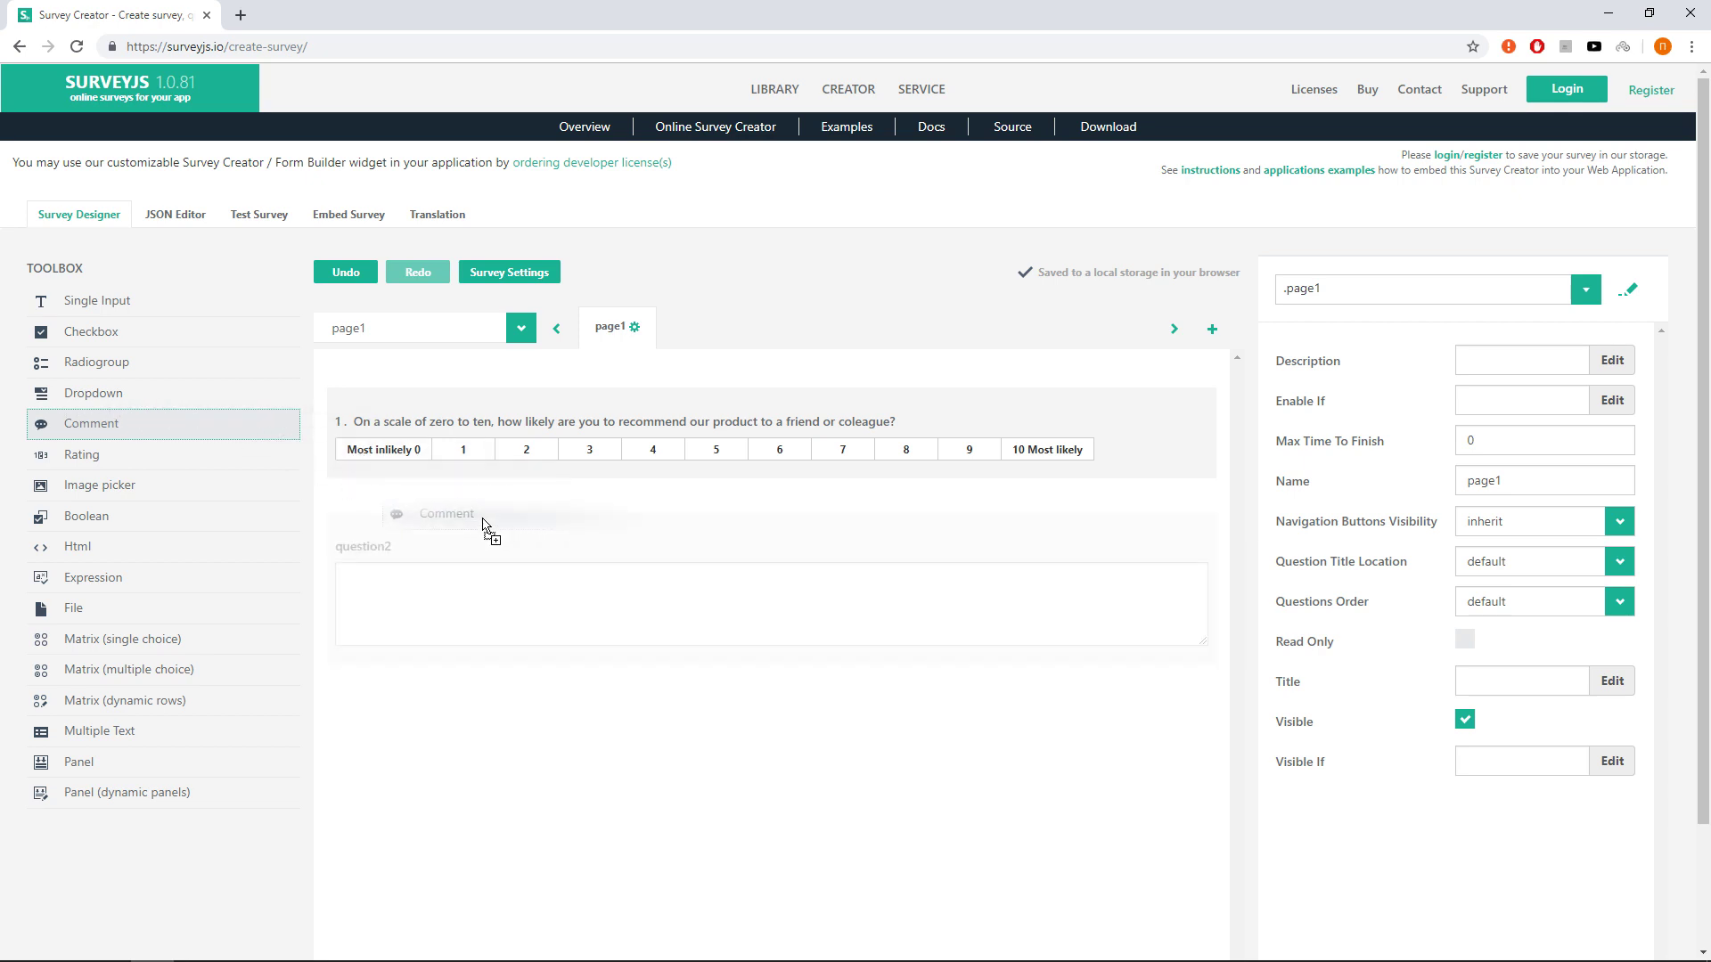
drag(486, 526, 489, 526)
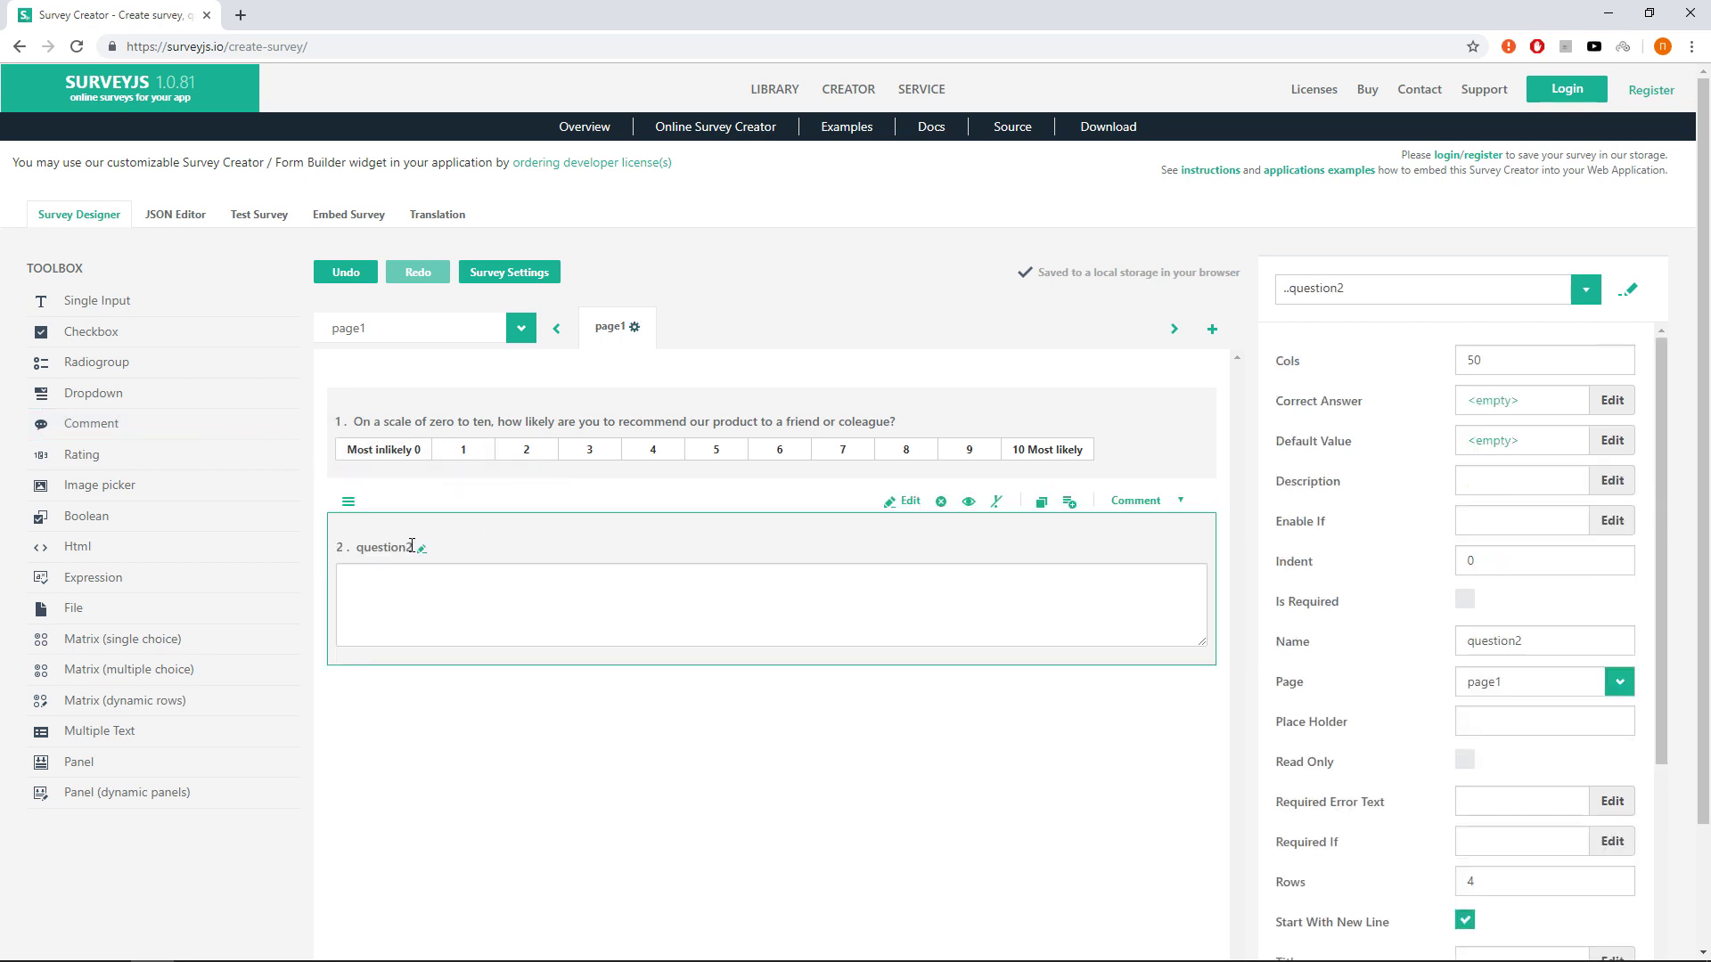
click(401, 546)
text(What is the pr)
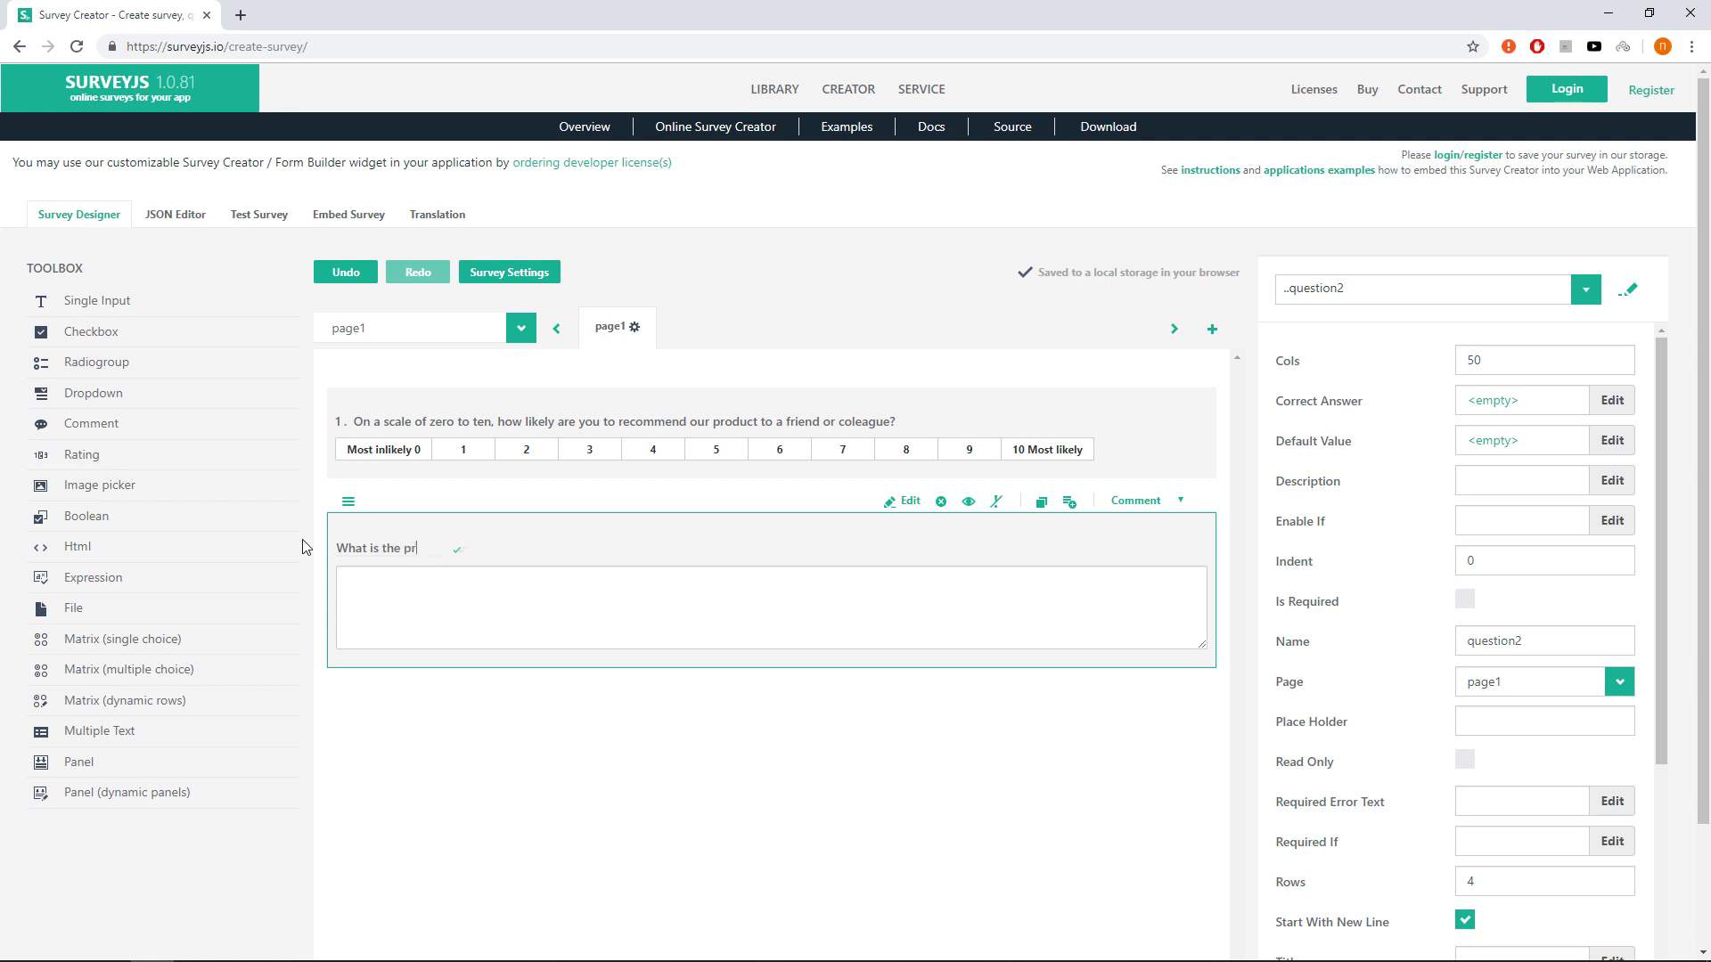
text(imary reason for your score?)
key(Return)
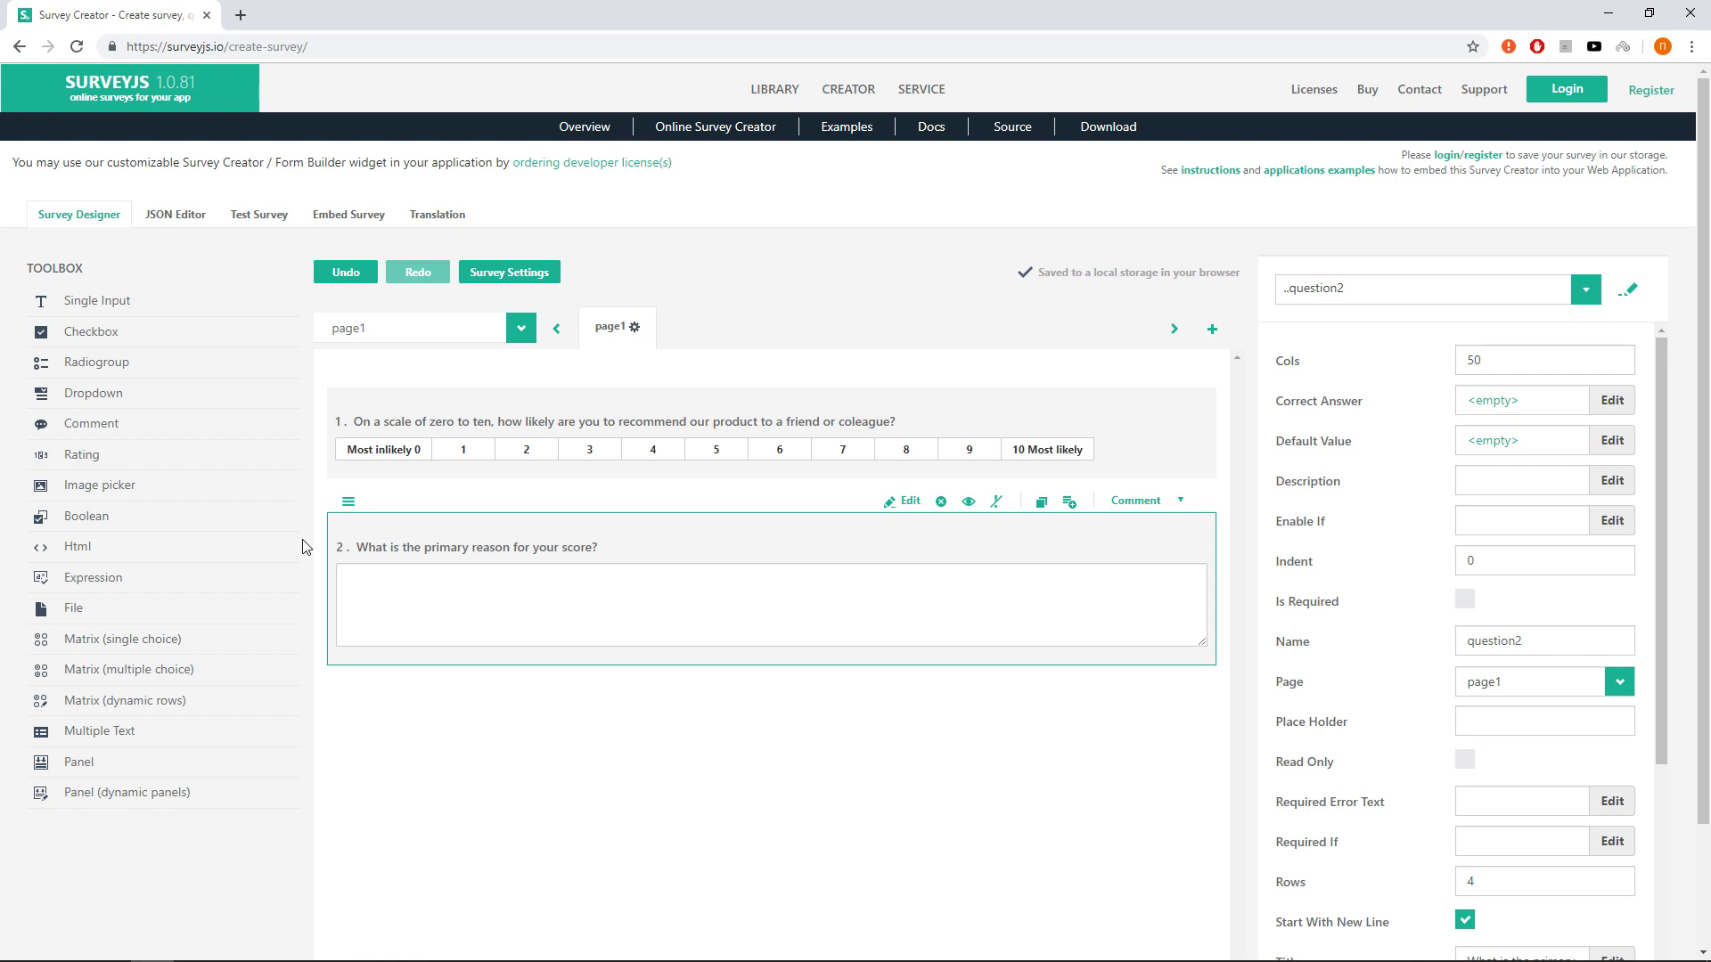
click(265, 216)
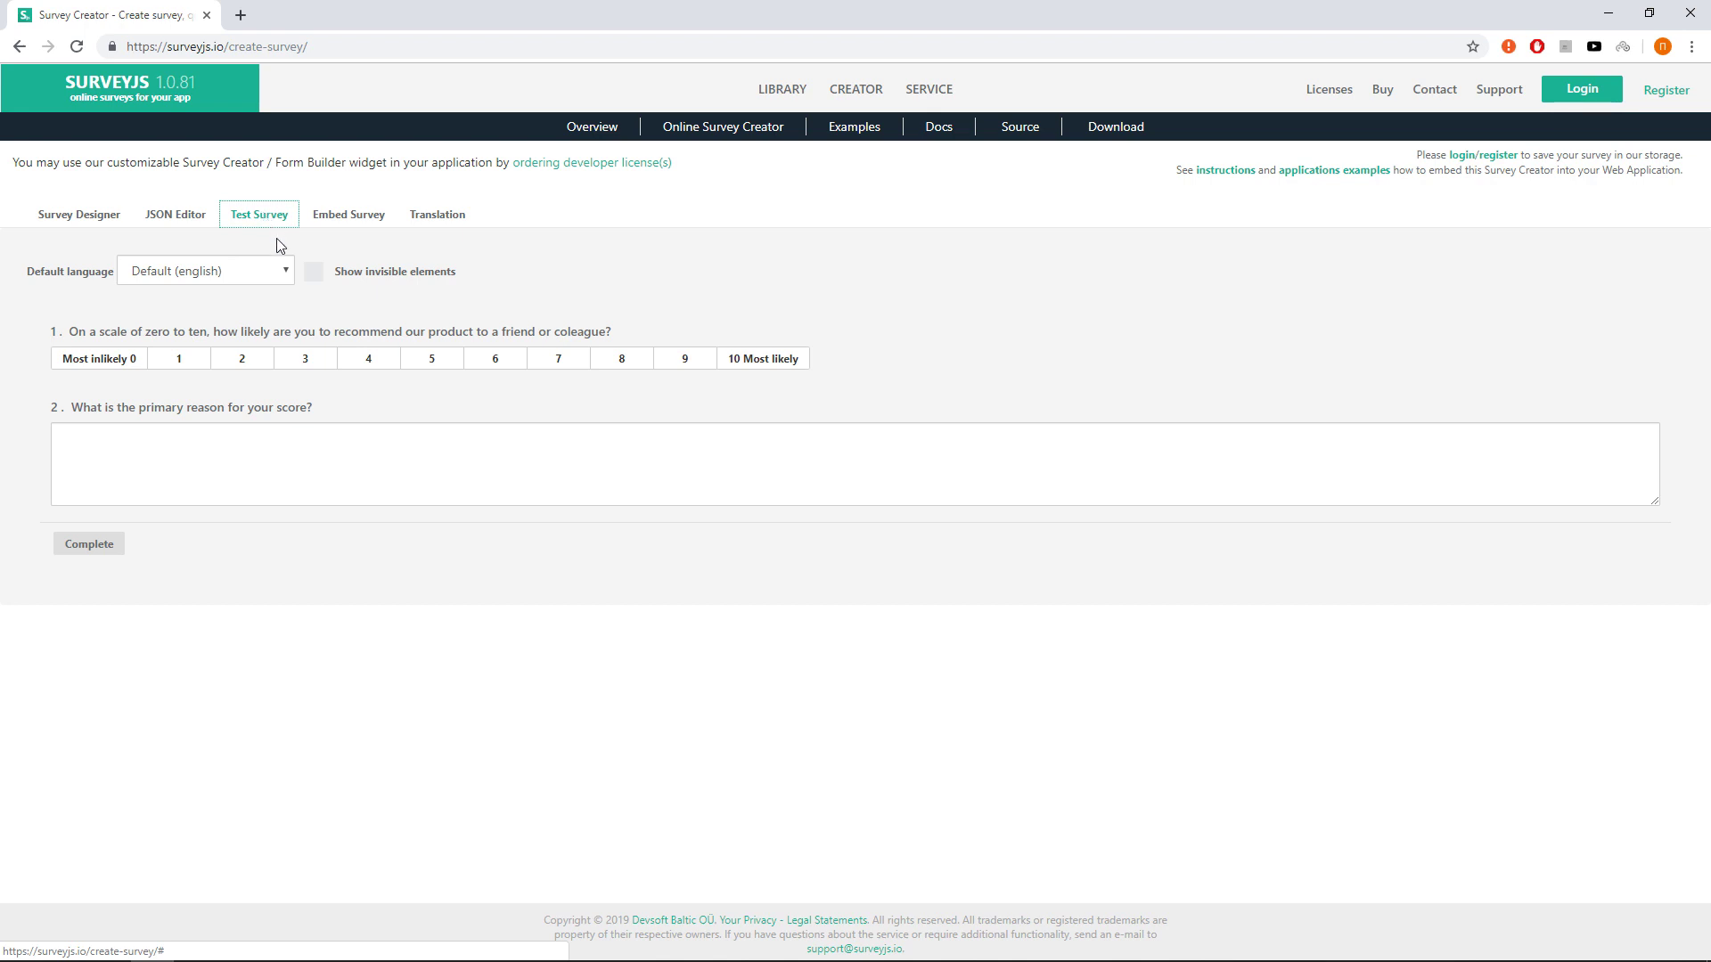
Test-run with score 3 and reason 'Sorry, did not use it much.', checking the JSON results
click(305, 359)
click(300, 444)
text(Sorry,)
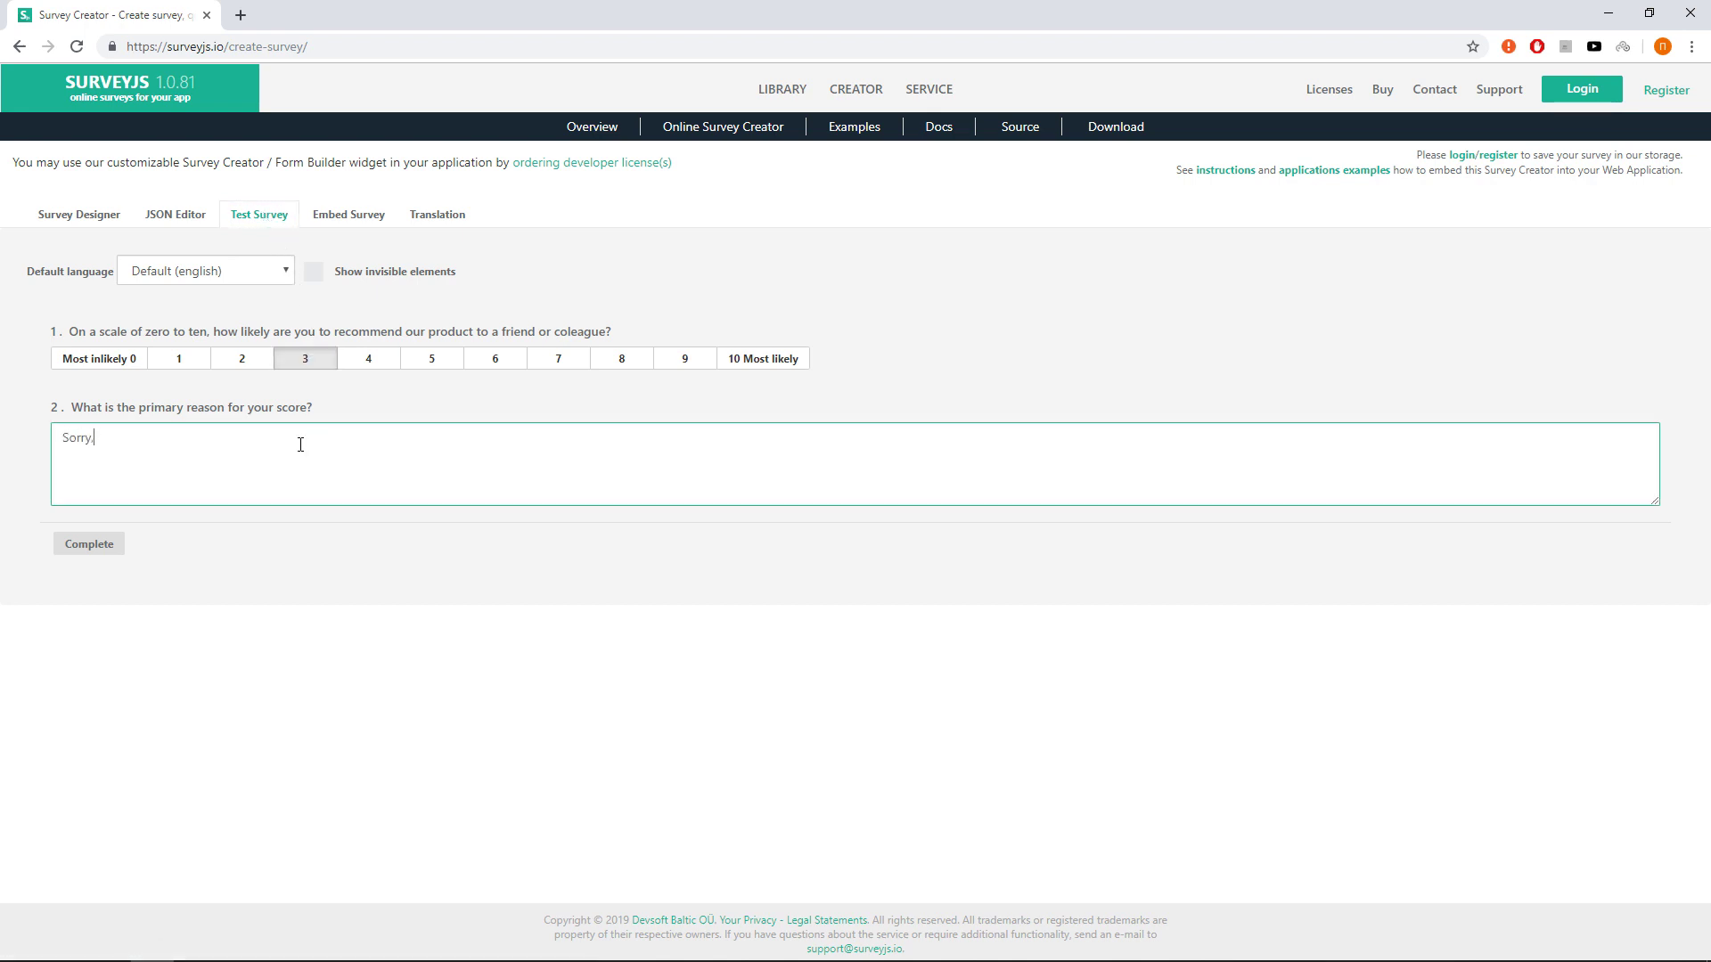
text( did not use it much.)
click(89, 543)
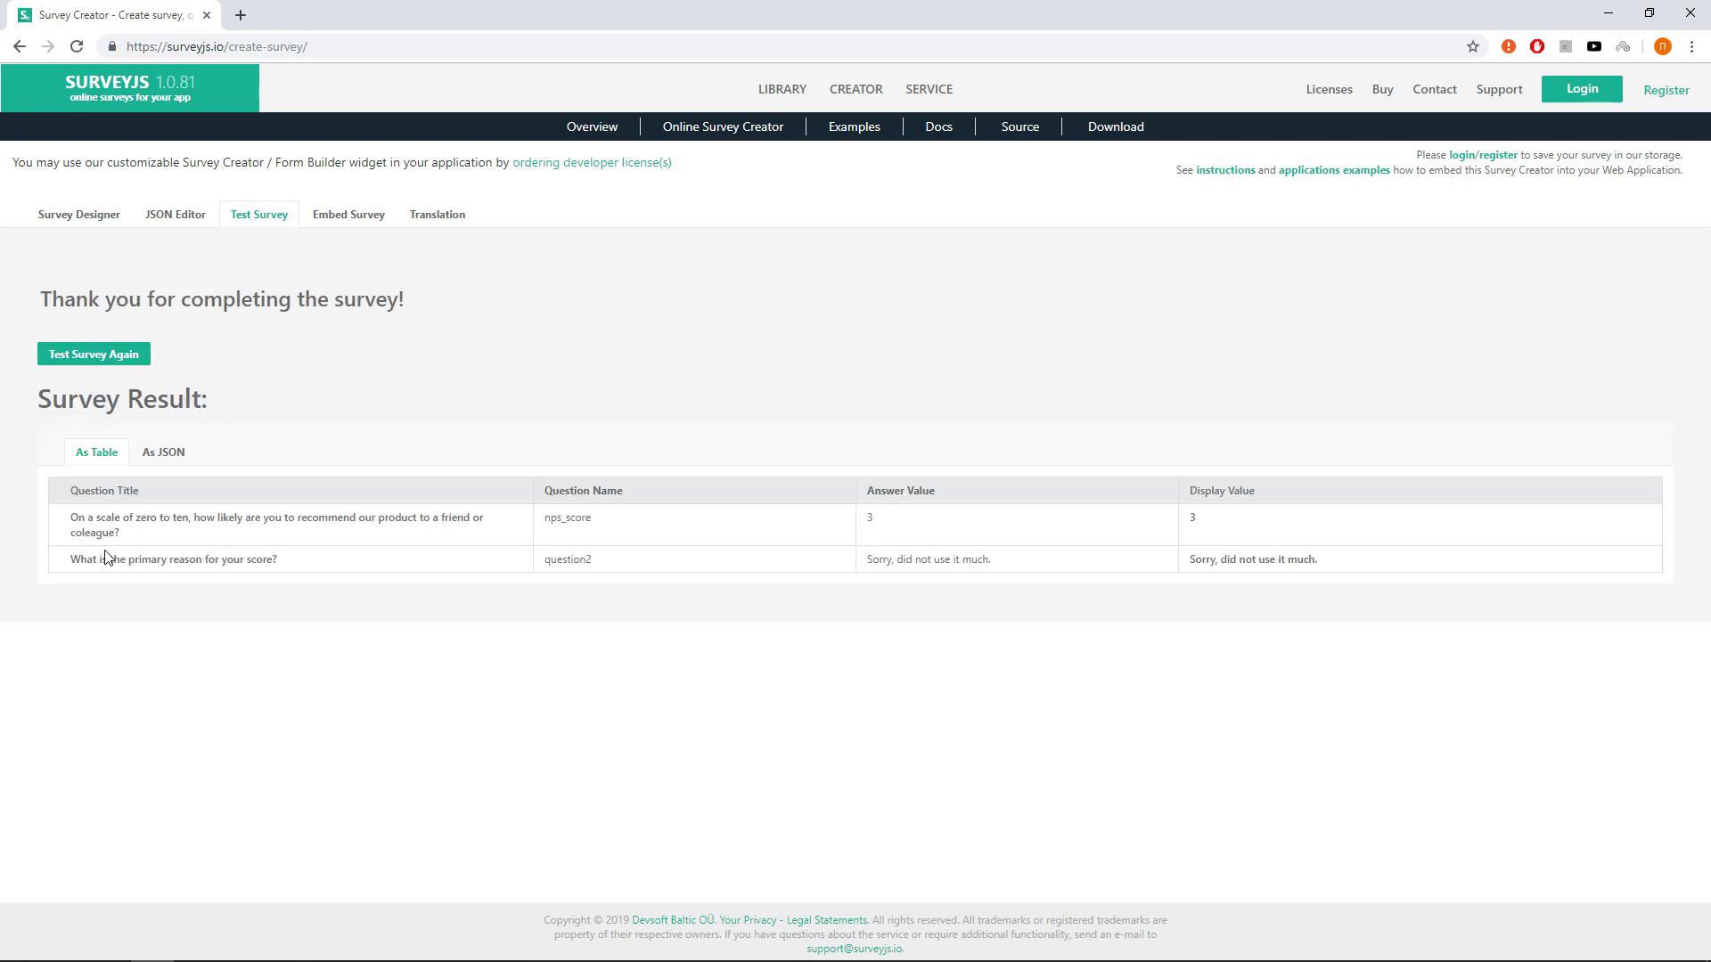
click(164, 455)
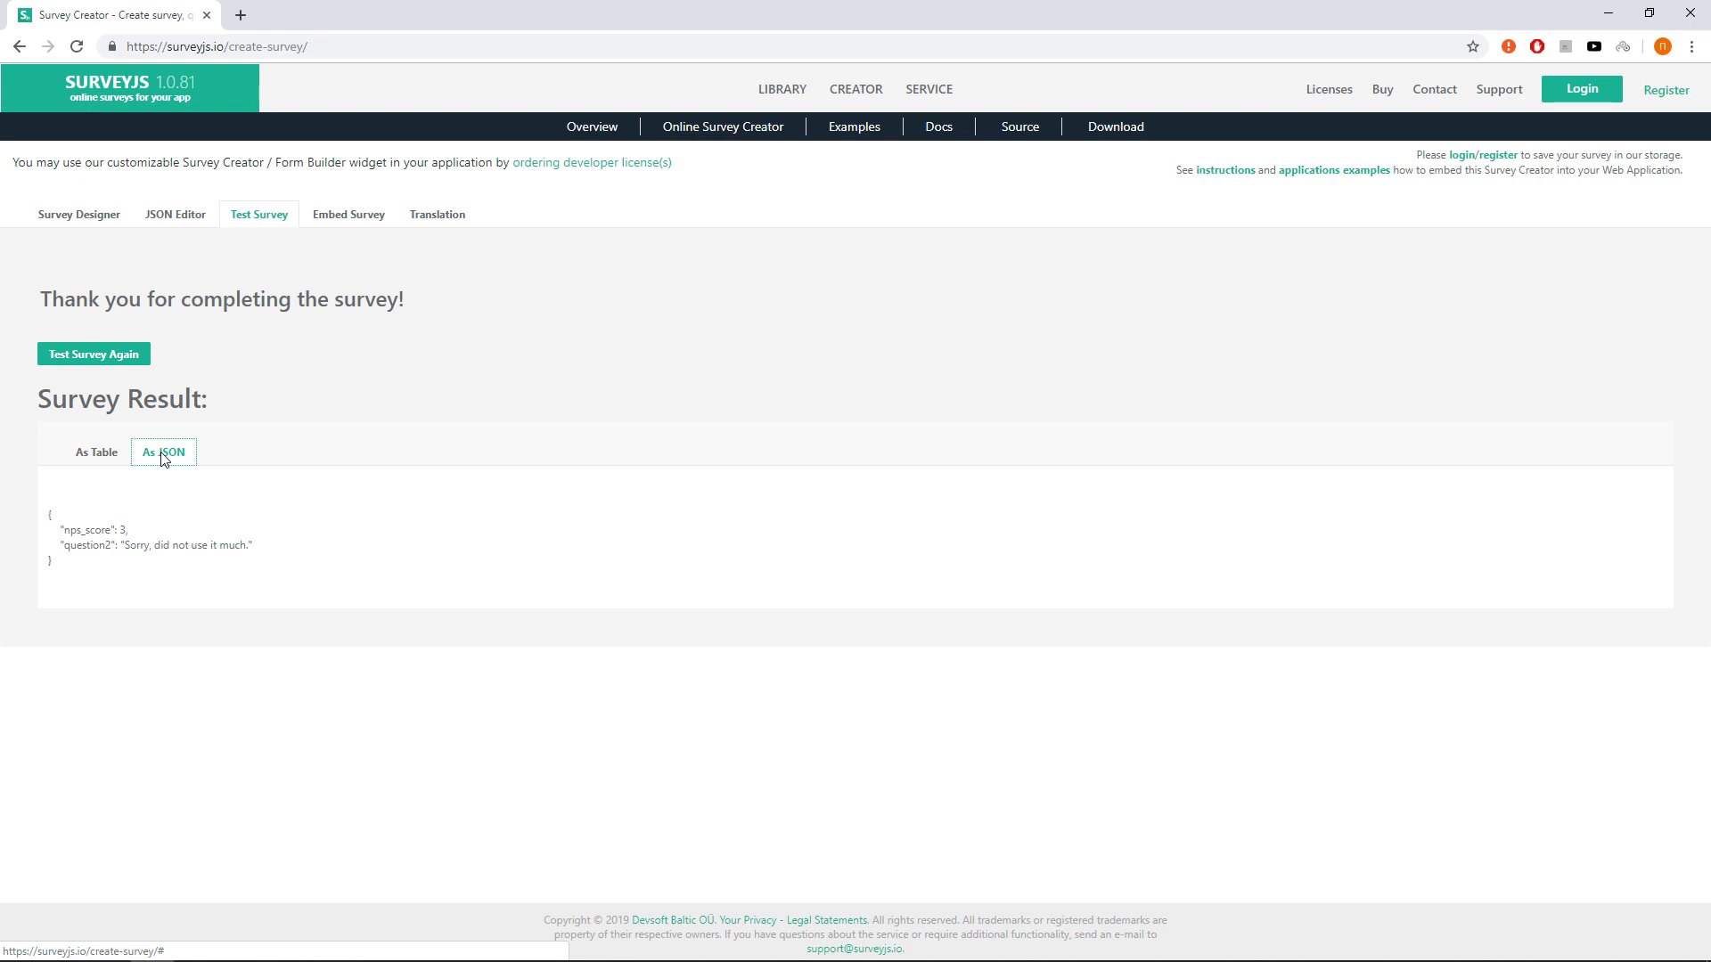
click(115, 214)
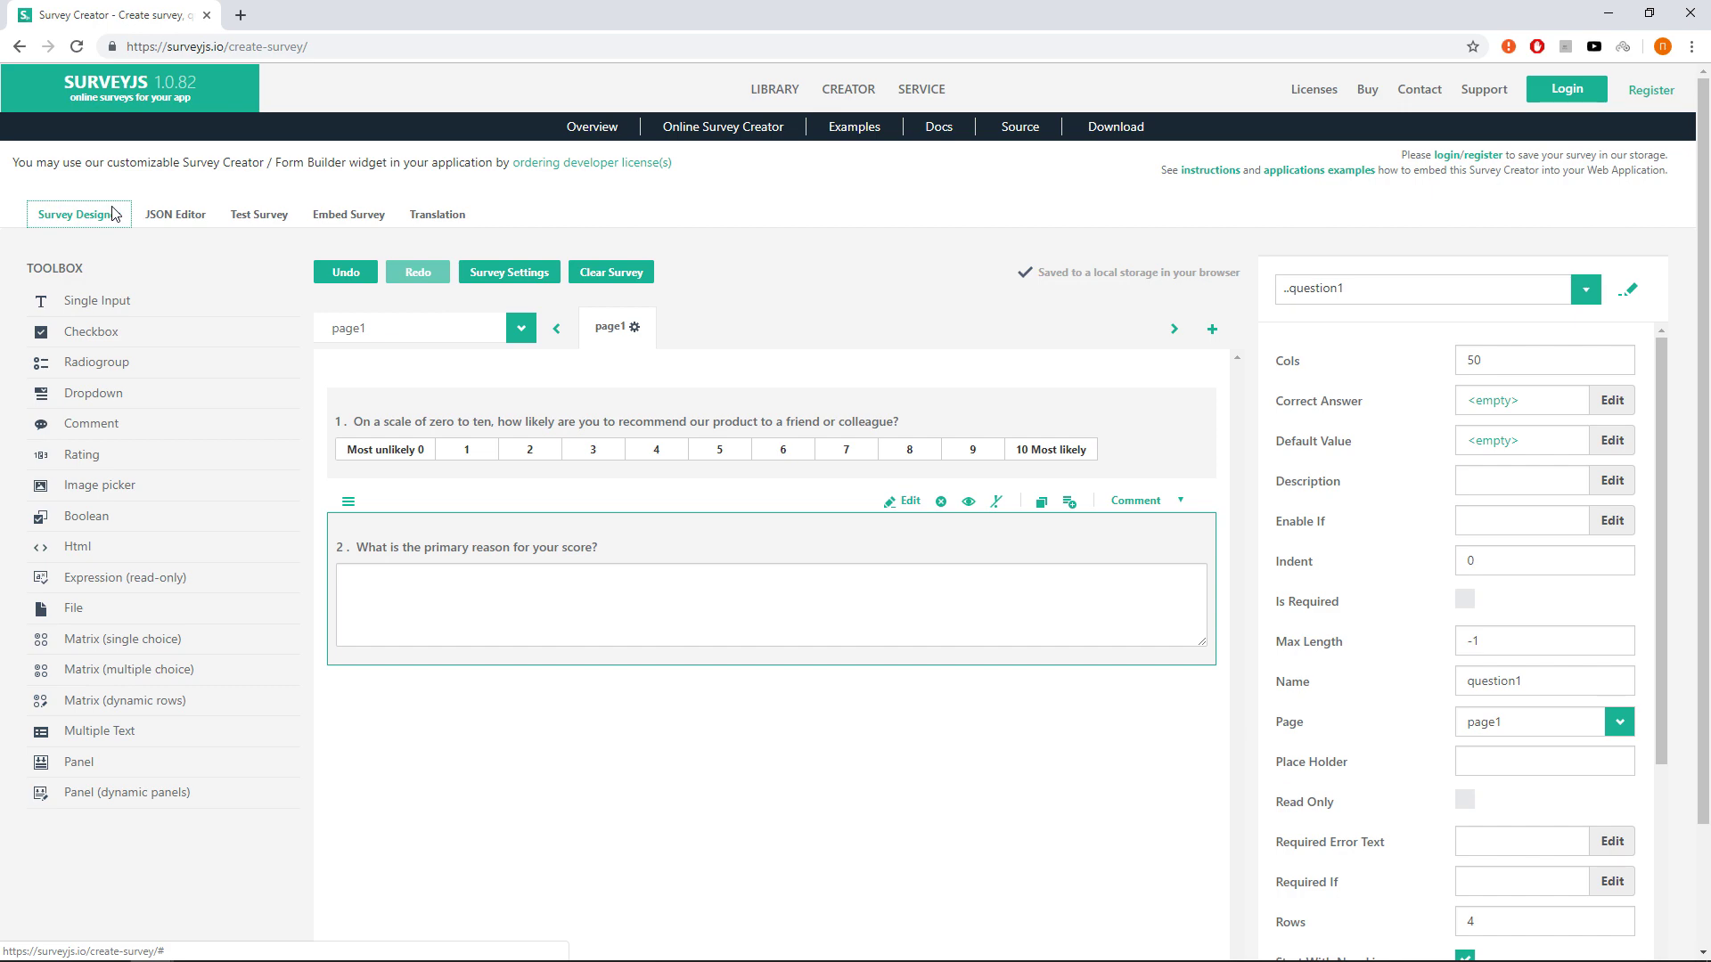
Turn question numbering off in the survey-wide settings
click(493, 270)
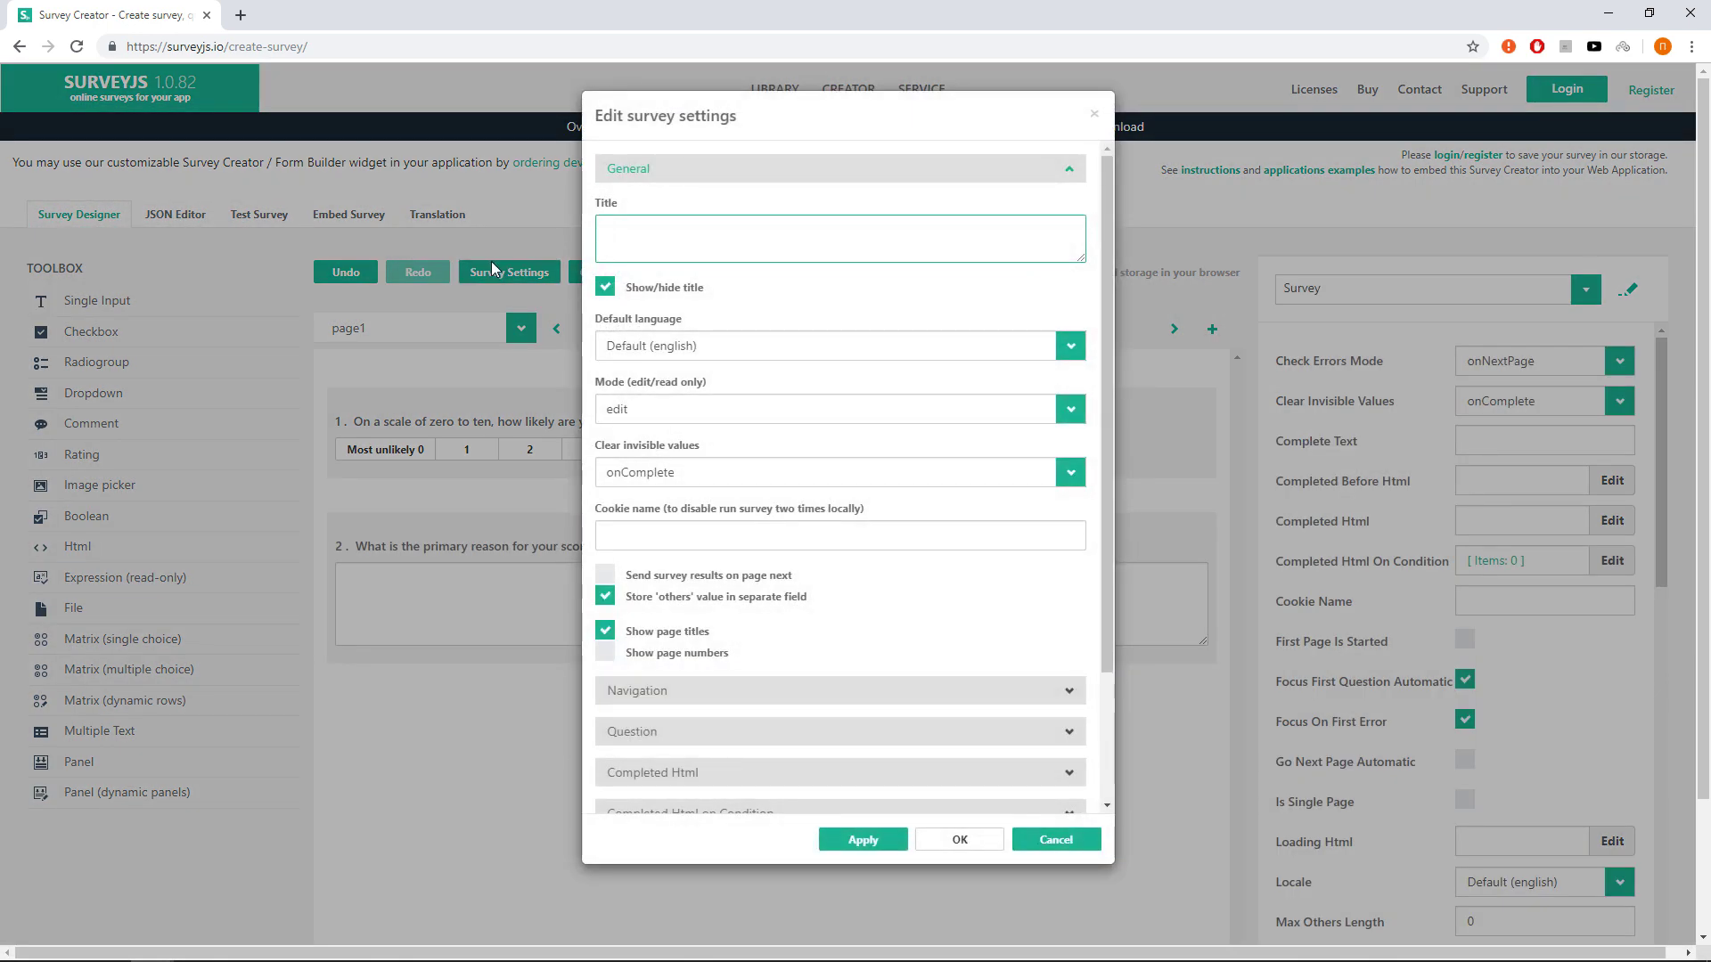
scroll(713, 570, down, 2)
click(713, 583)
scroll(713, 570, down, 3)
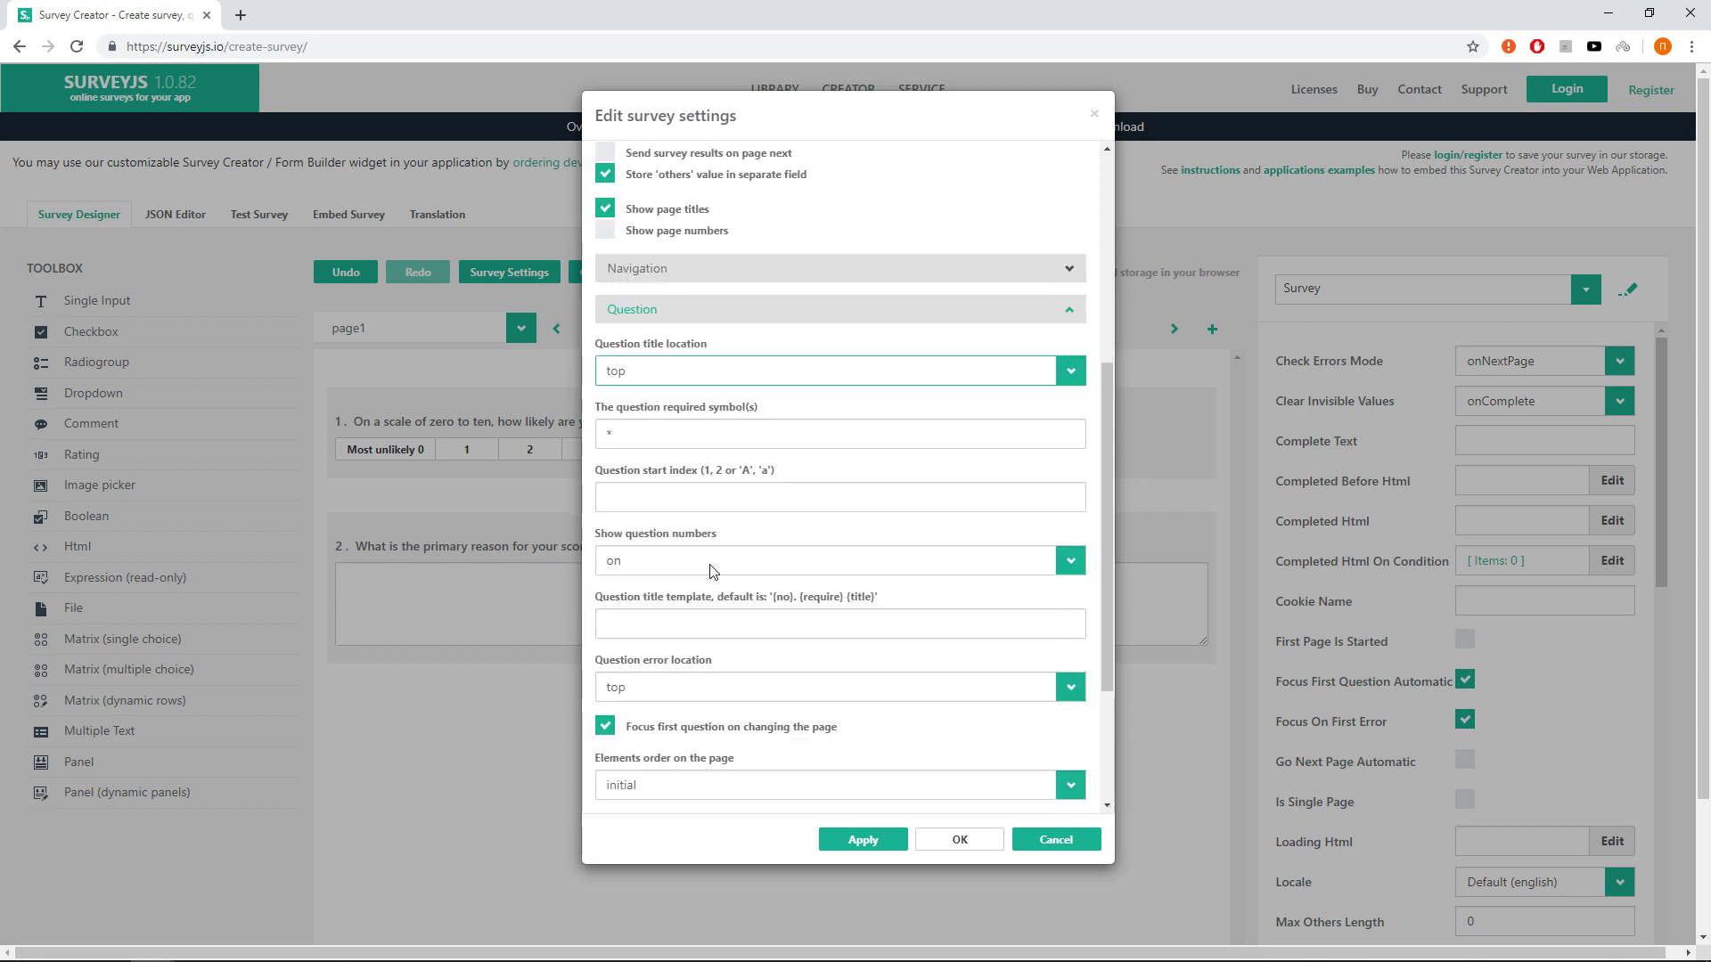
click(712, 570)
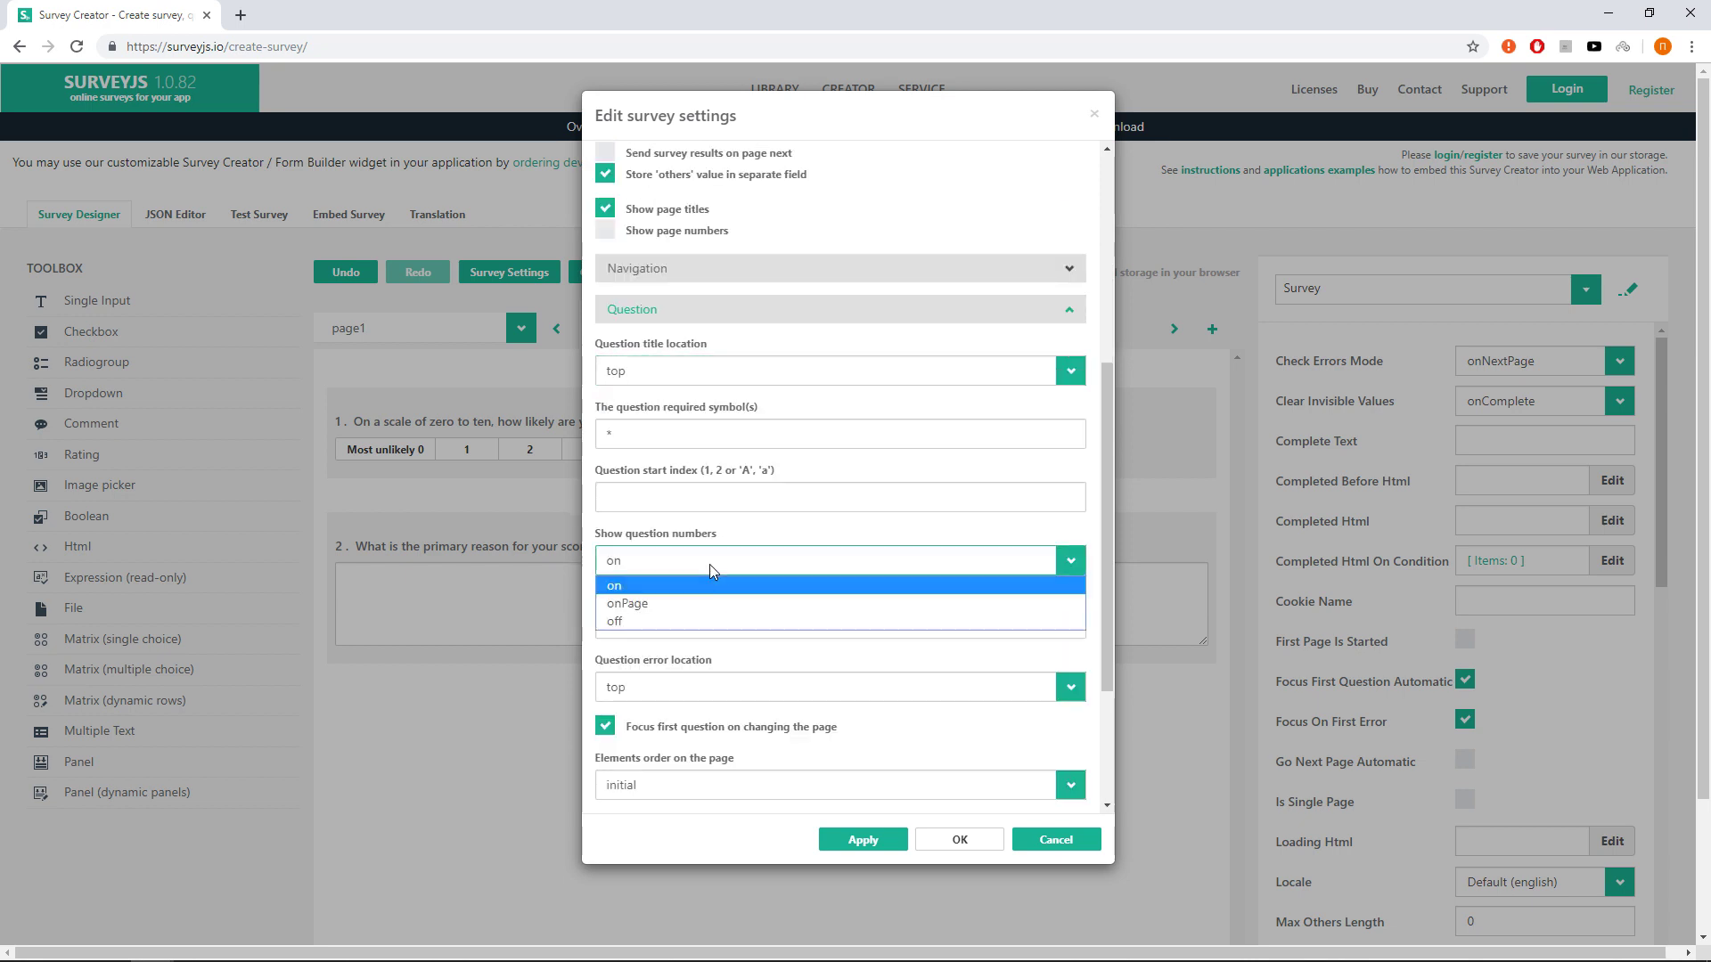
click(682, 622)
click(960, 844)
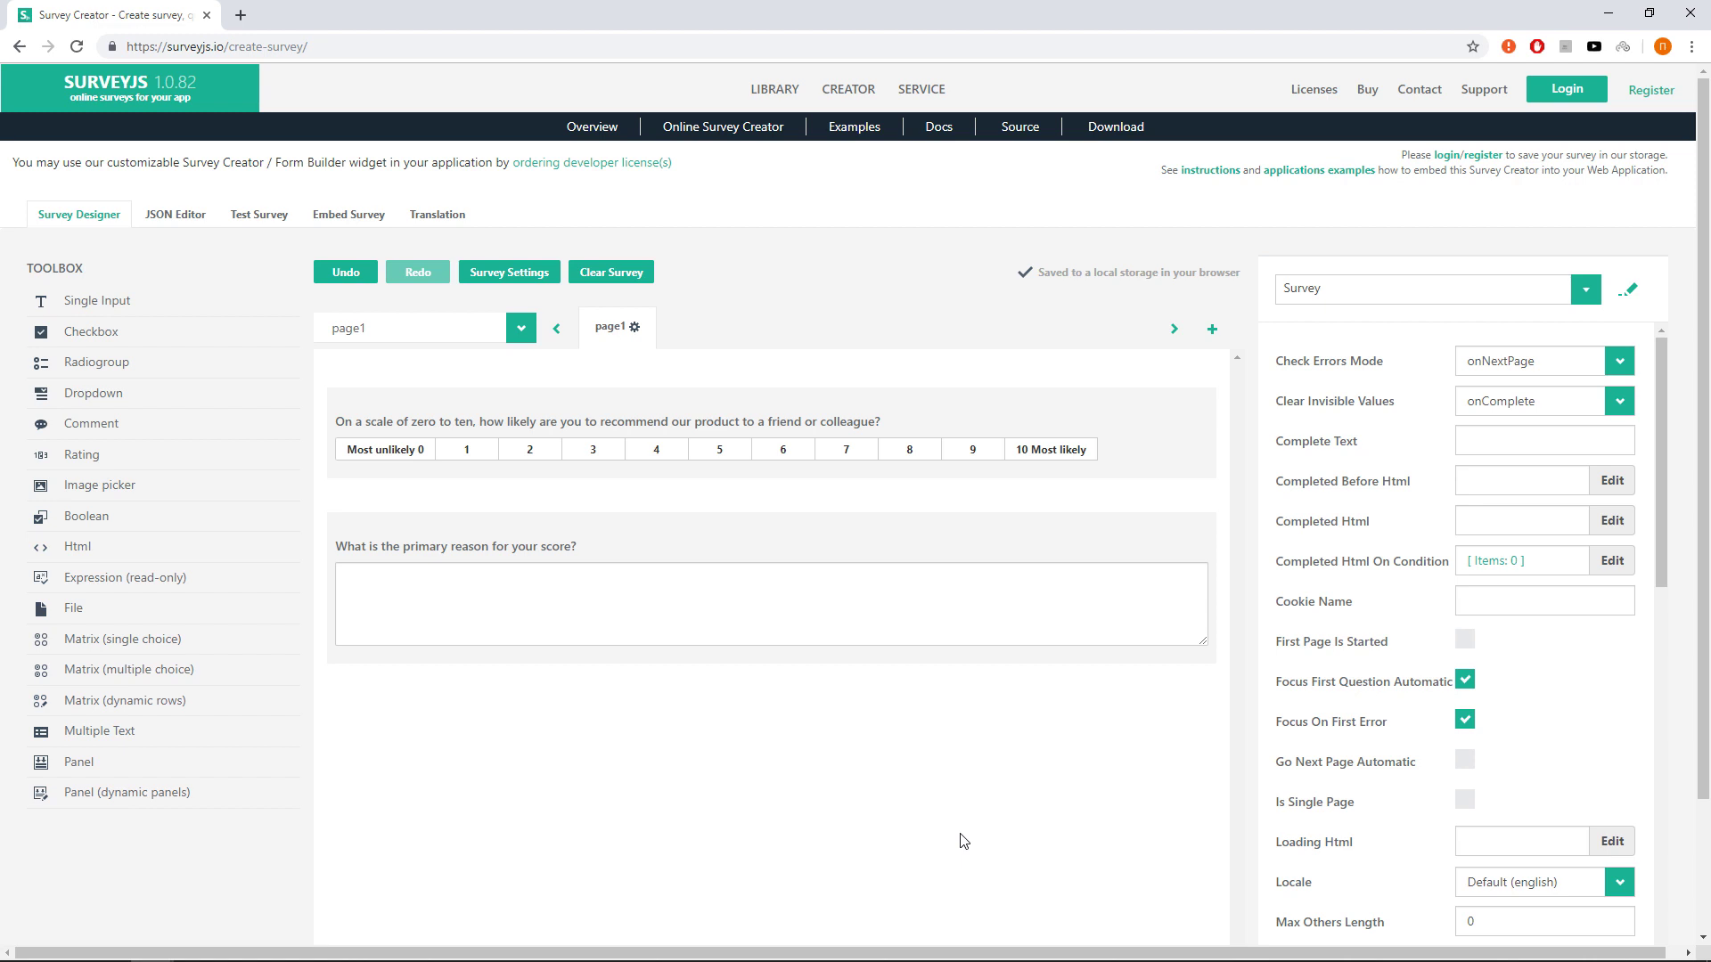
Give the reason question the Visible If condition {nps_score} notempty
click(928, 542)
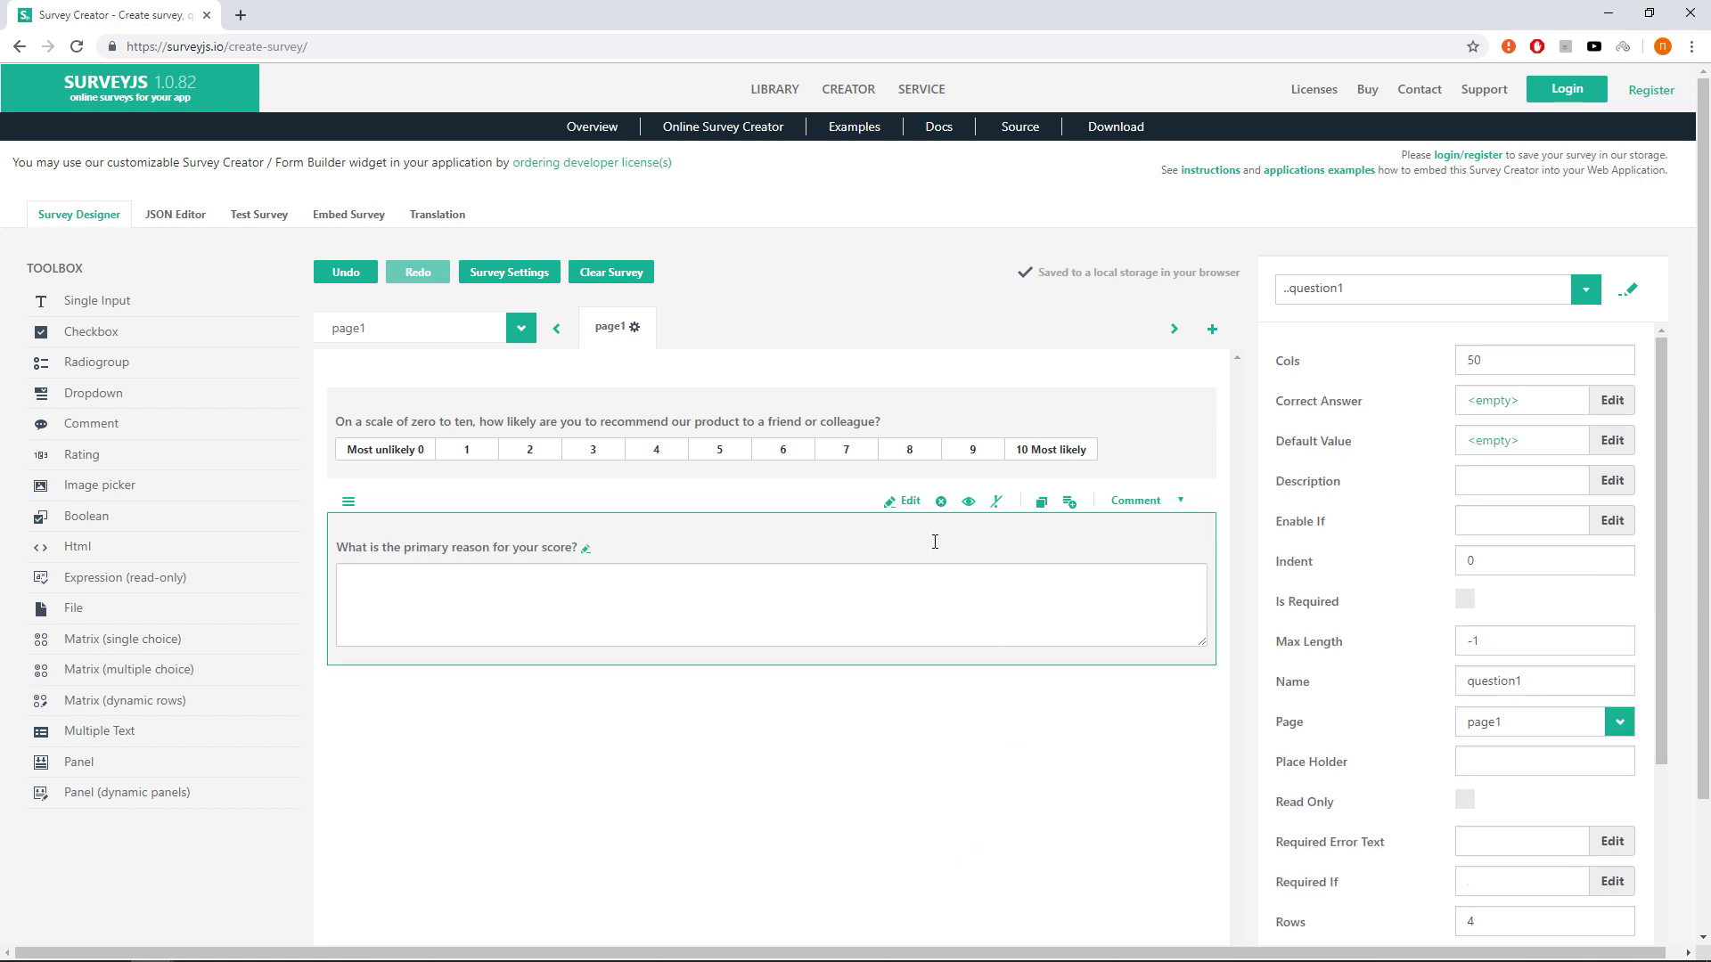
click(913, 501)
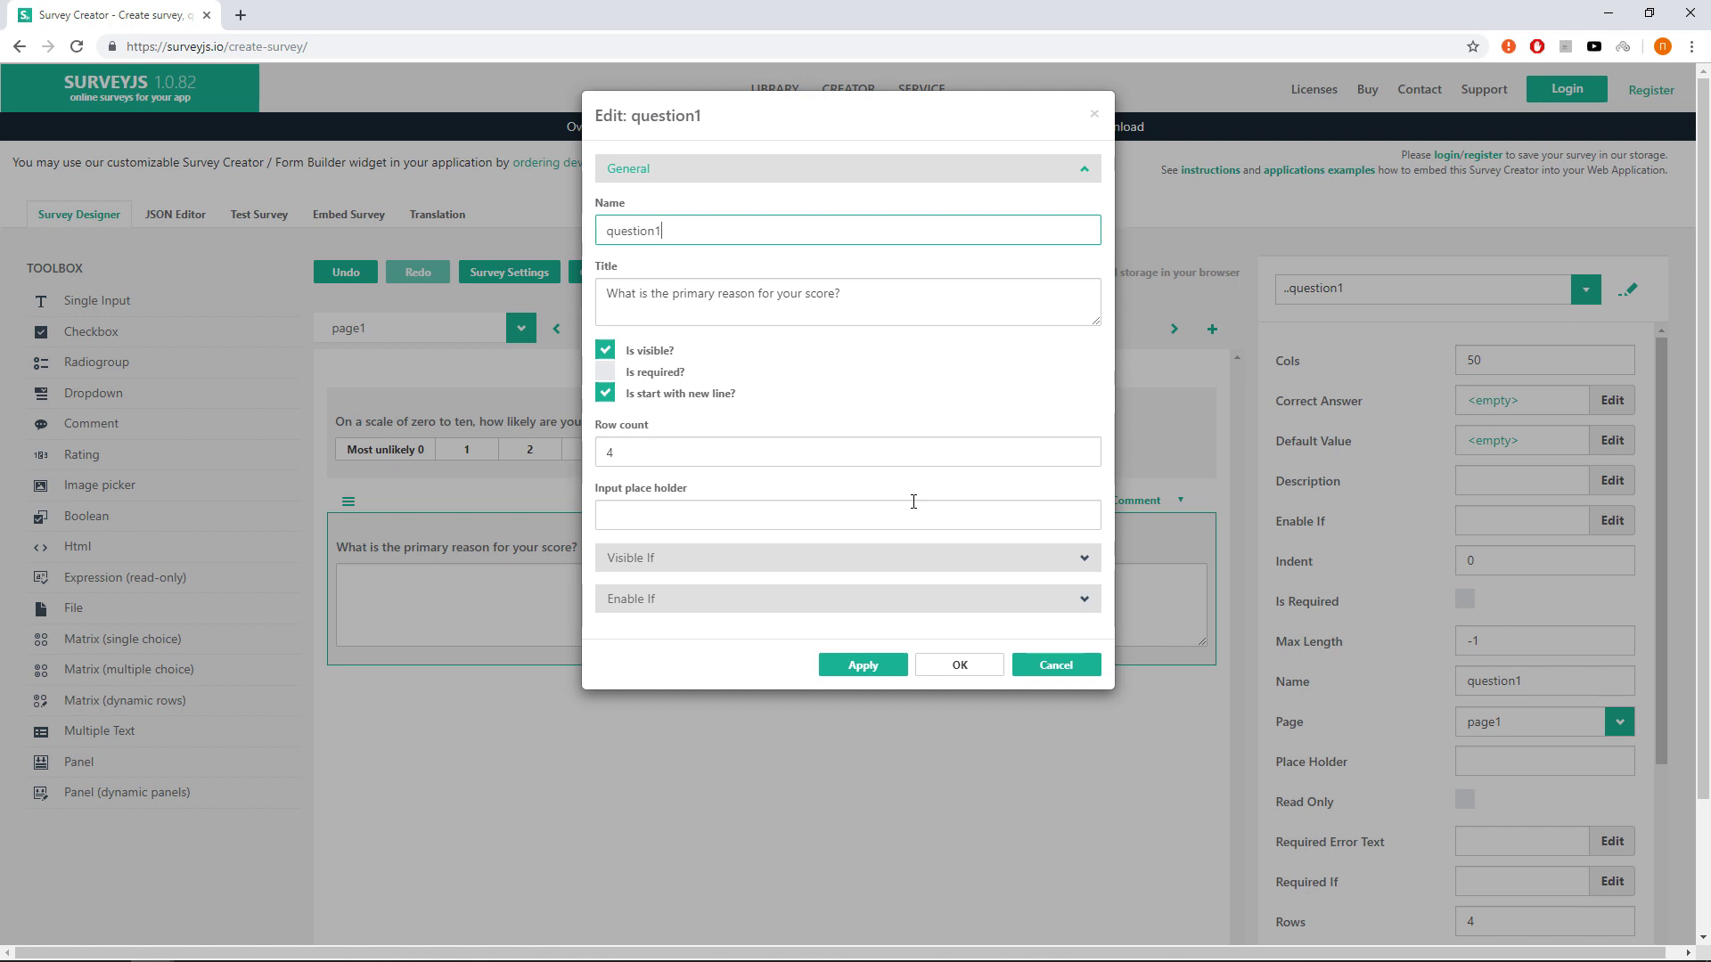
click(891, 559)
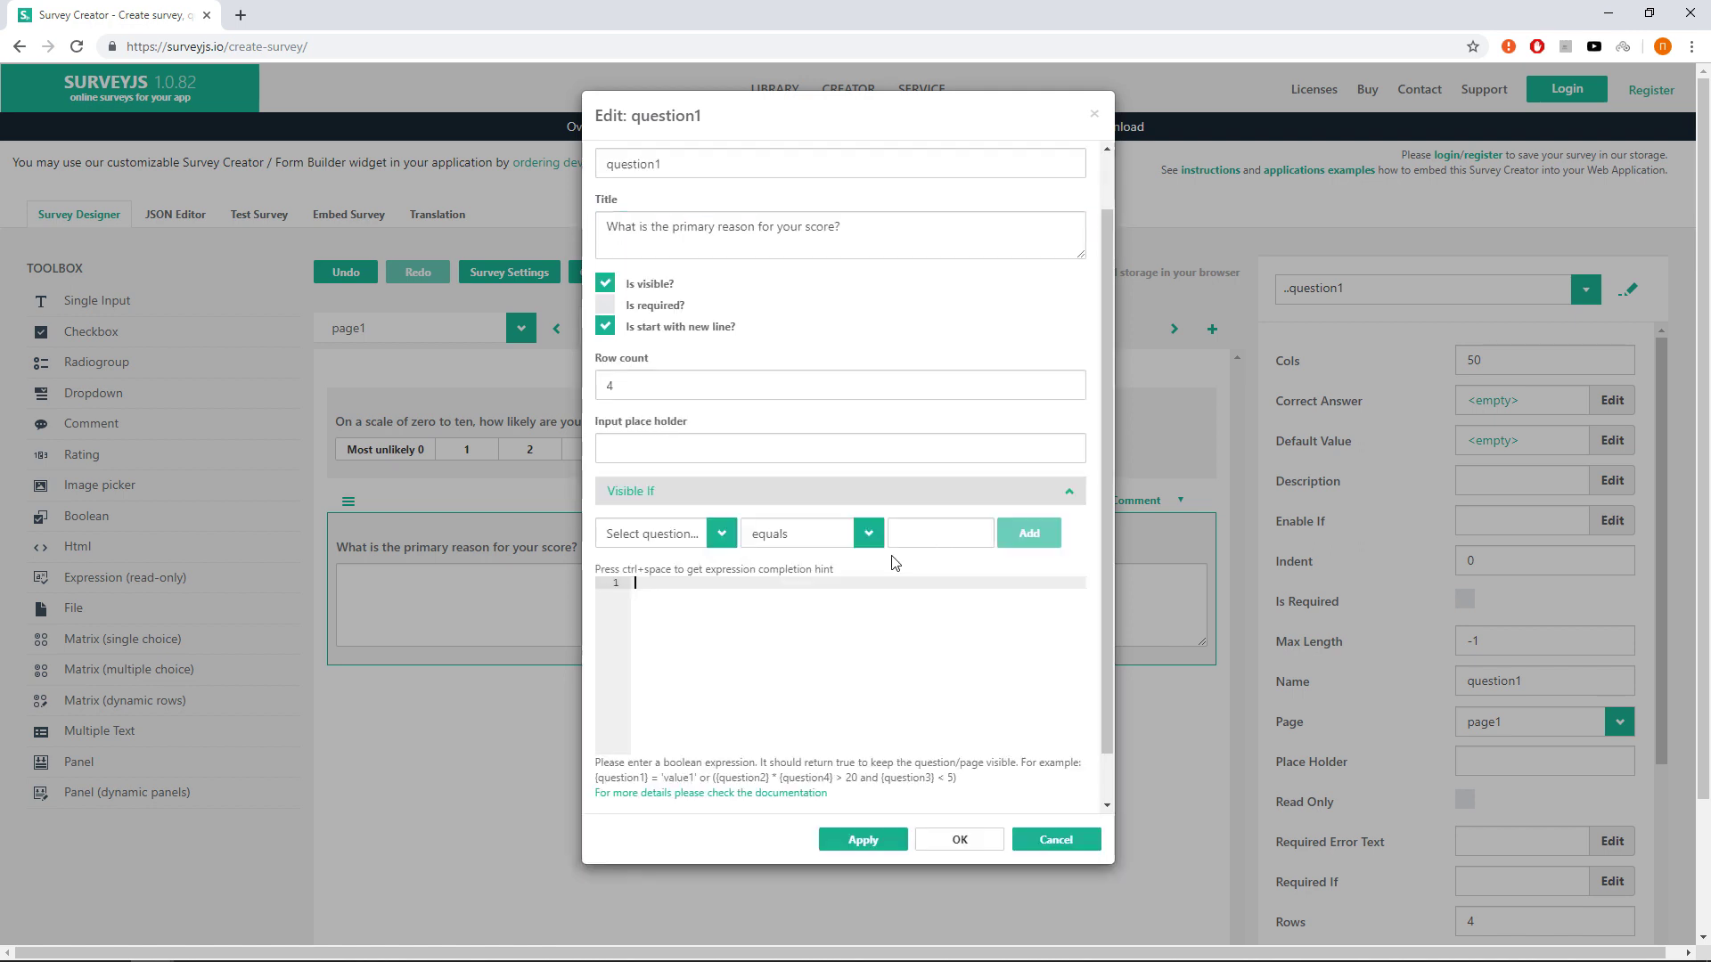
click(724, 533)
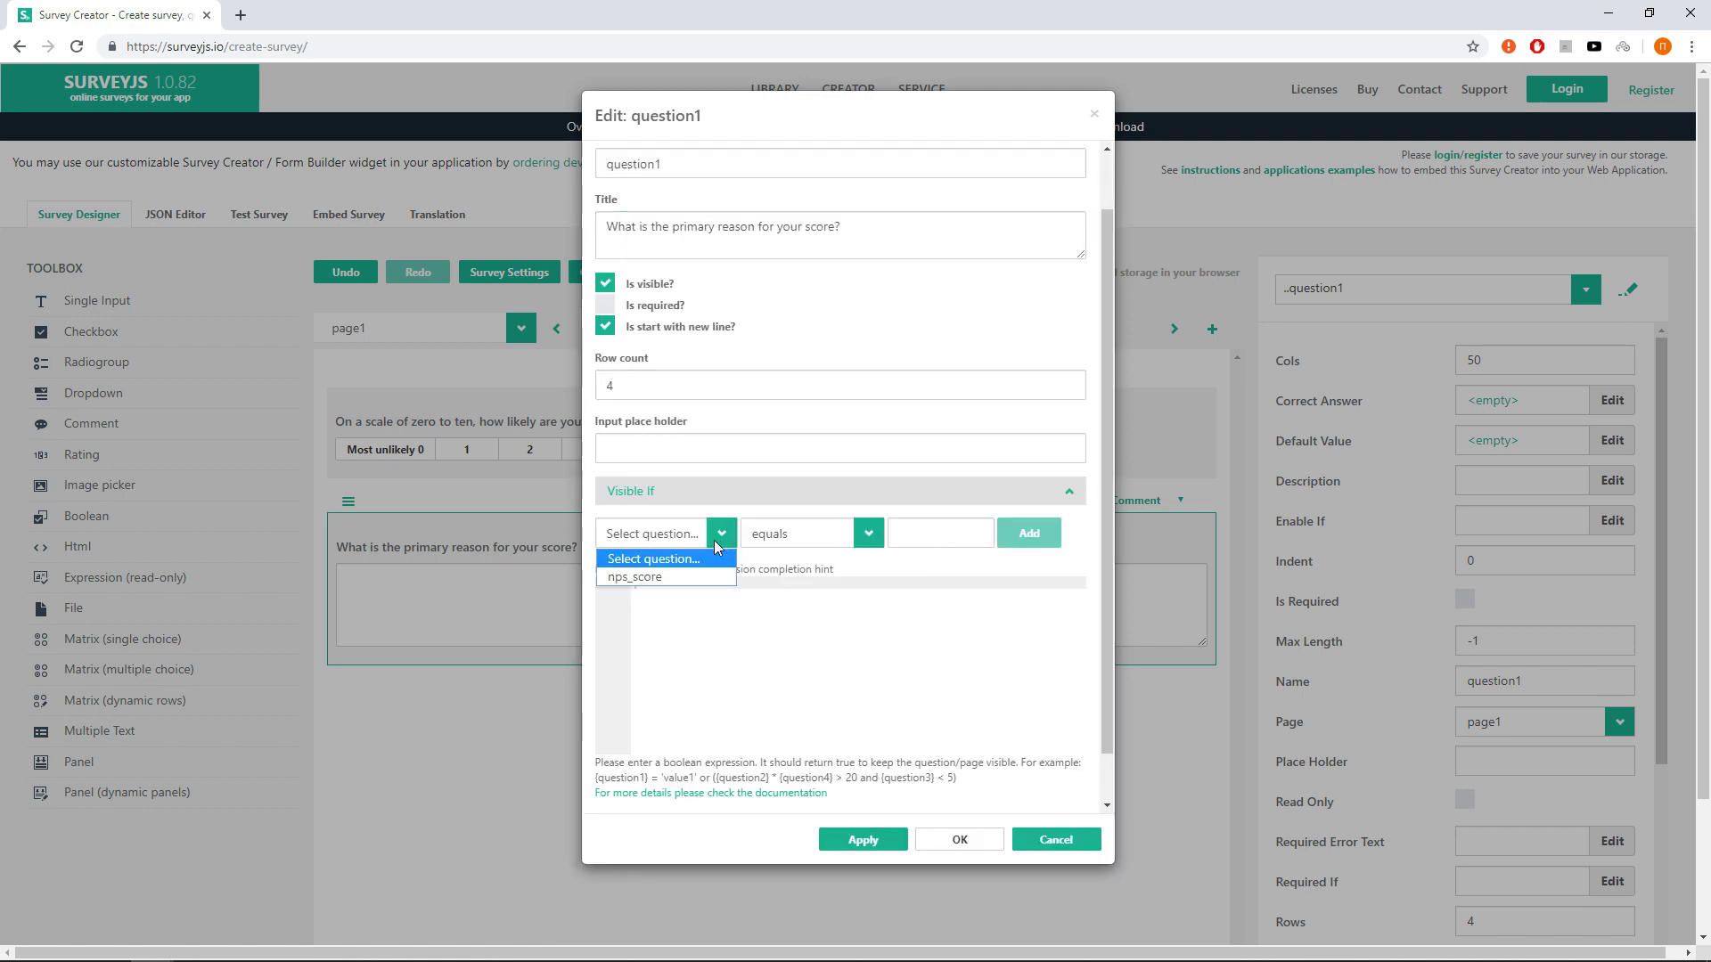
click(624, 574)
click(789, 533)
click(787, 581)
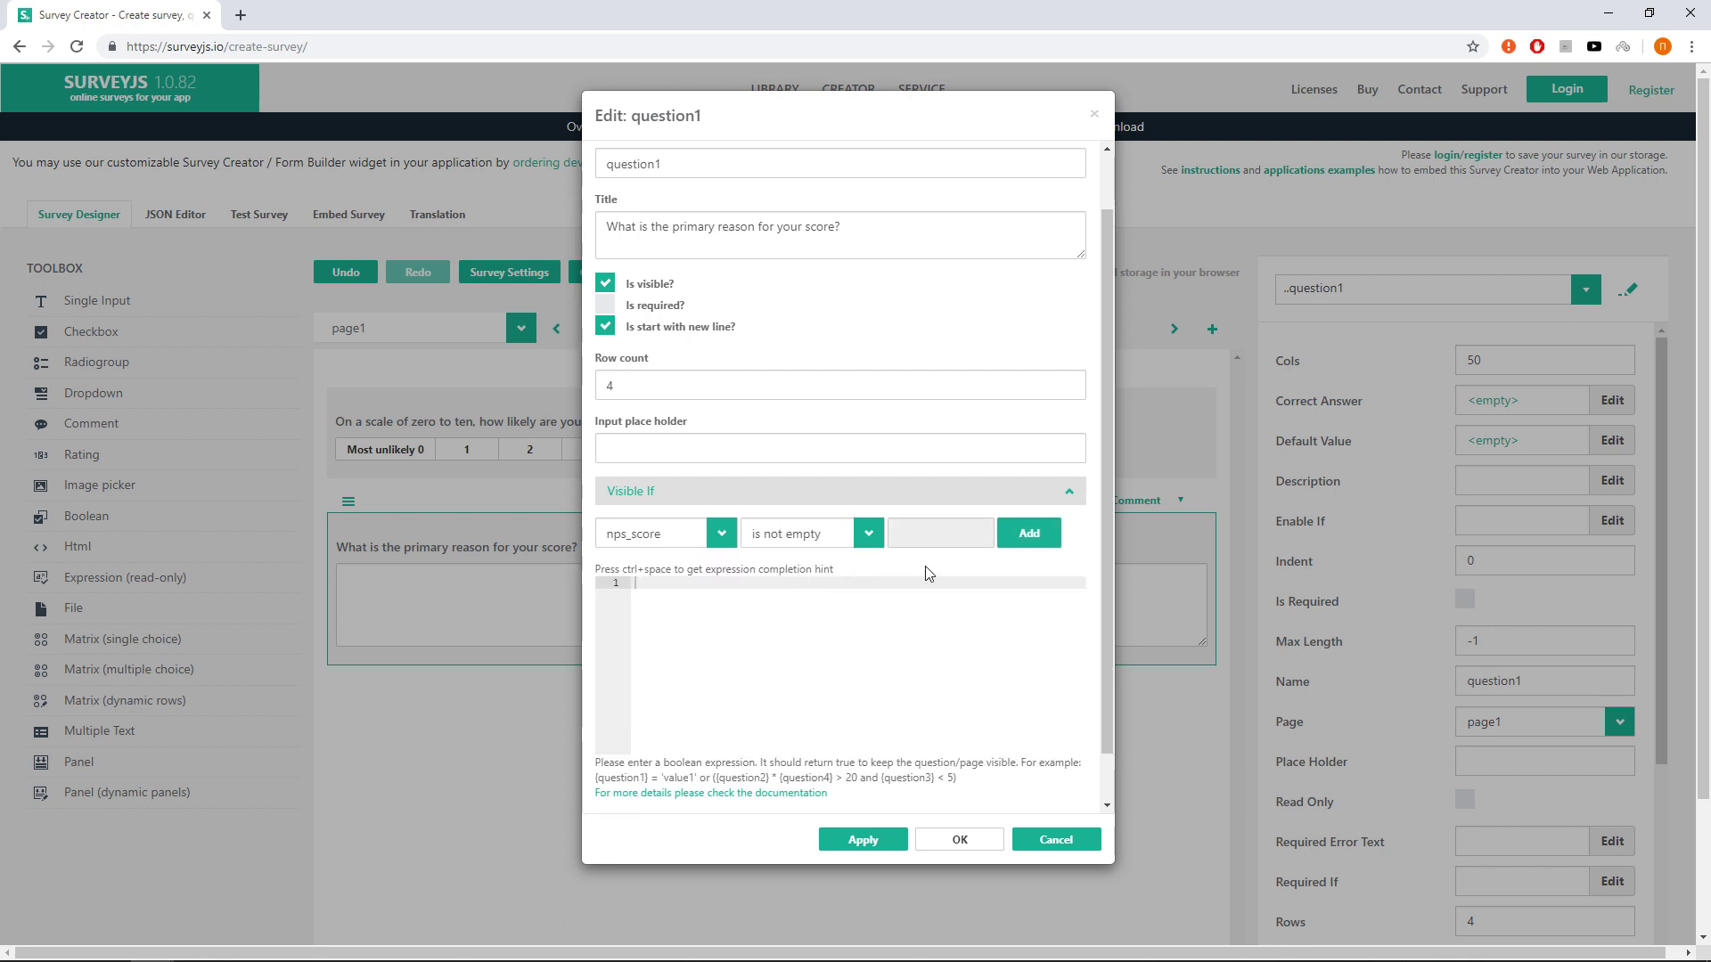
click(1016, 532)
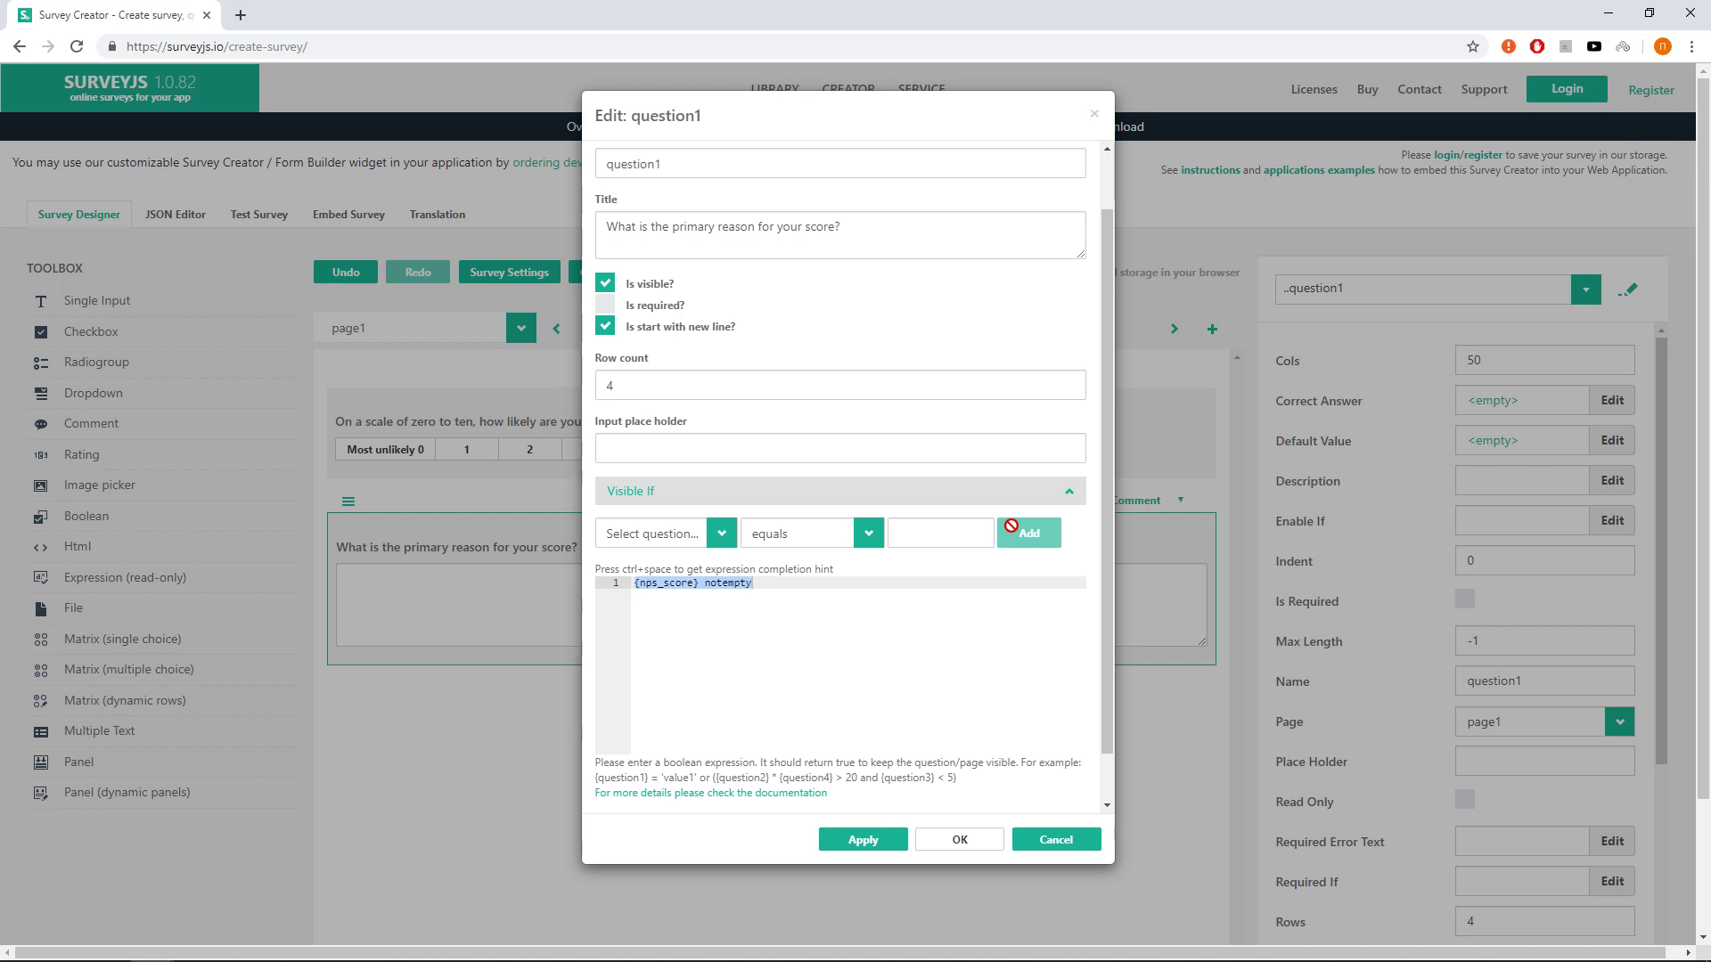
click(987, 840)
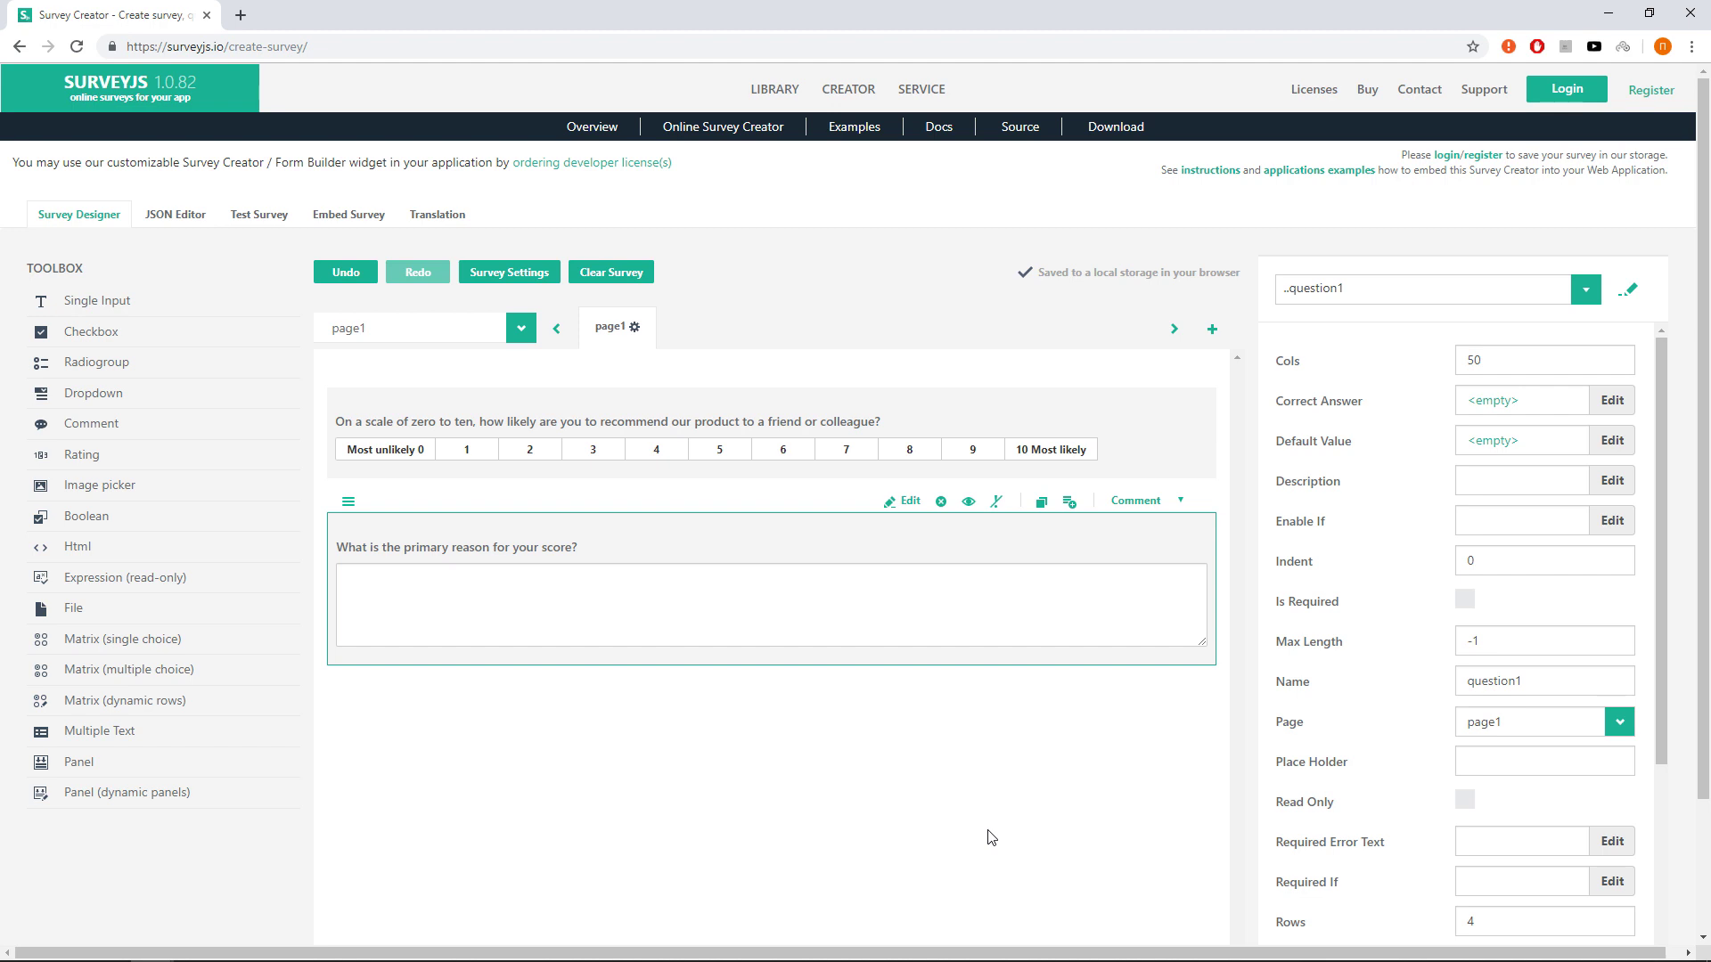
Mark the nps_score rating as required, checking it in its settings
click(1010, 422)
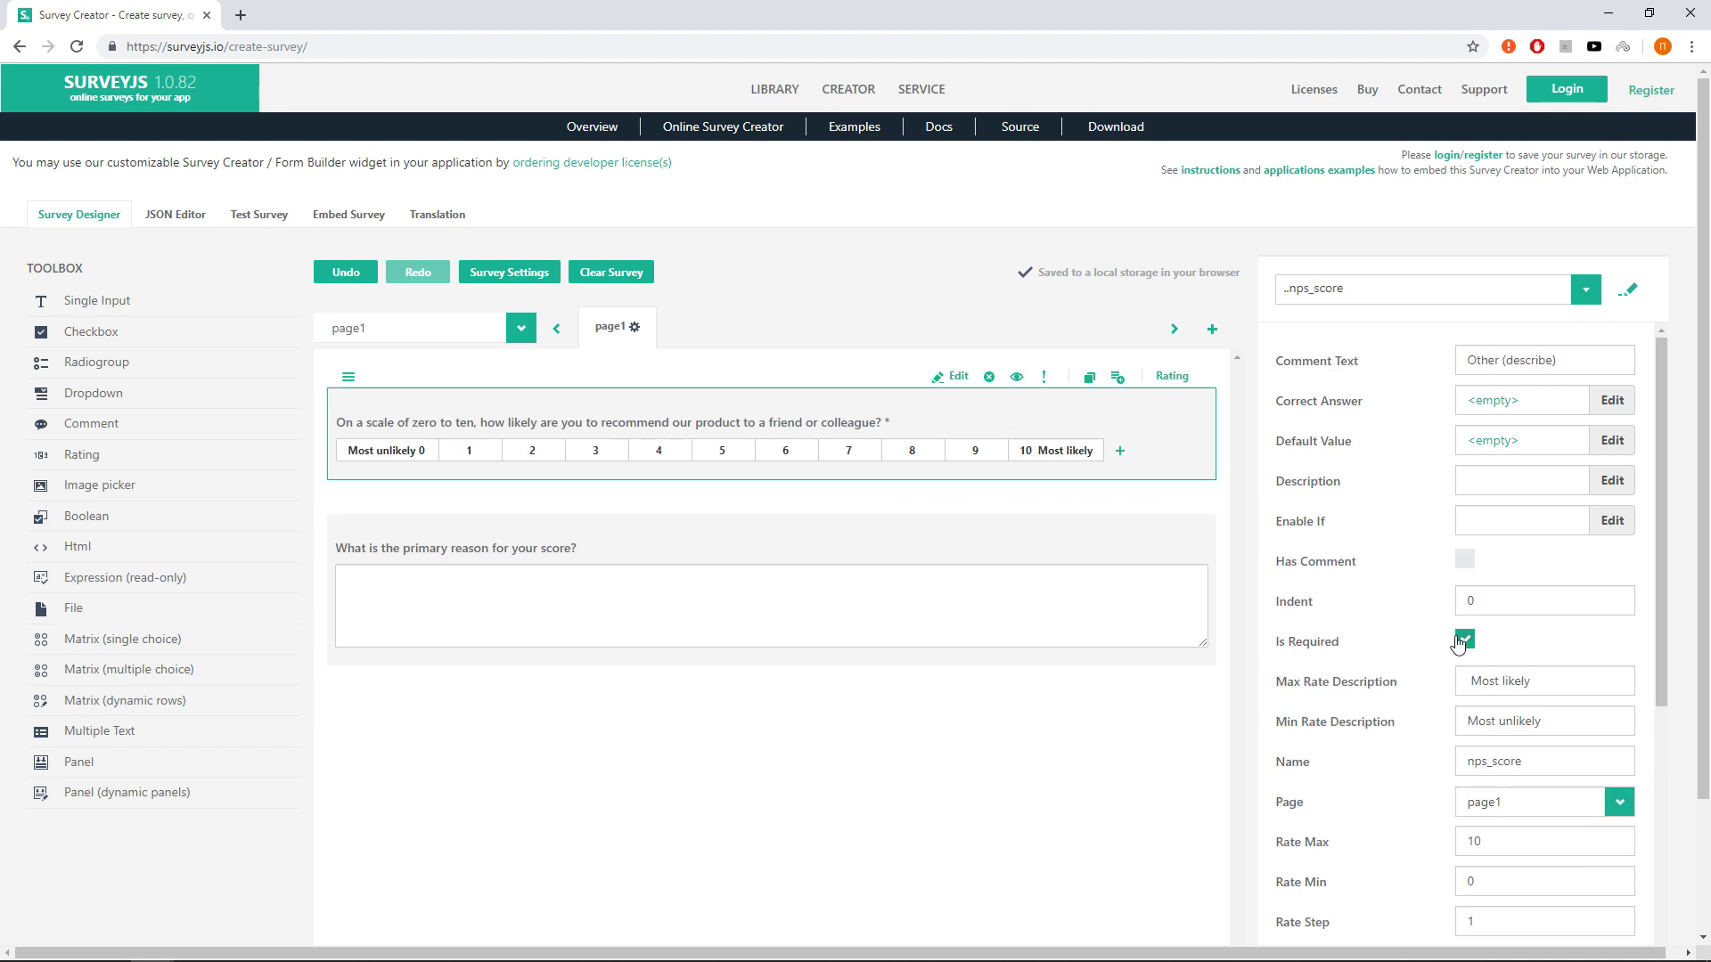
click(952, 376)
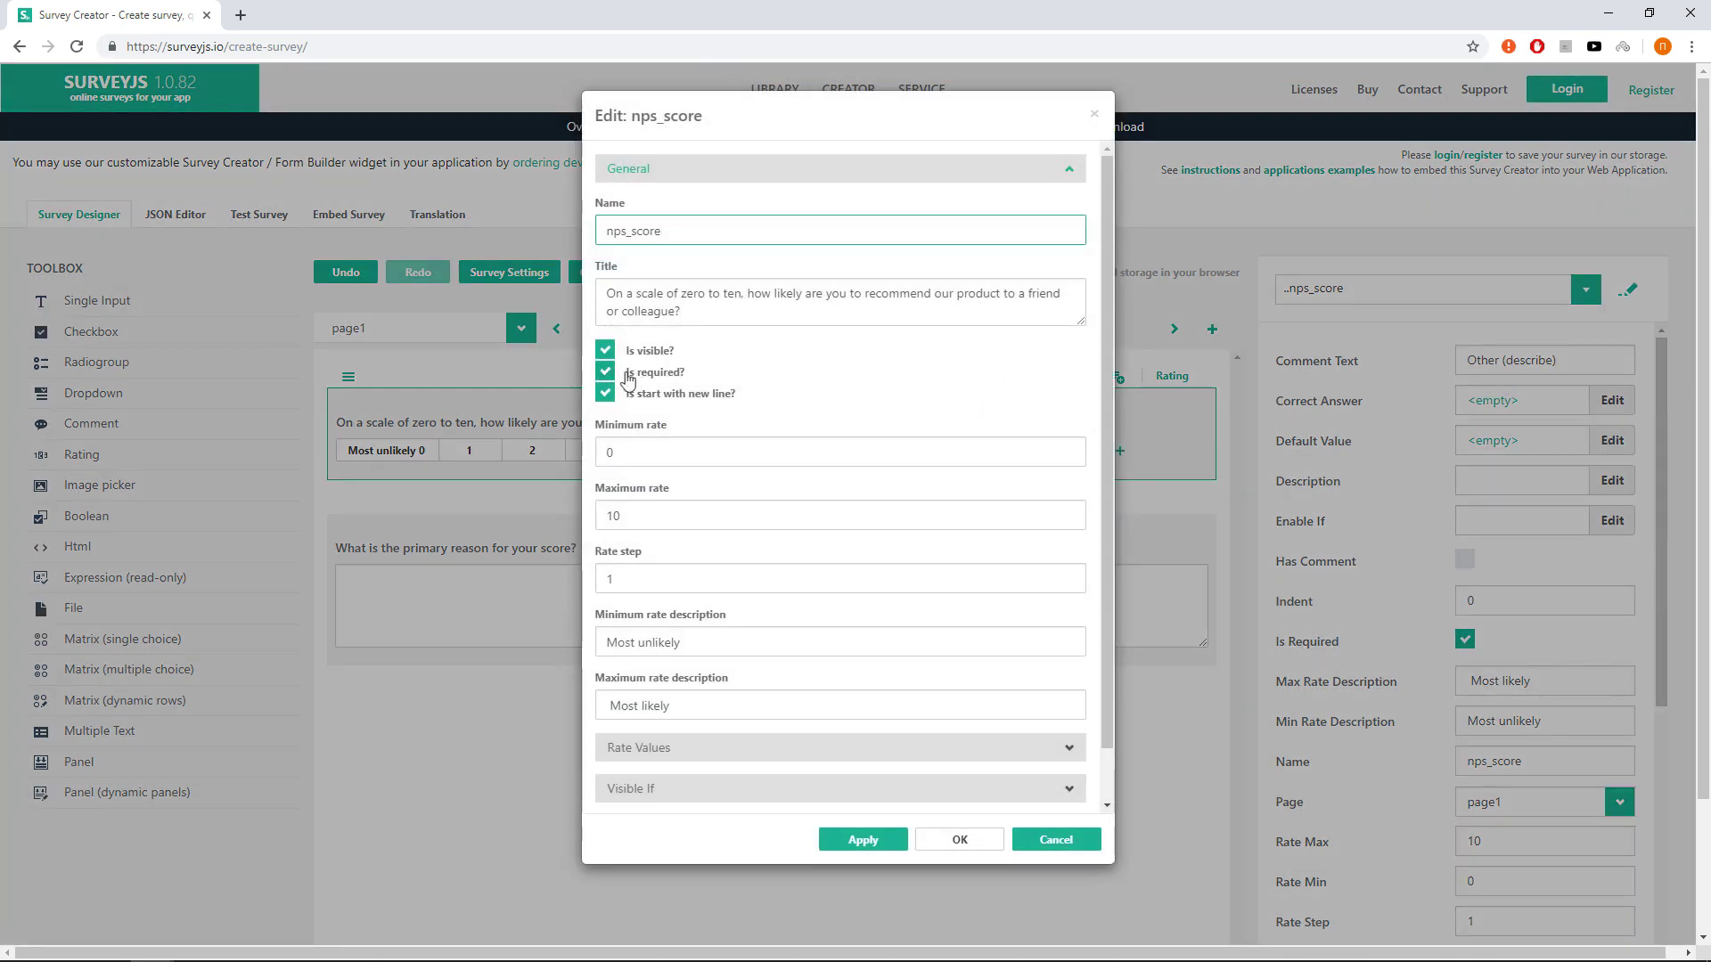
click(267, 215)
Confirm completion is blocked without a score, then submit score 3 with reason 'Sorry, did not use it much.'
click(271, 217)
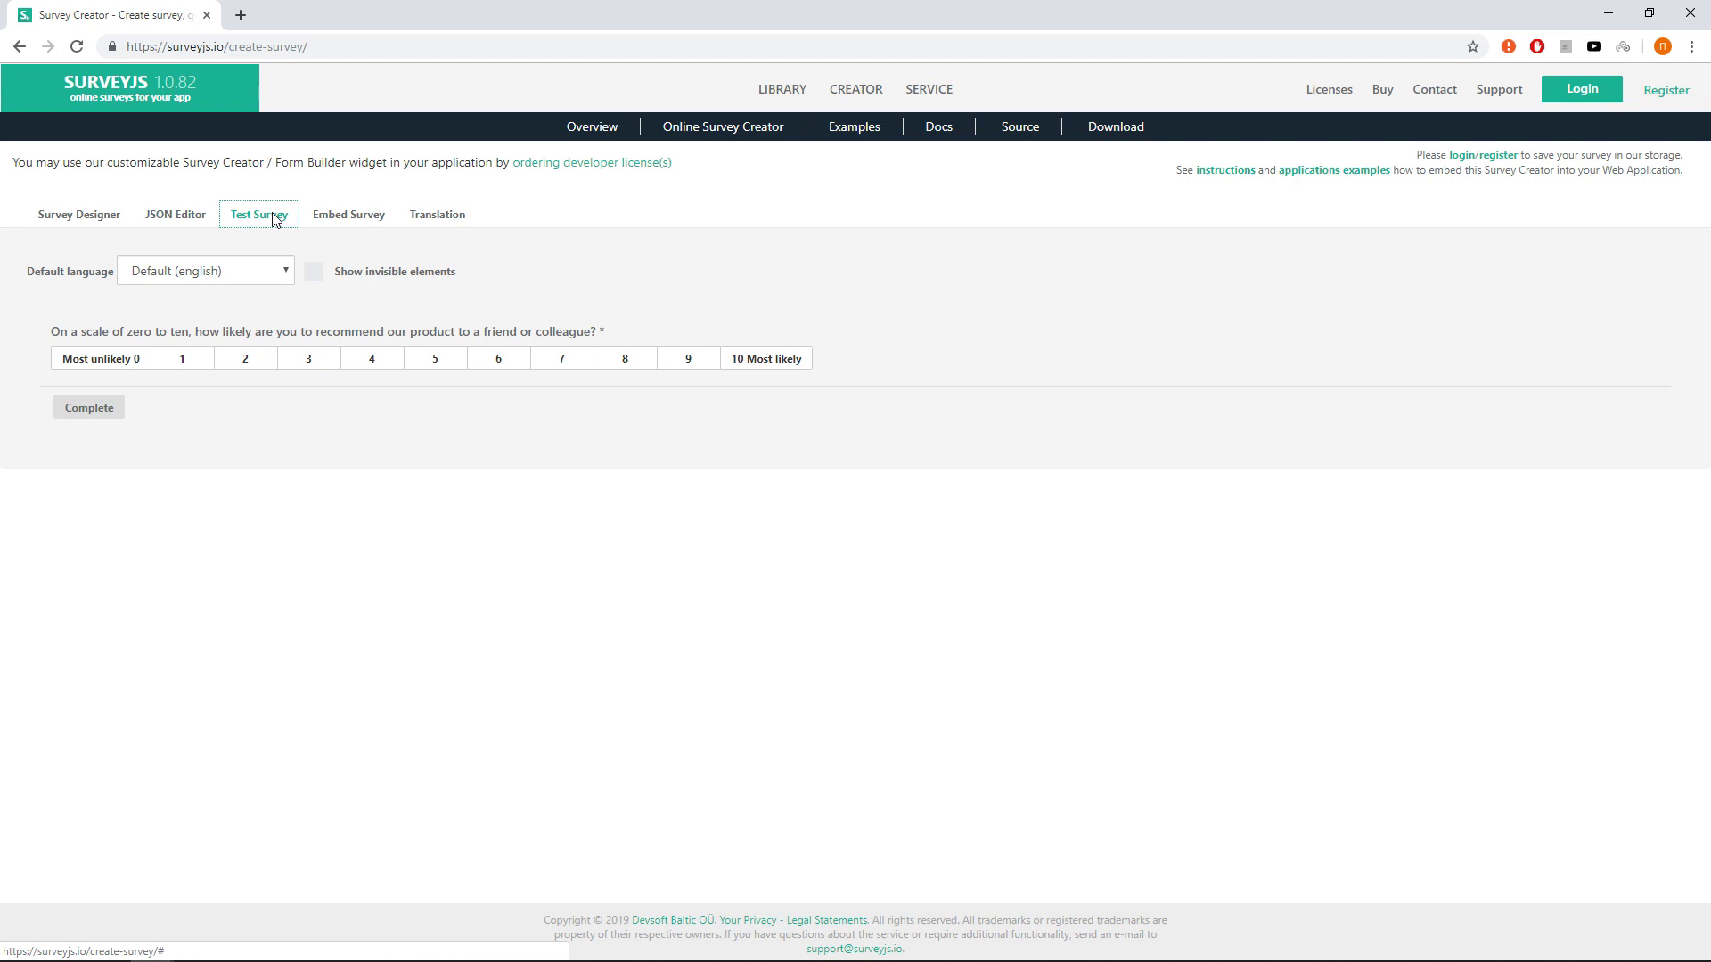
click(118, 408)
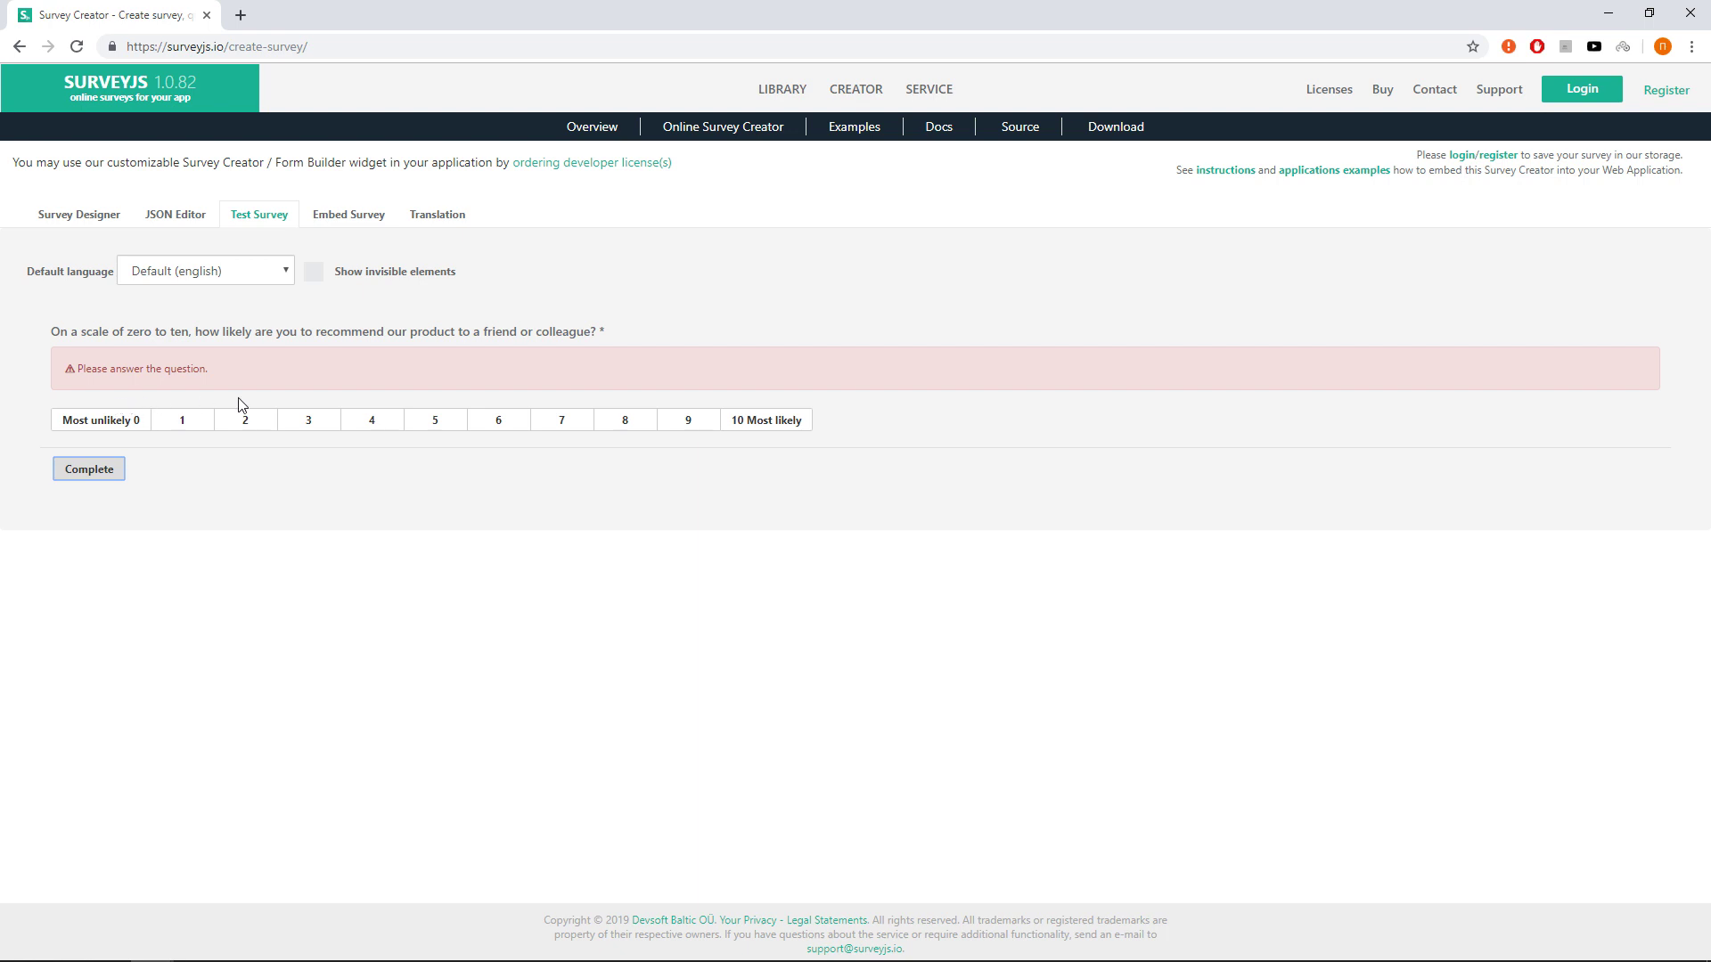
click(298, 431)
click(239, 493)
text(So)
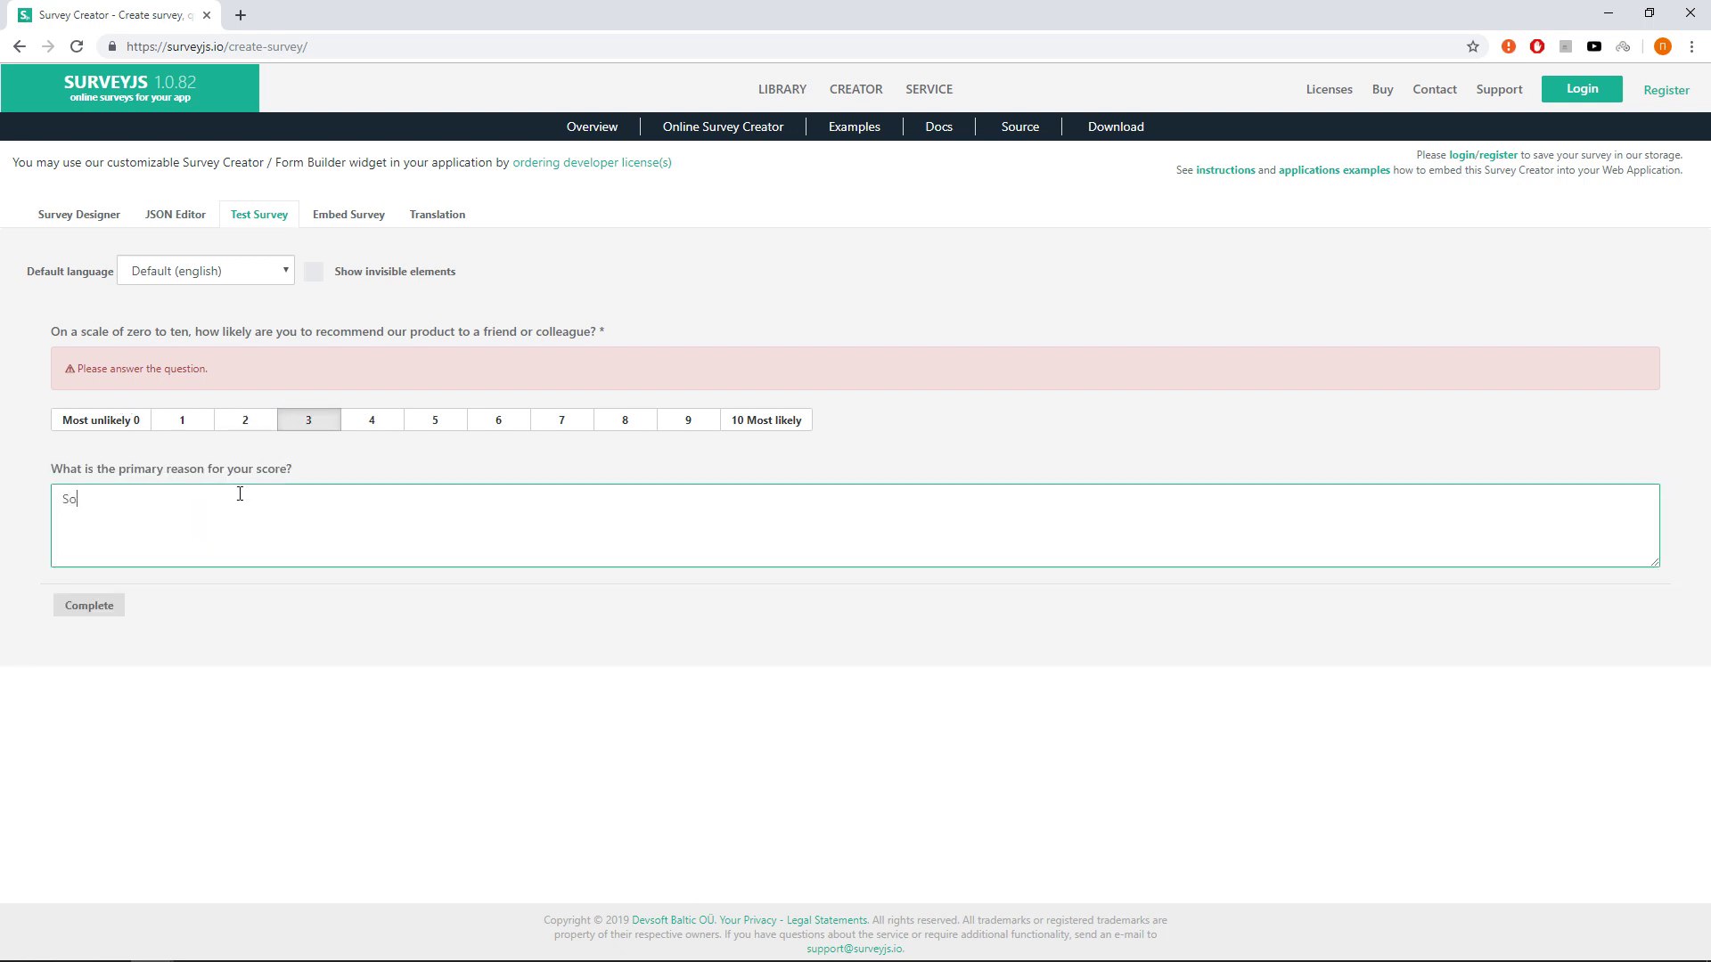
text(rry, did not use it much.)
click(119, 614)
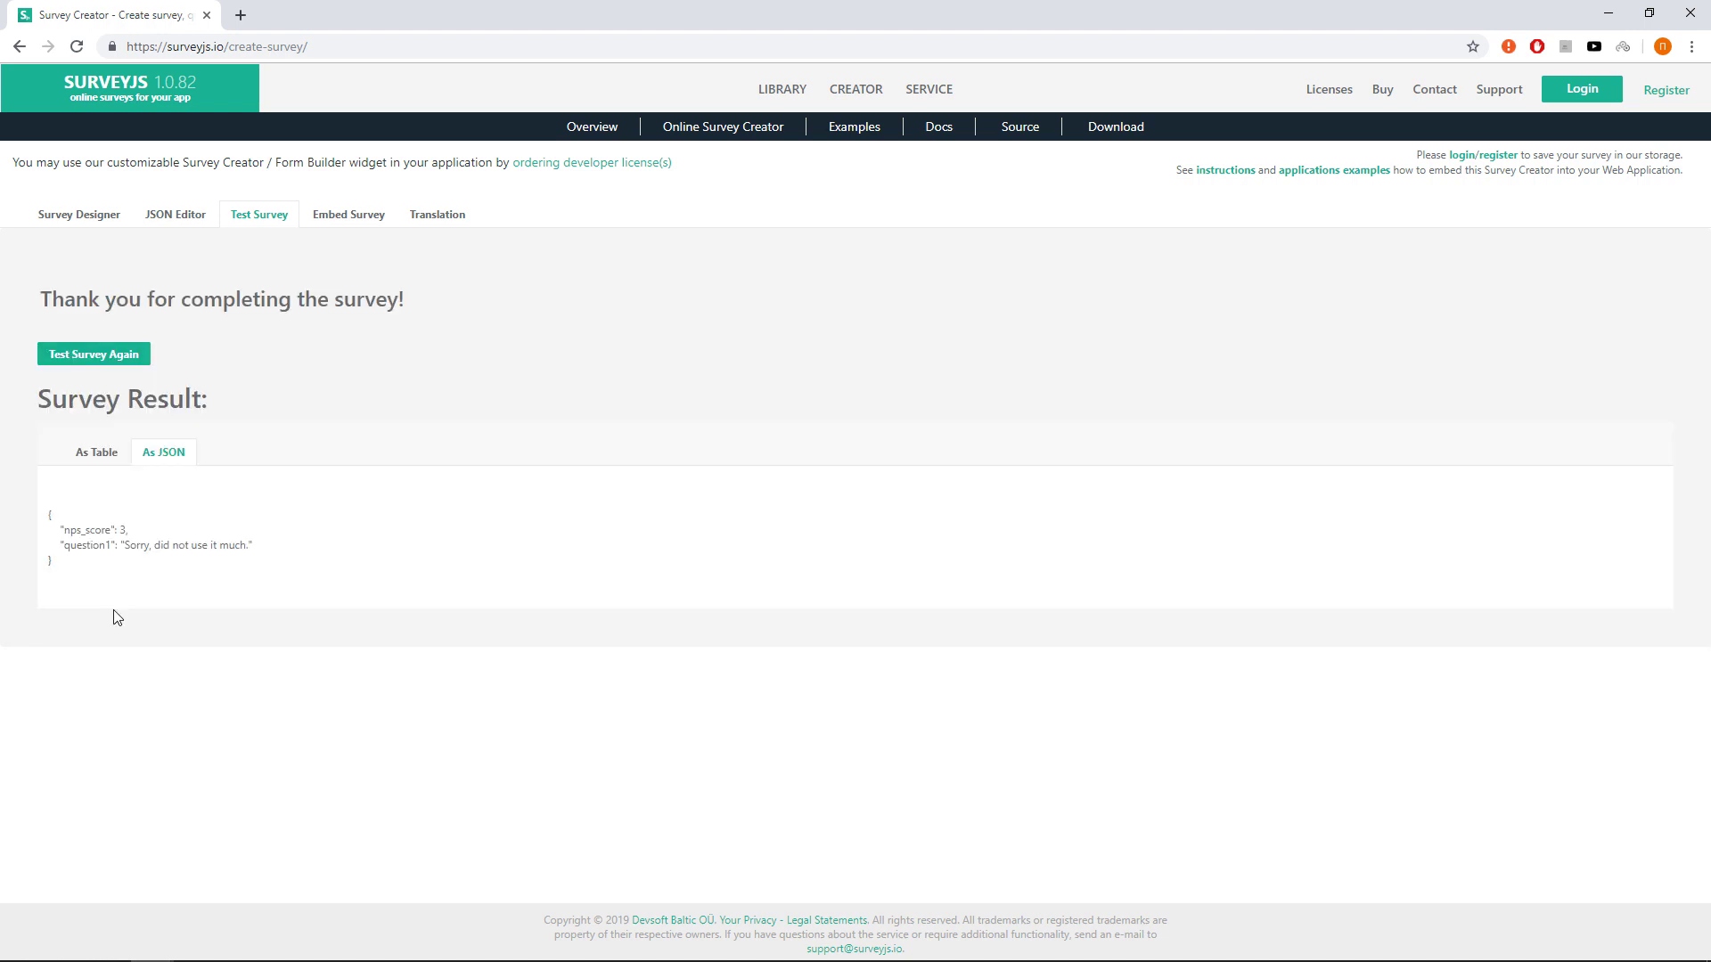
click(78, 216)
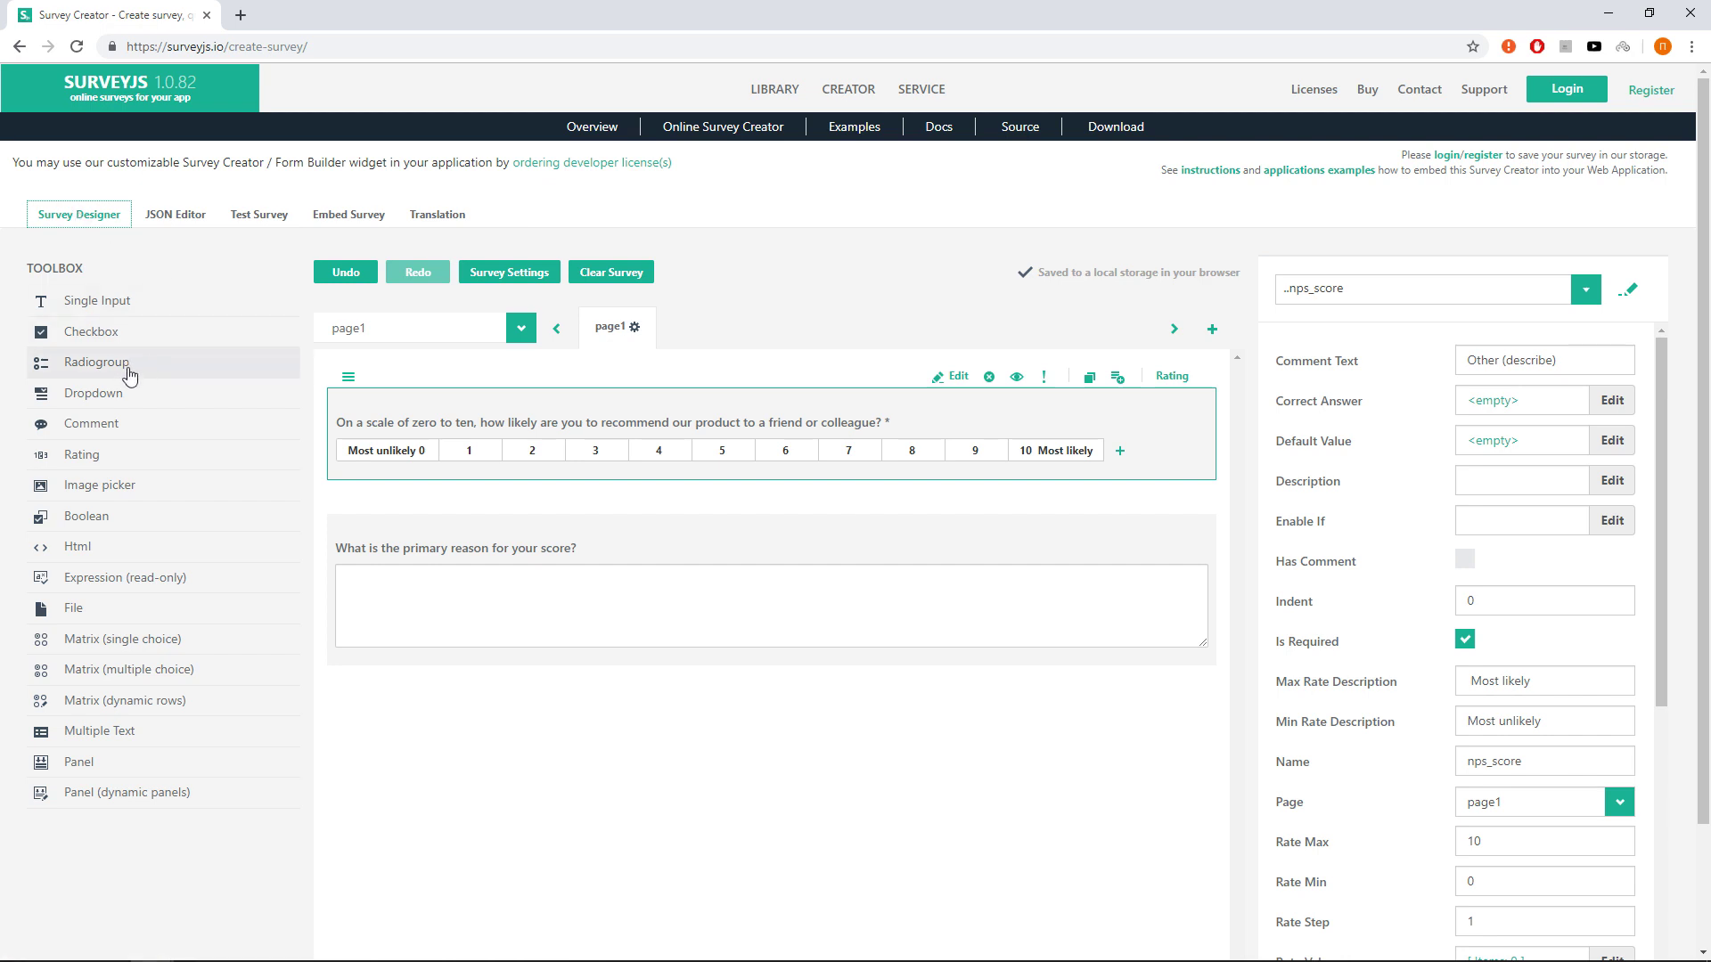
Add a Radiogroup question below the reason-for-score comment
drag(130, 375, 447, 809)
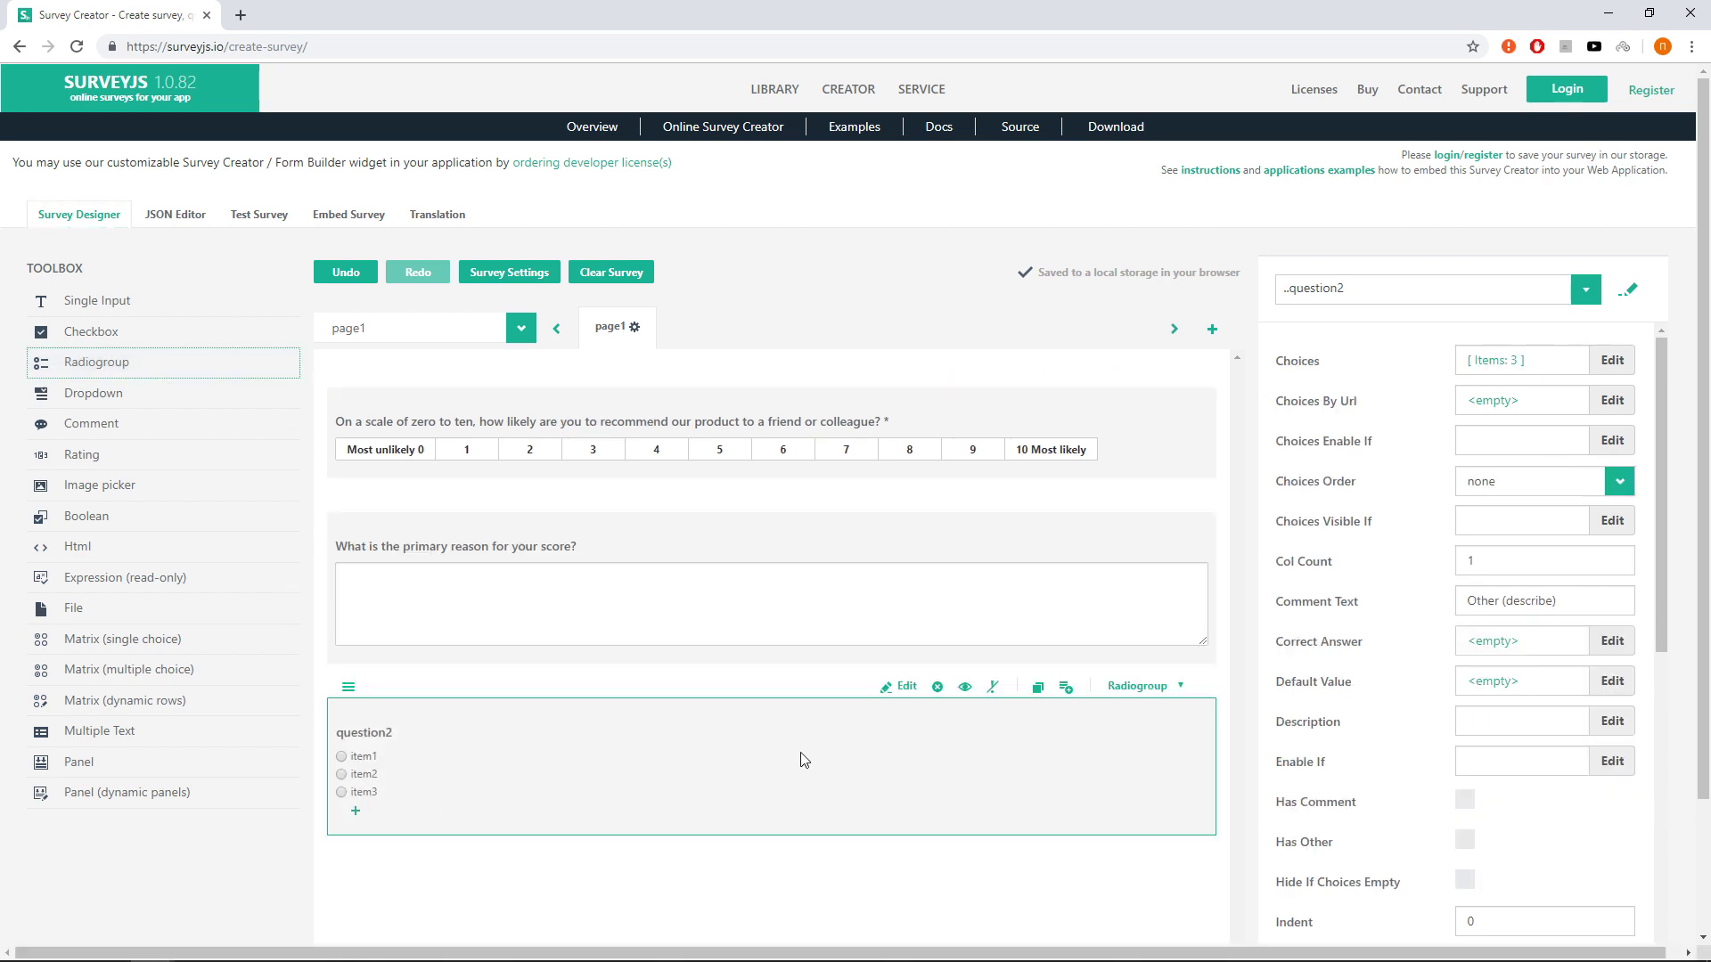
Rename the question to promoter_features, titled 'What features do you value the most?'
click(900, 688)
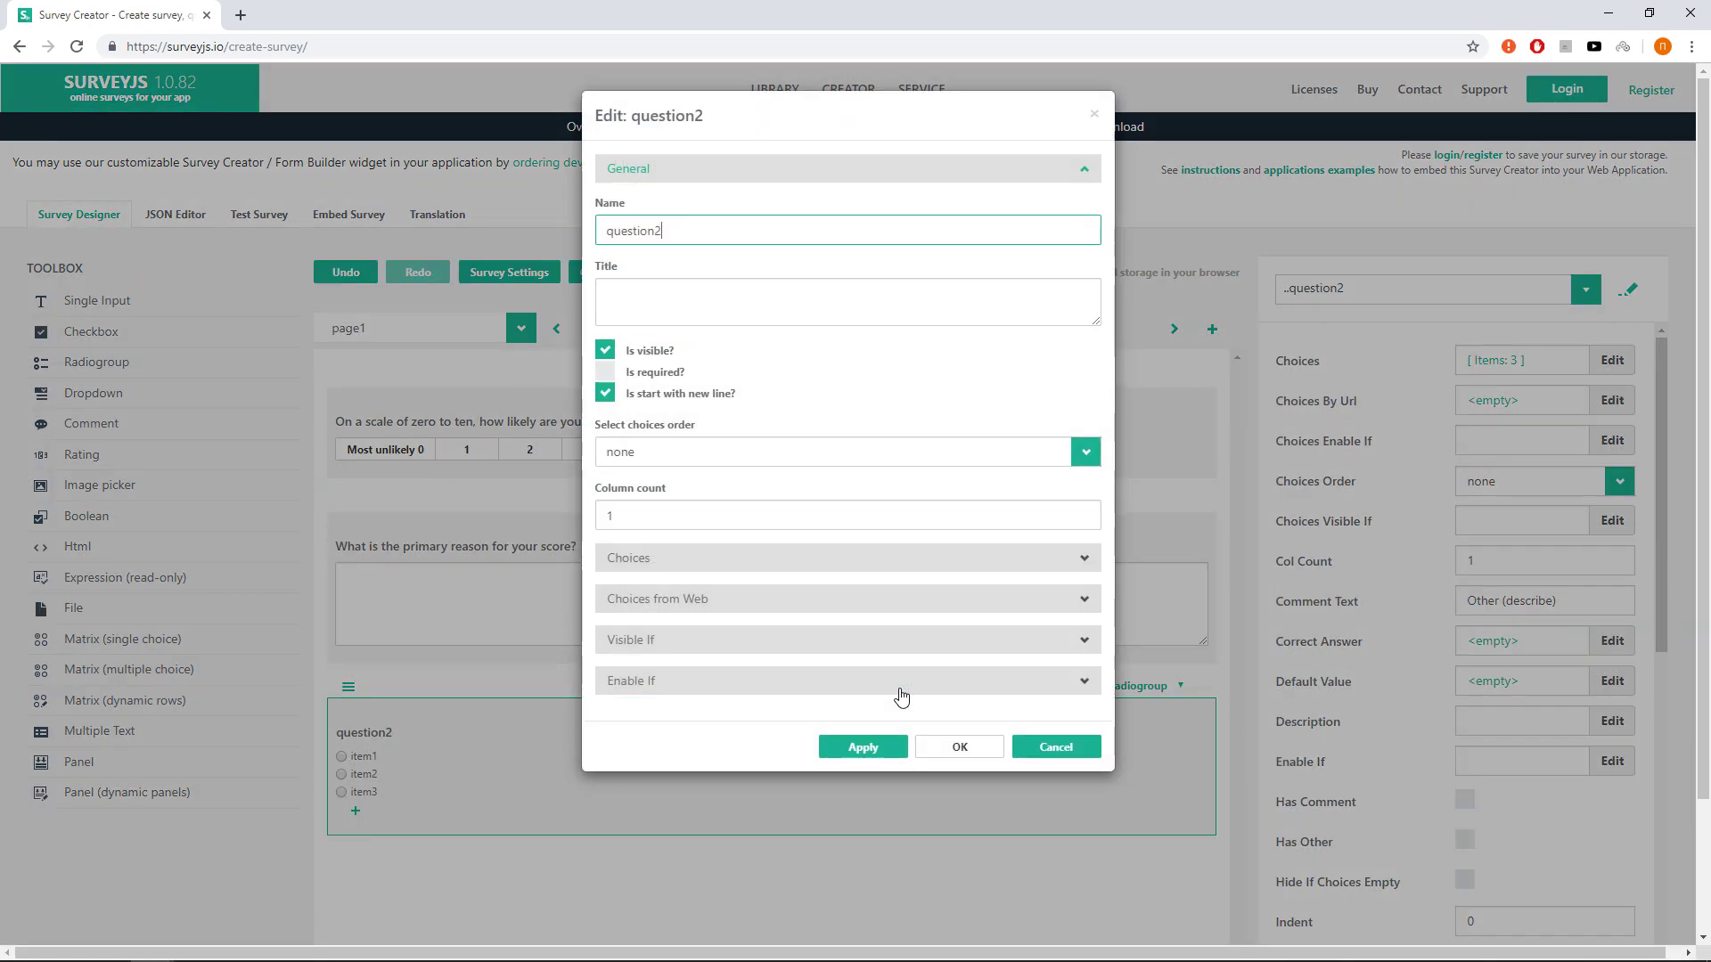
key(ctrl+a)
text(promoter_features)
key(Tab)
text(What features d)
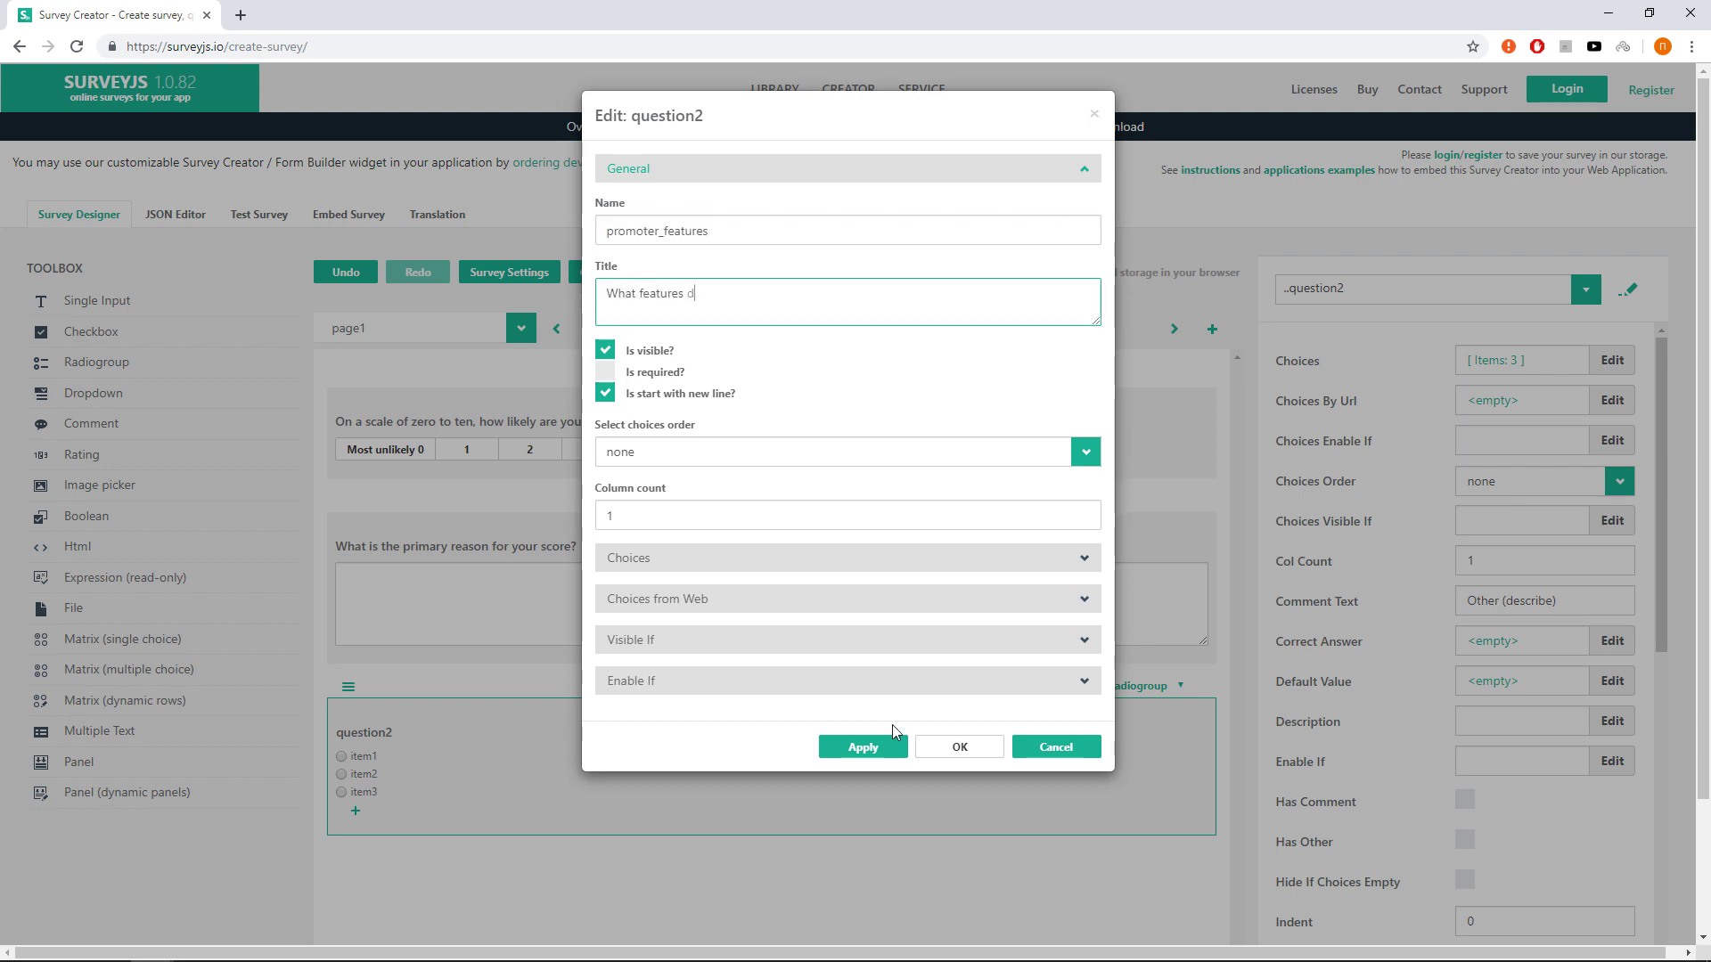
text(o you value the most?)
Make the question visible only when nps_score is greater than or equal to 9
click(813, 635)
click(706, 534)
click(677, 572)
click(771, 534)
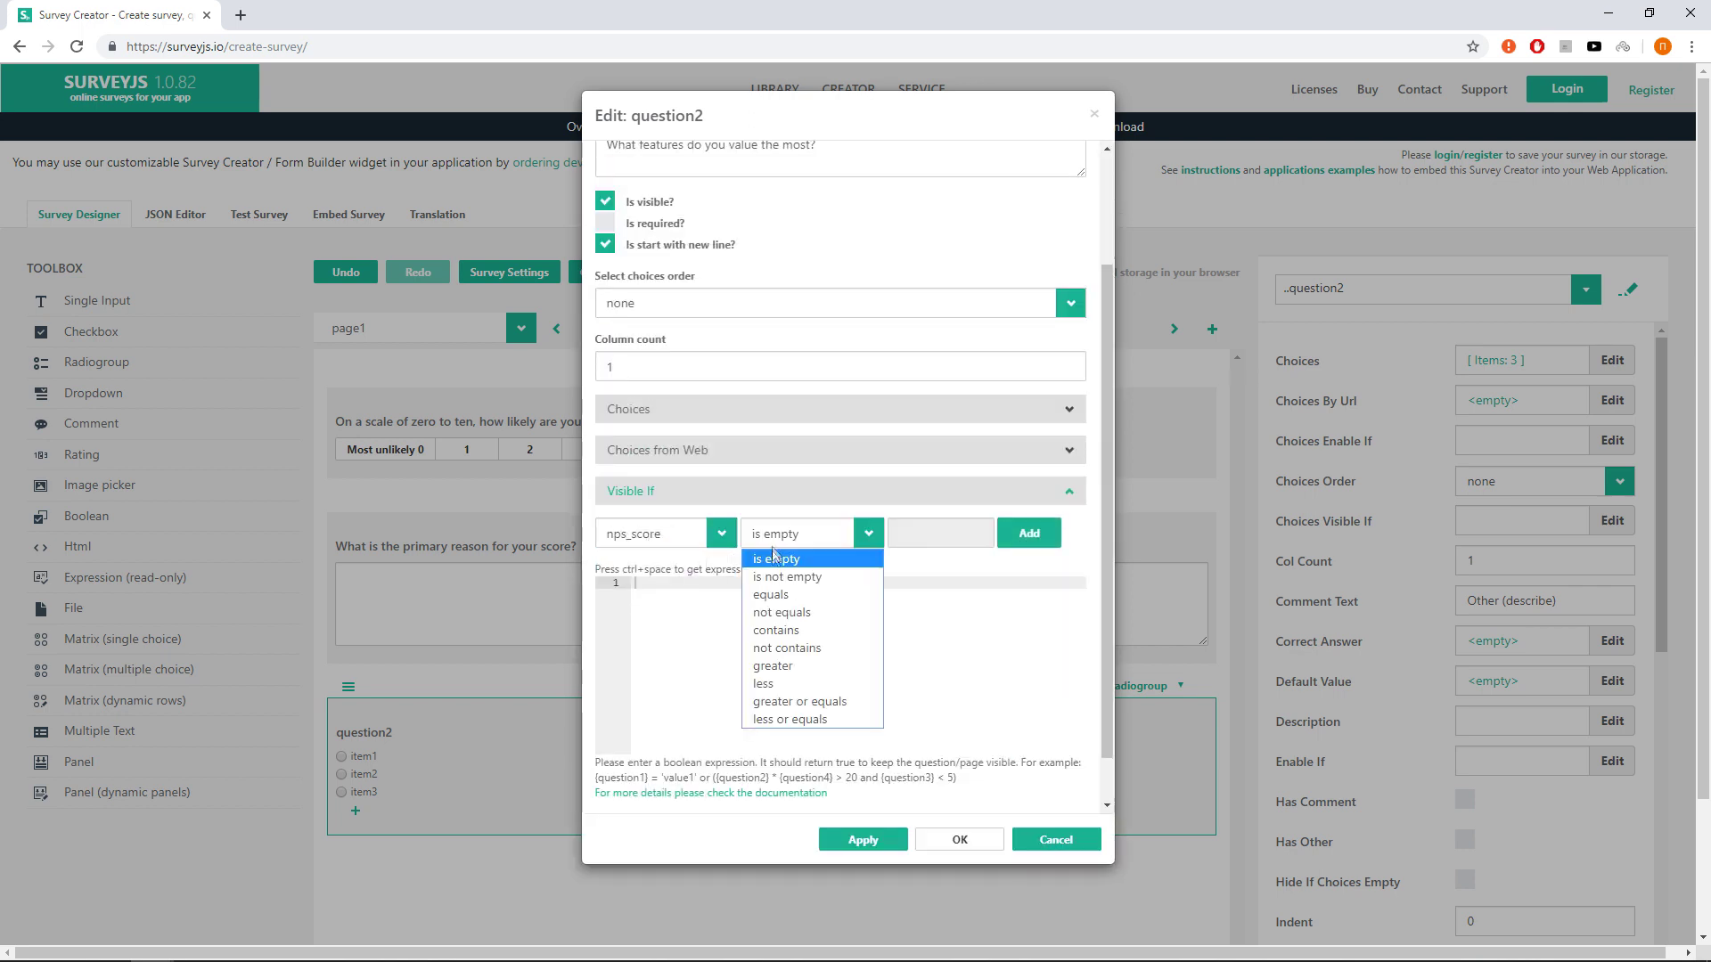
click(799, 701)
click(902, 532)
text(9)
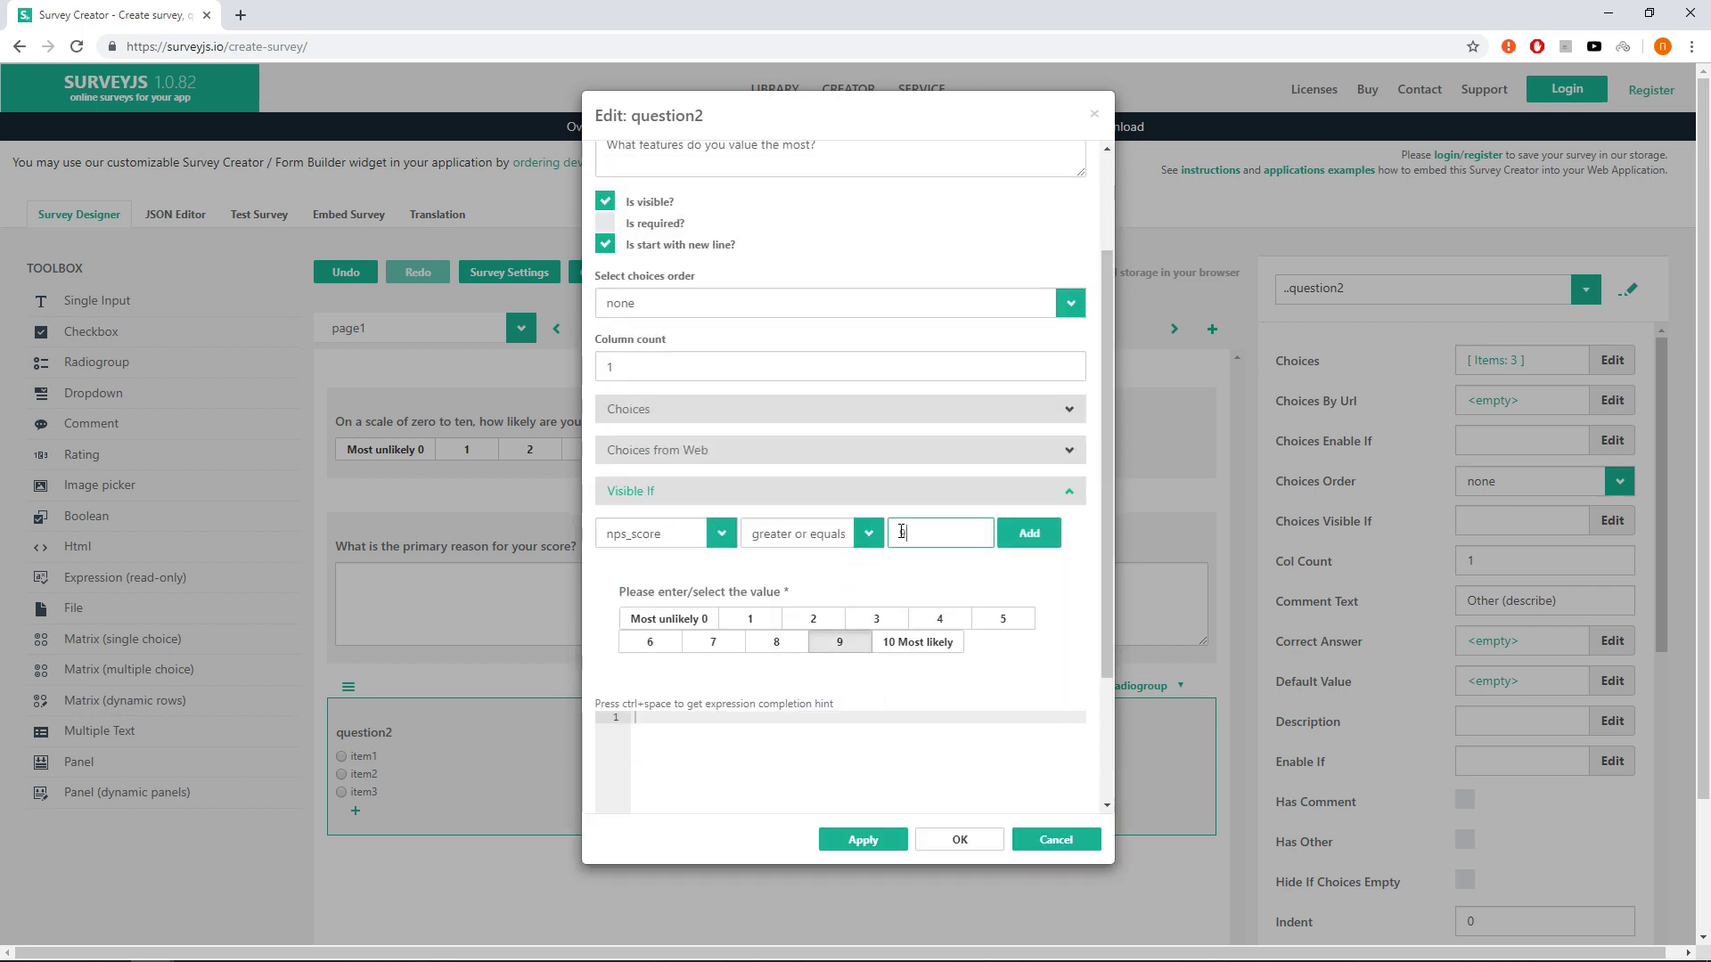
Set the choices to Performance, Stability, User interface and complete functionality
click(886, 407)
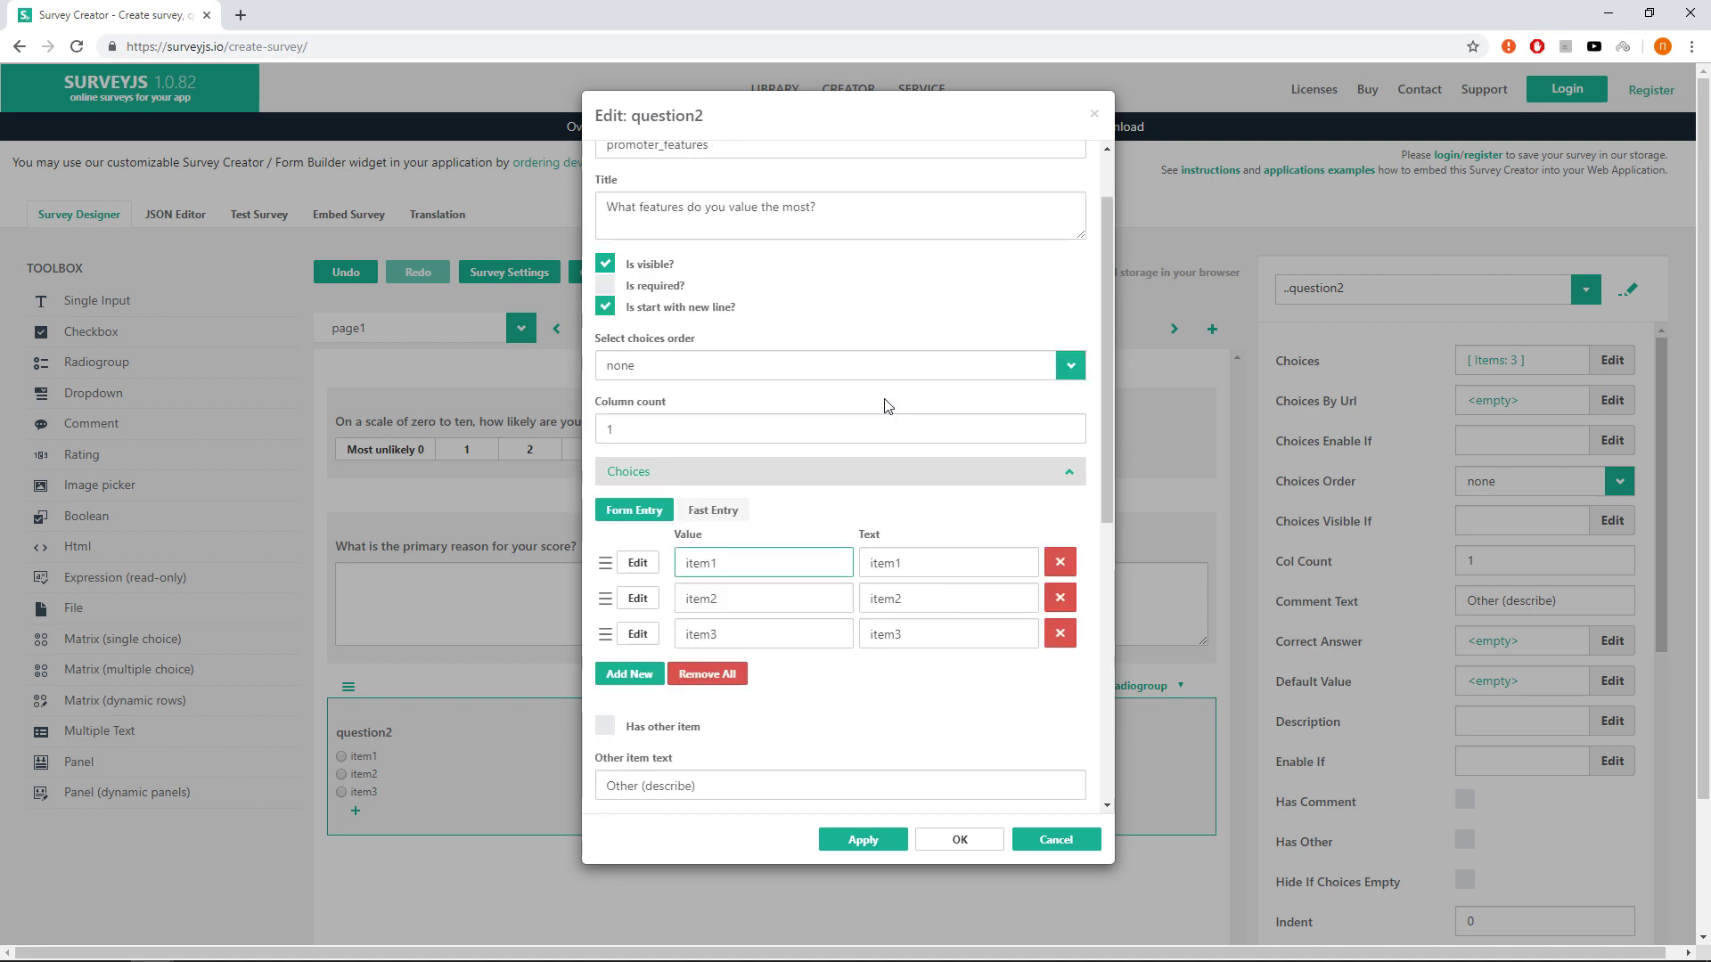
key(ctrl+a)
text(Performance)
double_click(786, 596)
text(Stability)
click(766, 636)
key(ctrl+a)
text(User interface)
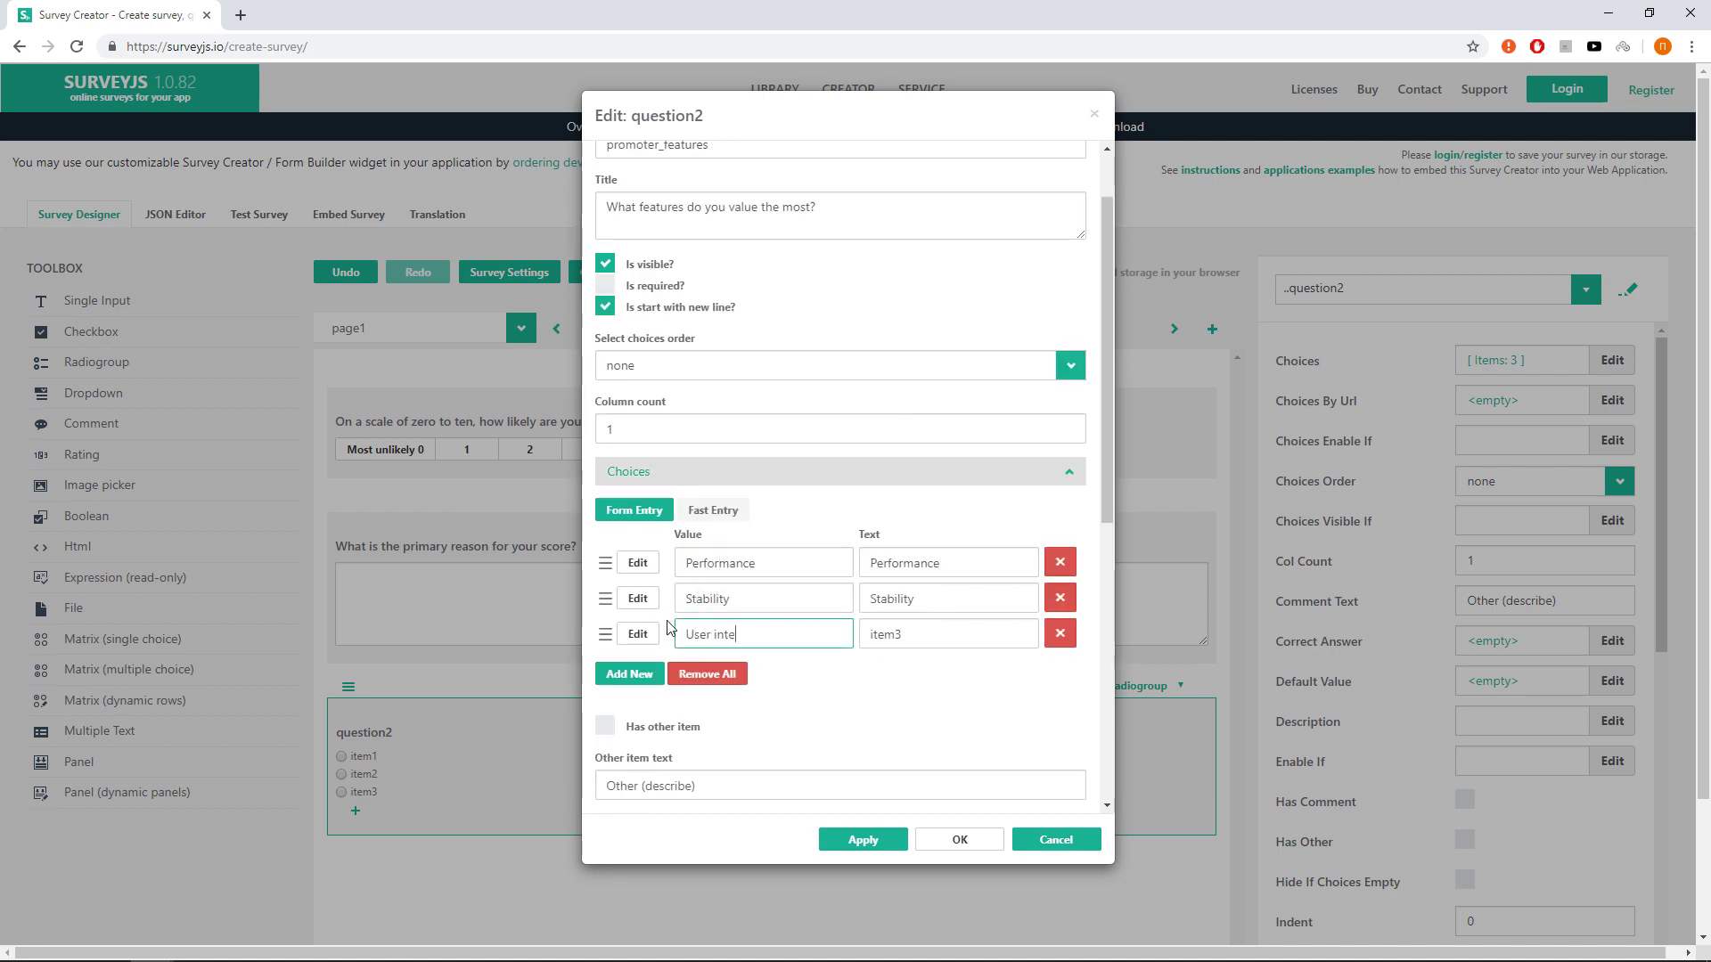
click(629, 673)
double_click(687, 669)
text(complete functionality)
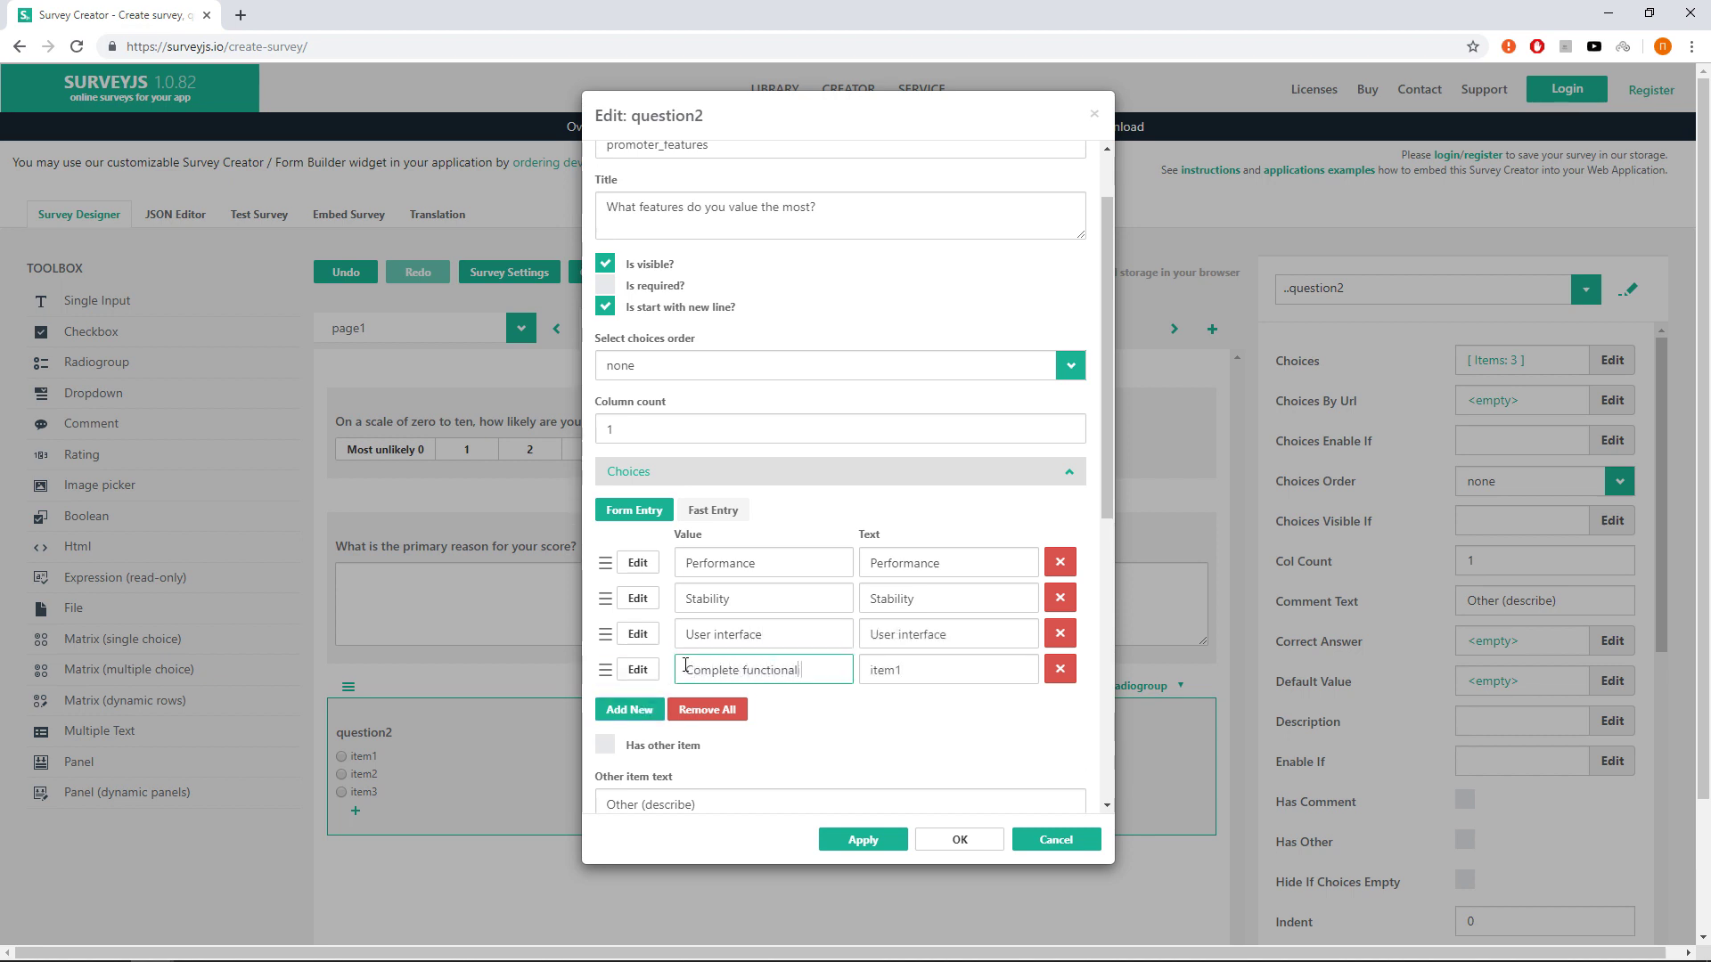
Lay out the choices in 2 columns and apply the question settings
click(613, 428)
double_click(610, 429)
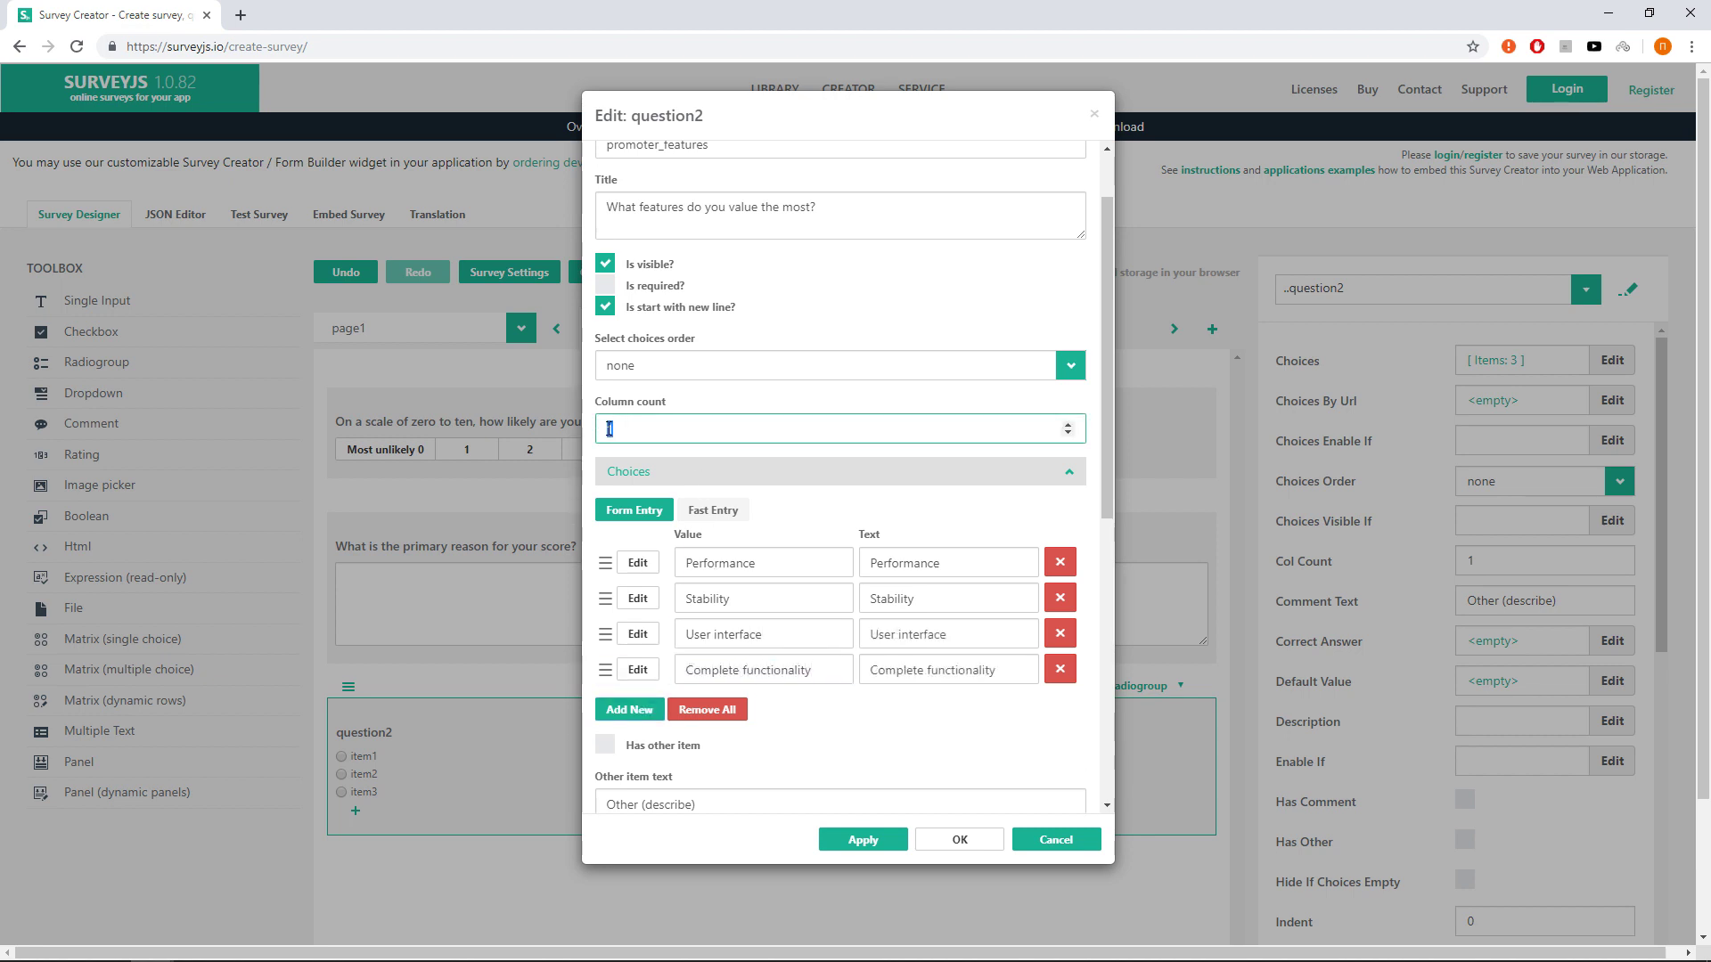
text(2)
click(960, 840)
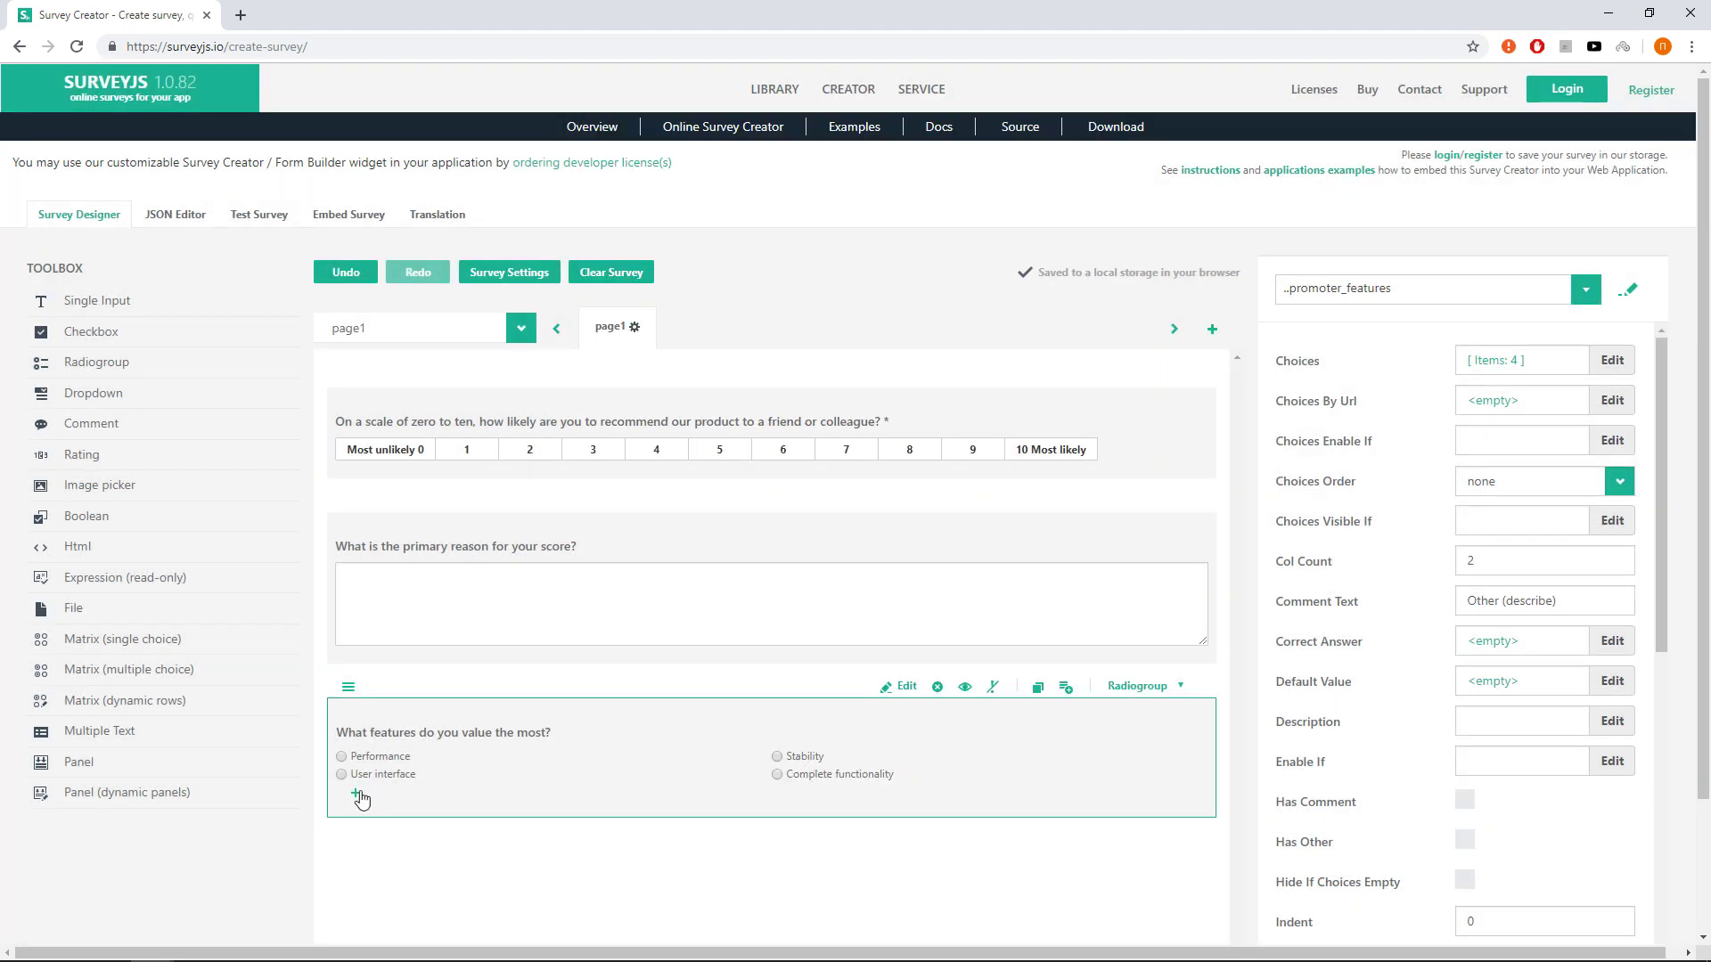
click(357, 794)
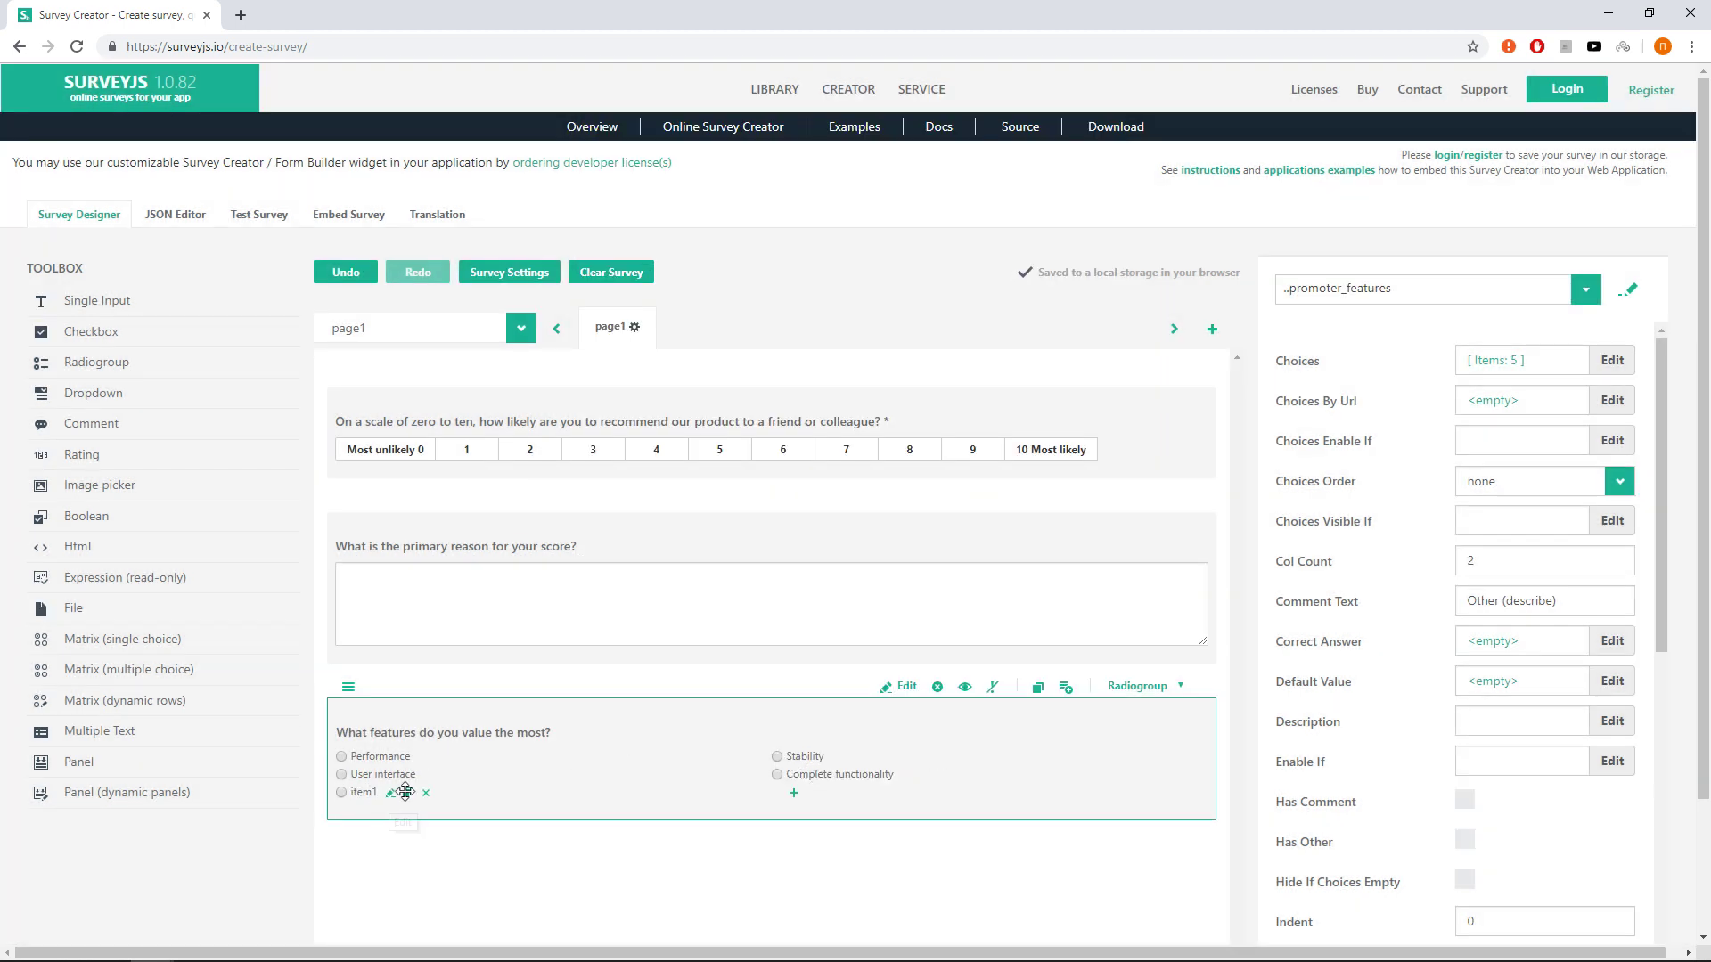
drag(406, 792, 409, 758)
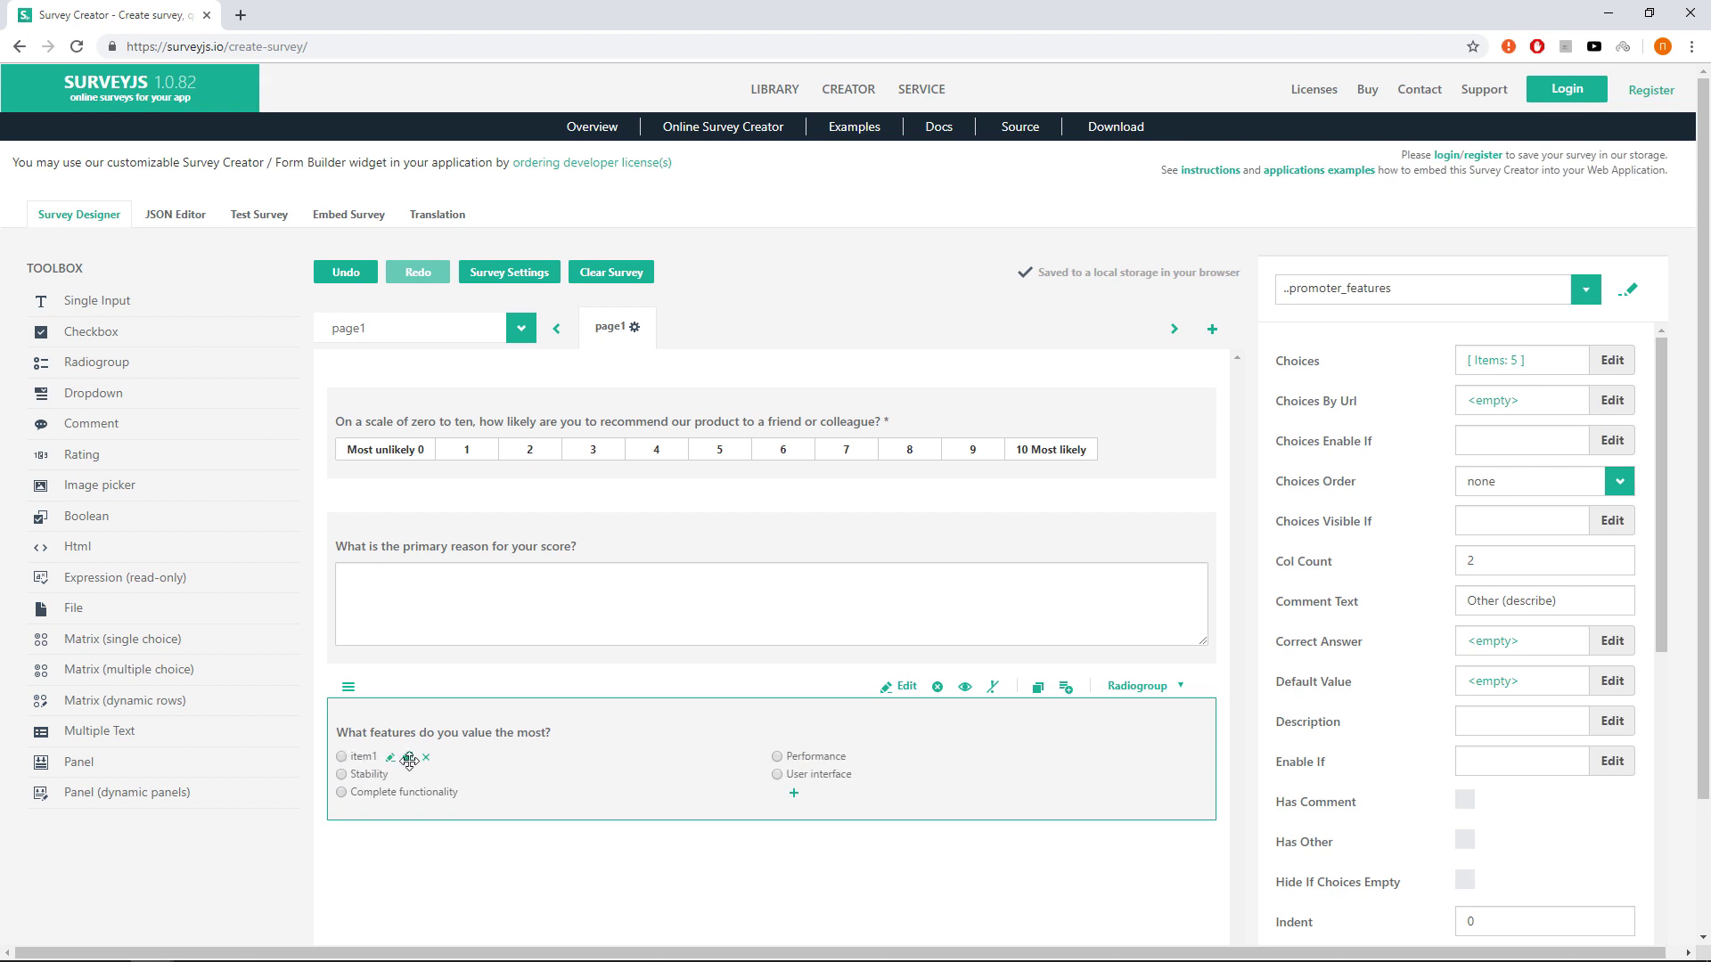
click(426, 757)
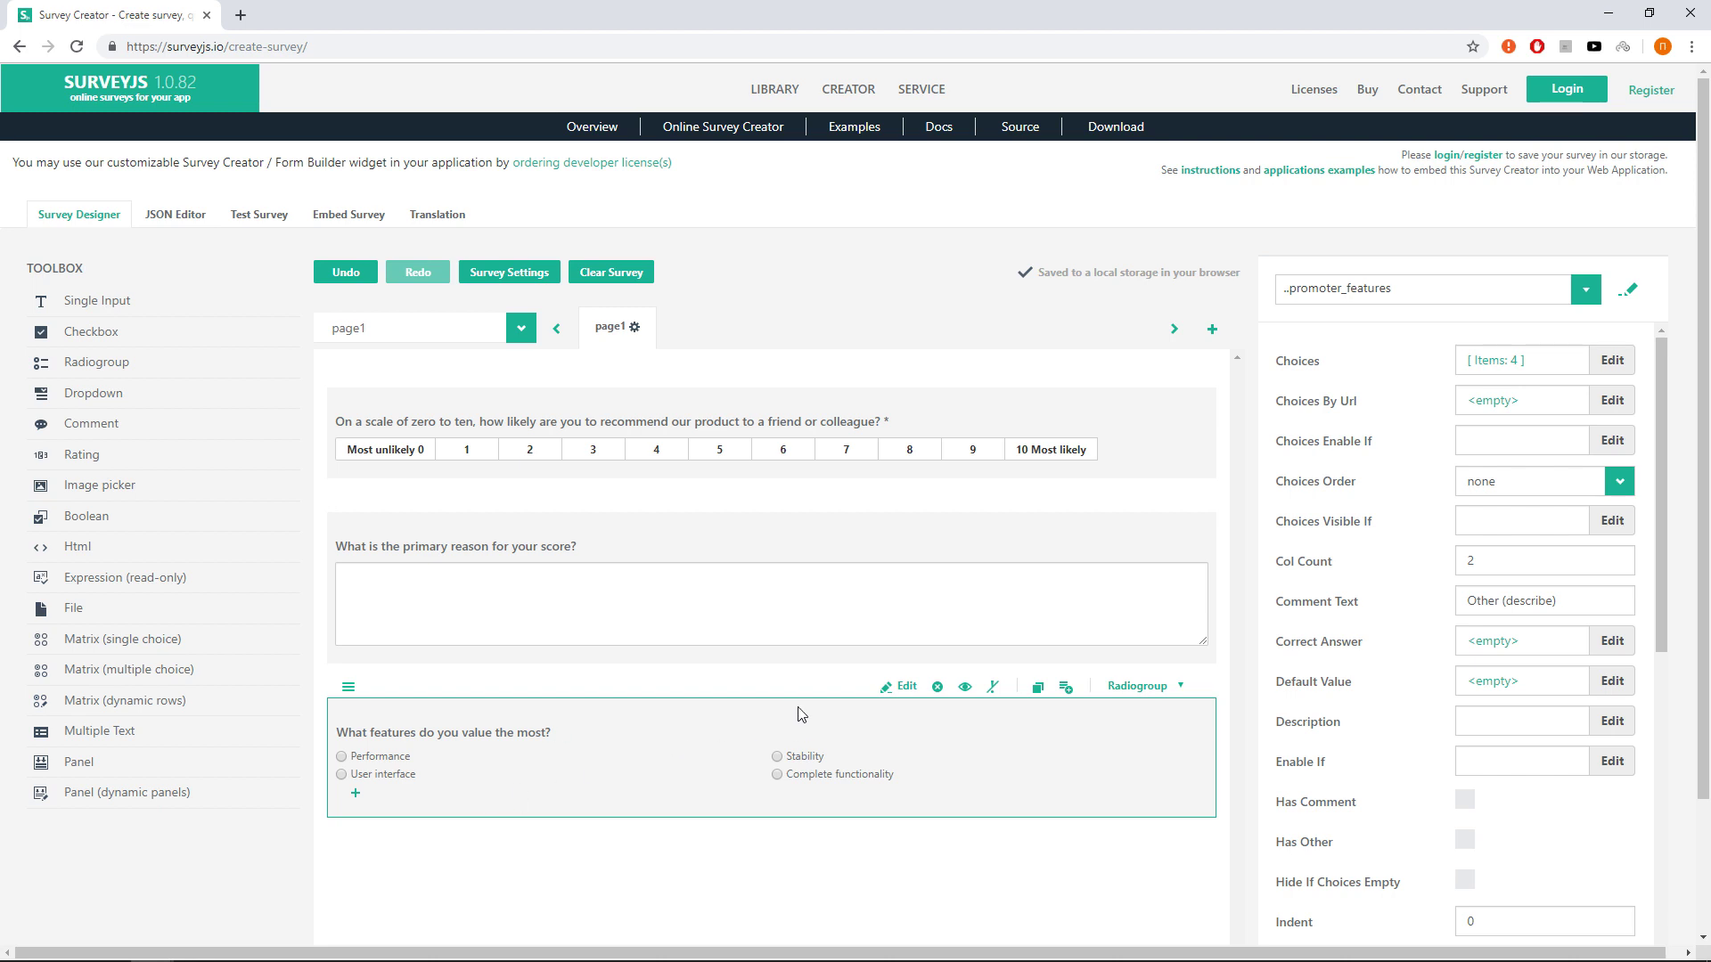
Add an other choice labelled 'Other feature:' to promoter_features
click(902, 687)
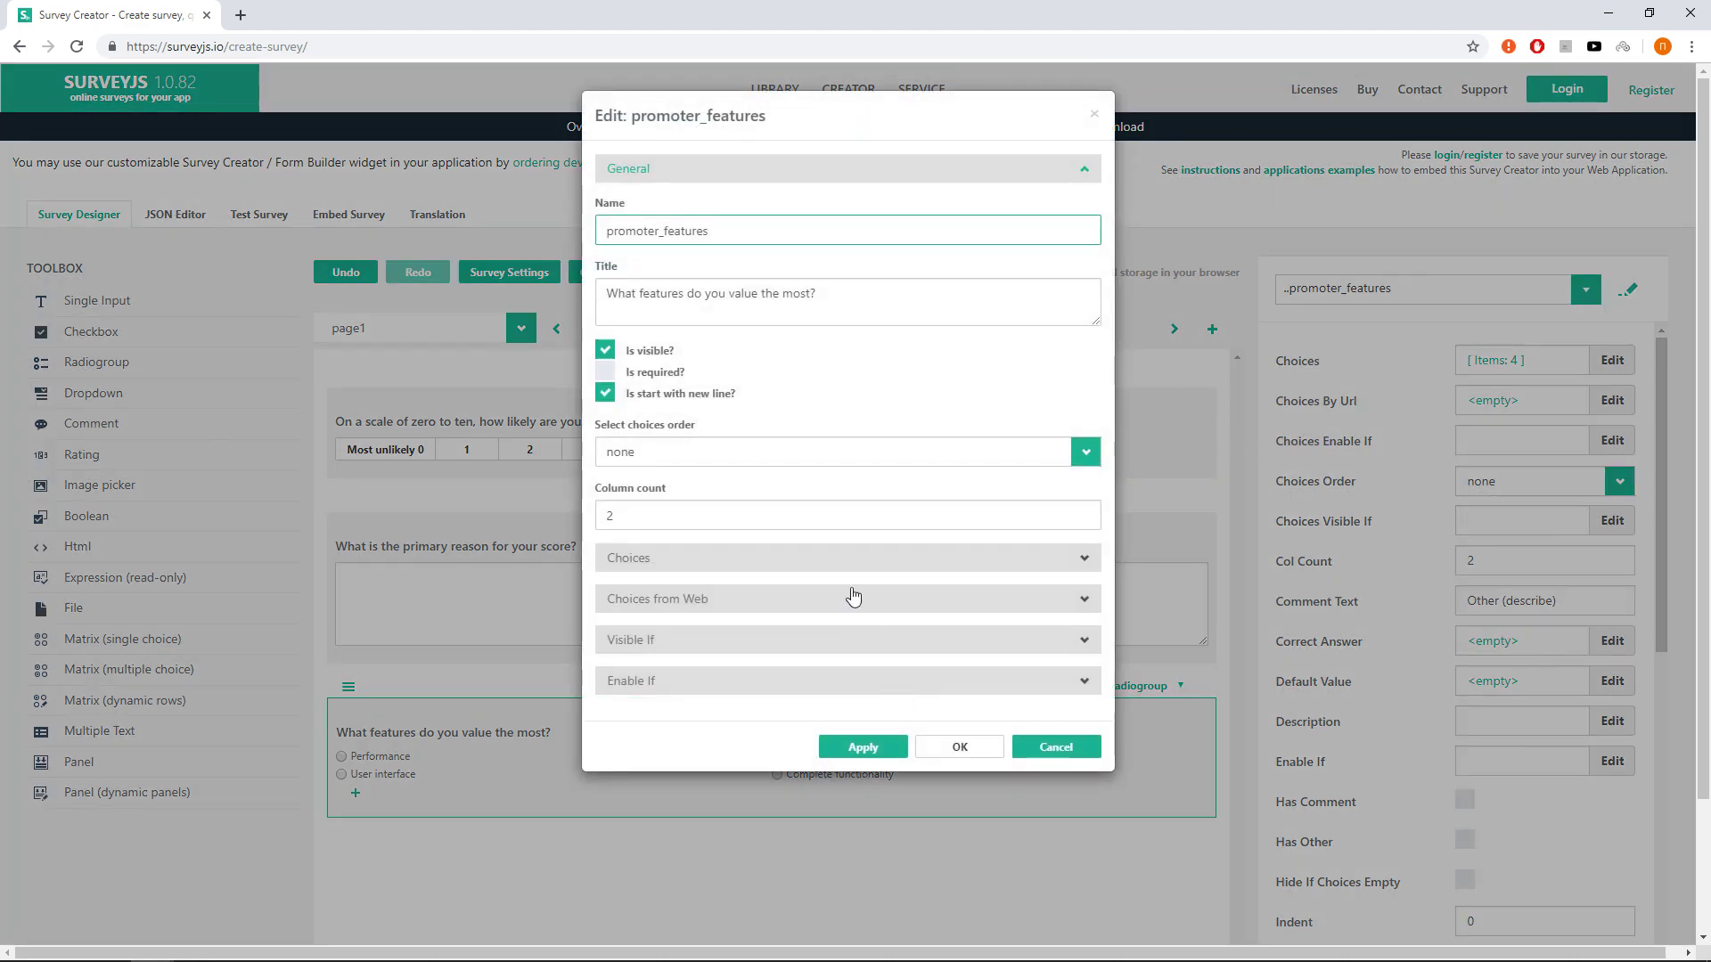
click(838, 559)
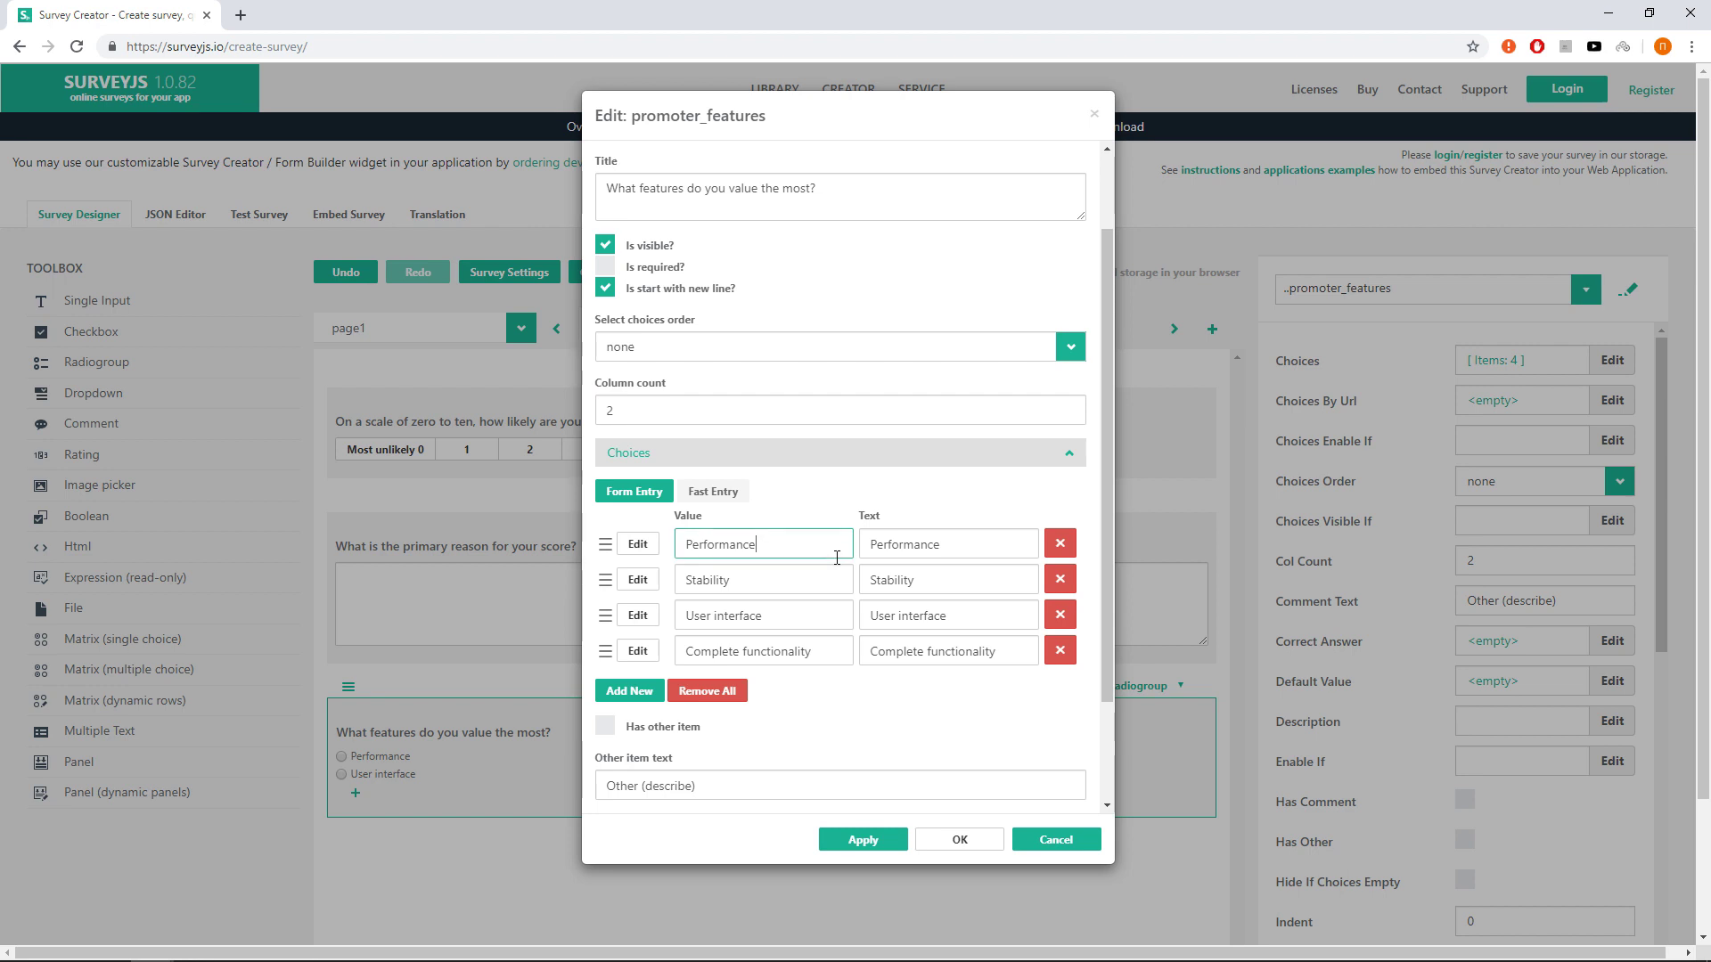
click(604, 729)
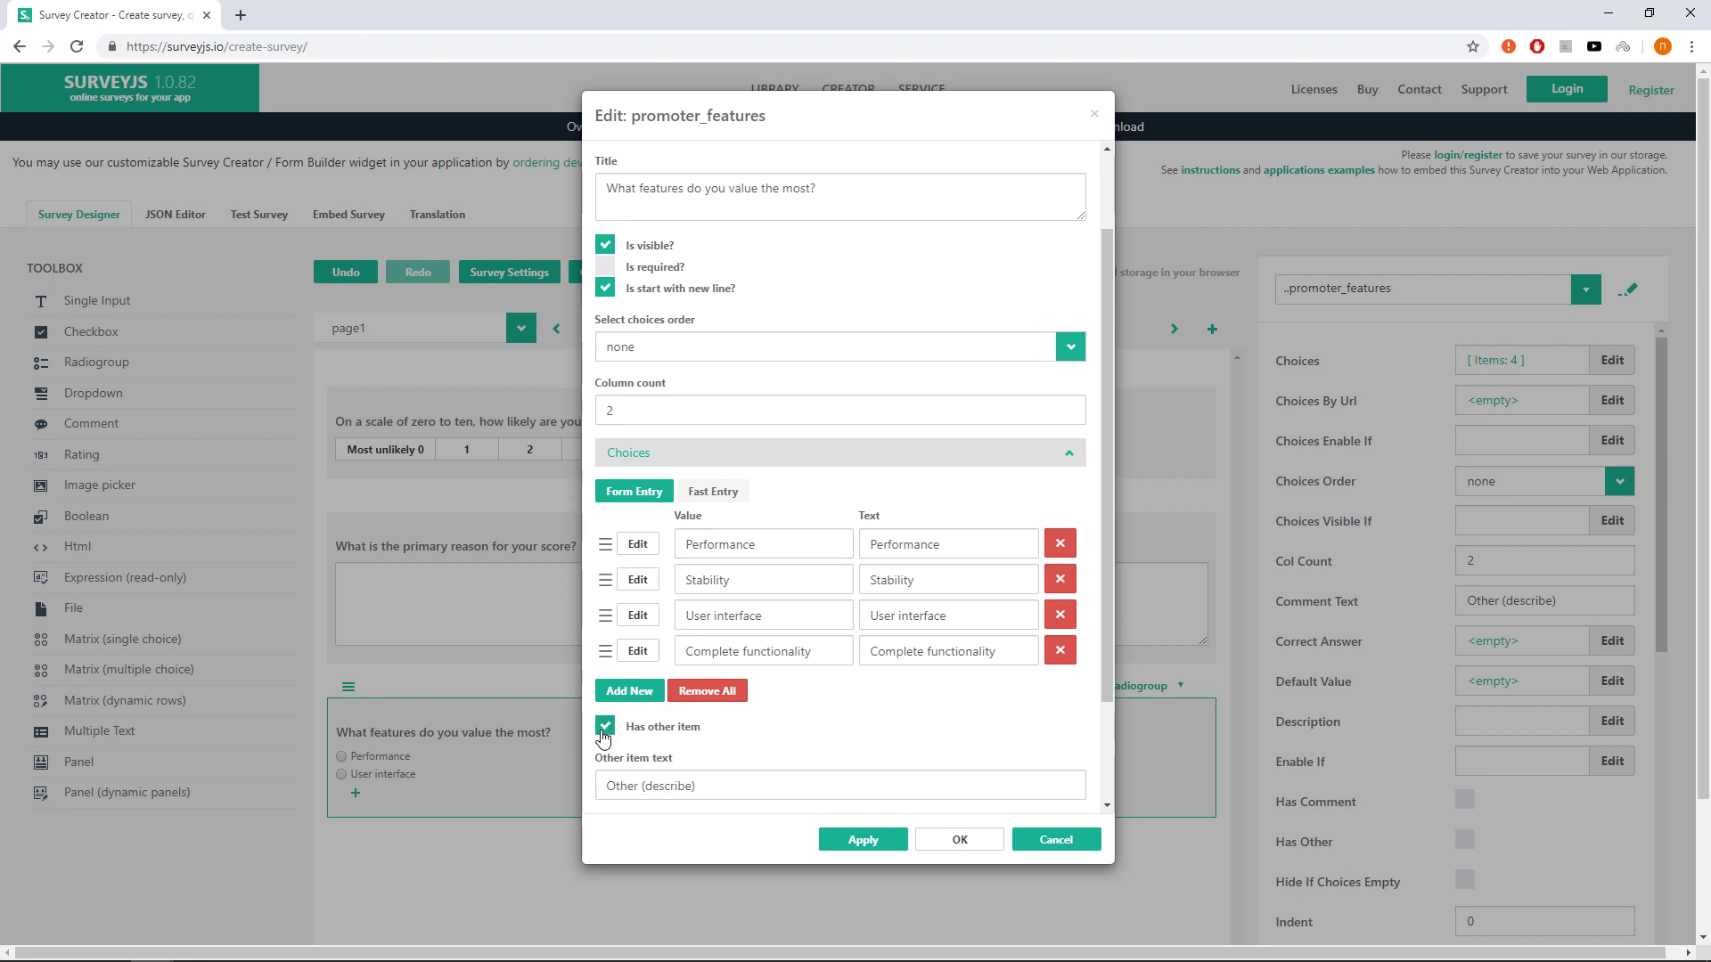
scroll(605, 731, down, 2)
drag(699, 648, 597, 648)
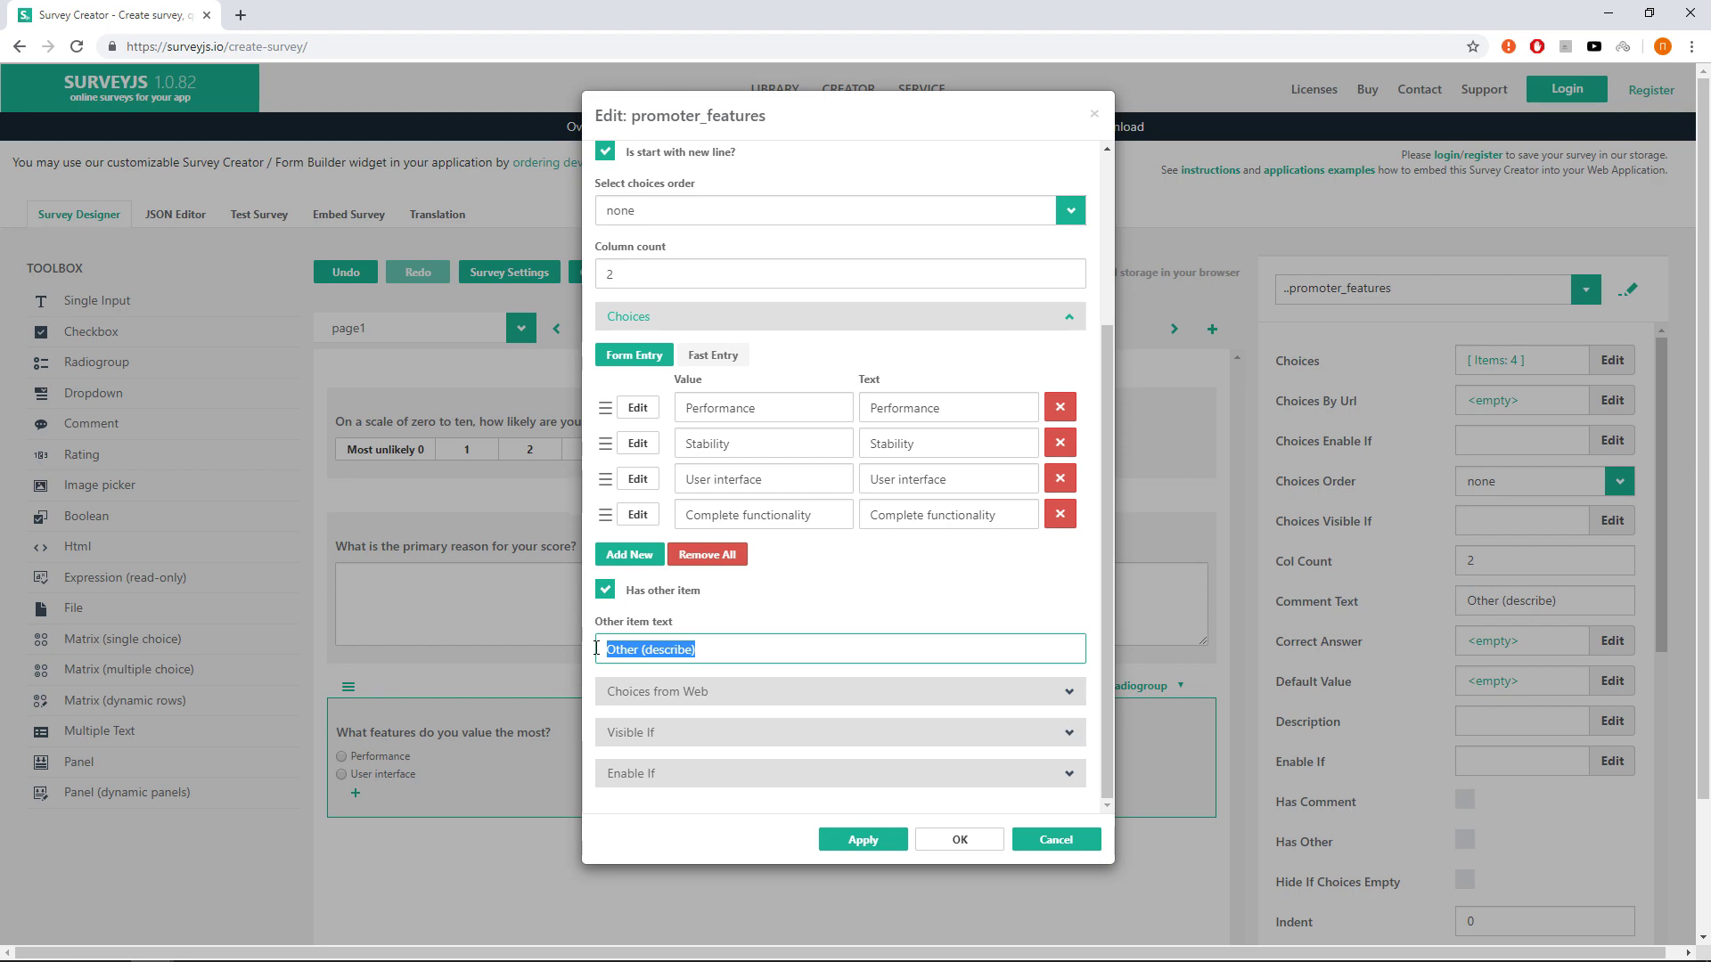
text(Other feature:)
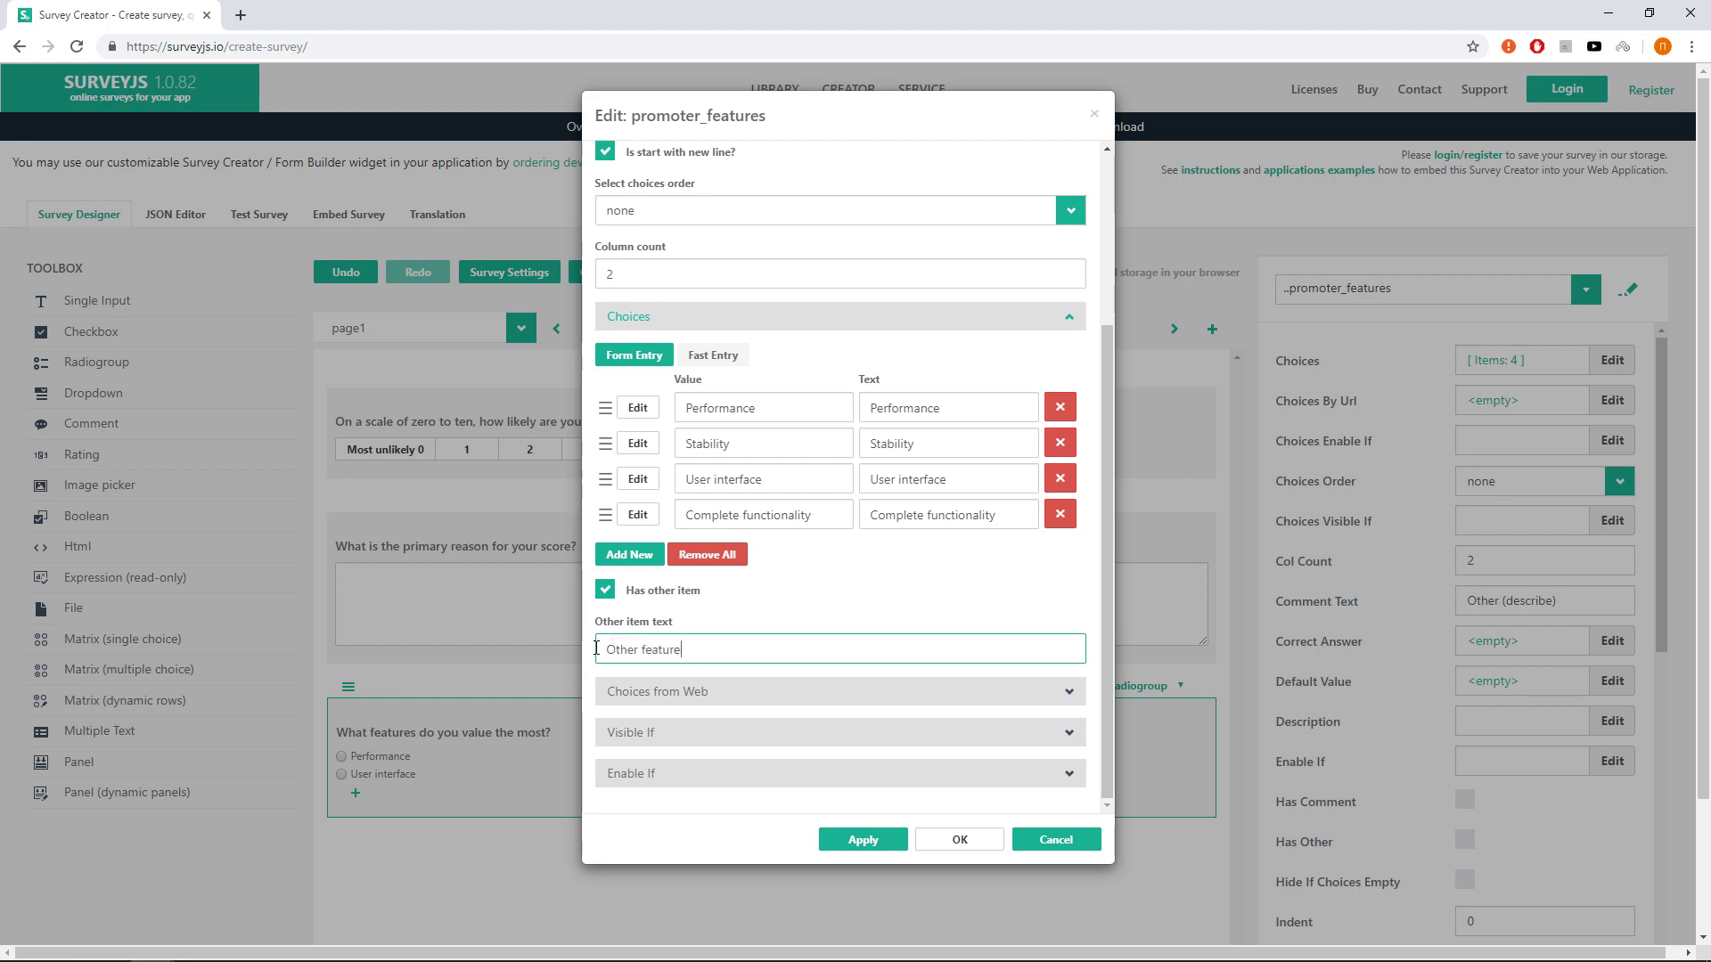
click(958, 840)
Mark promoter_features as required
scroll(1466, 695, down, 3)
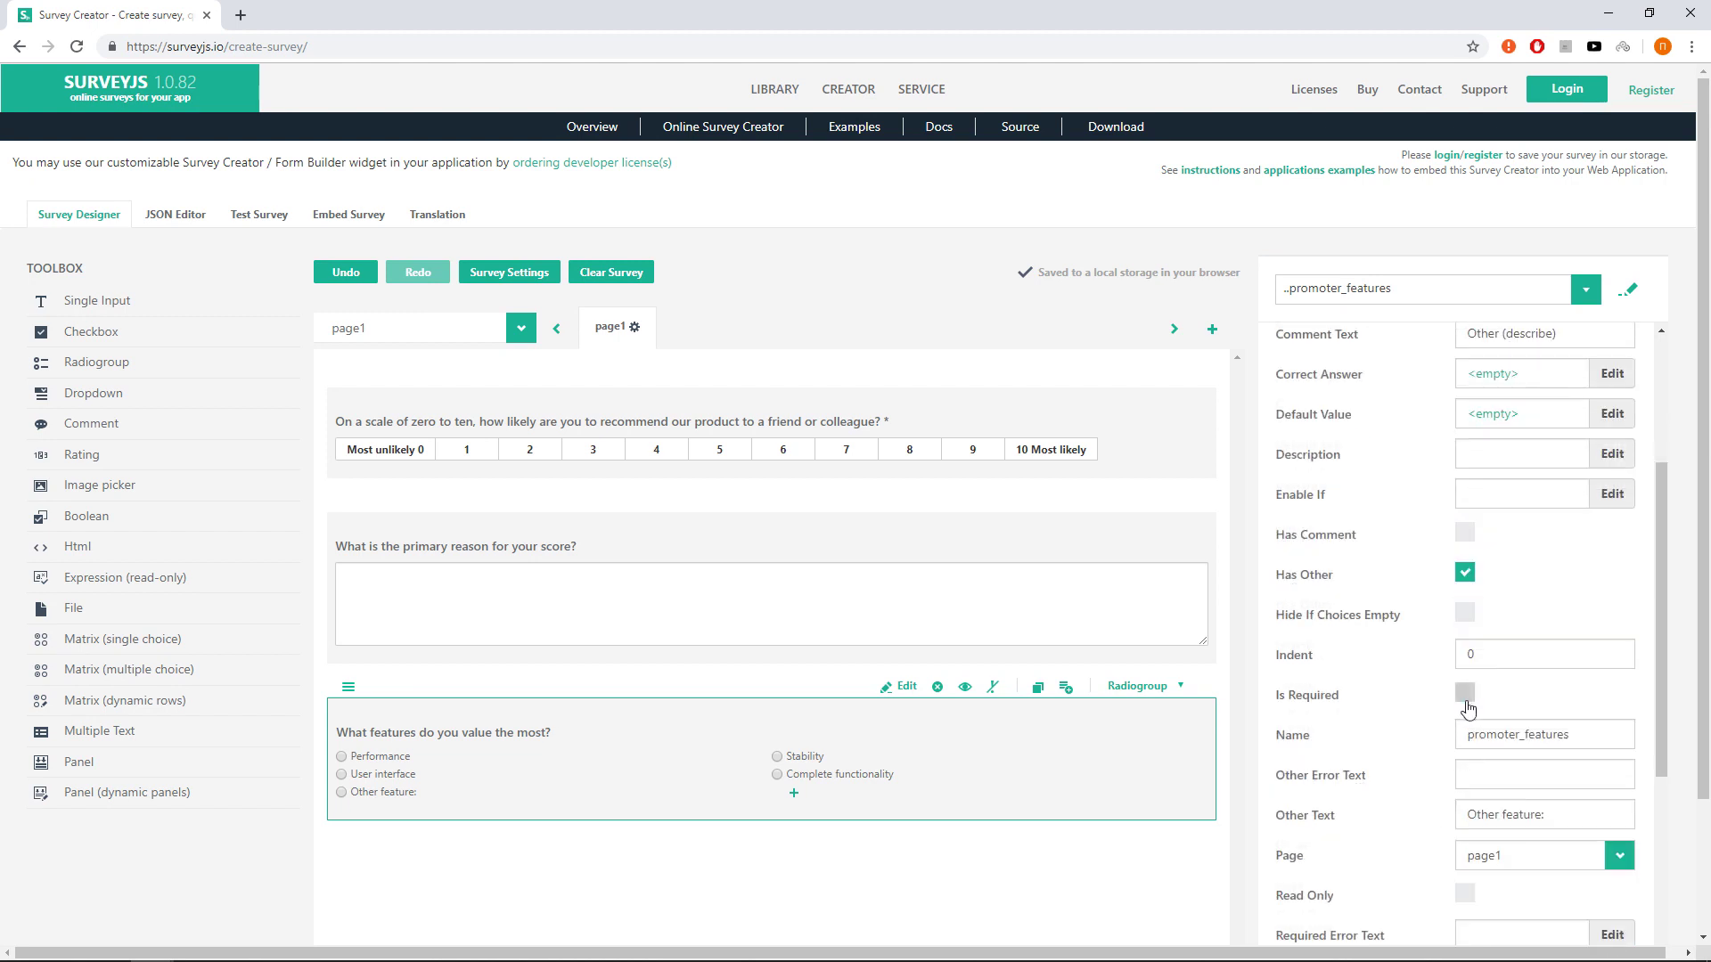
click(1465, 693)
click(1102, 532)
Rename the comment question to passive_experience, titled 'How can we impove your experience?'
click(902, 502)
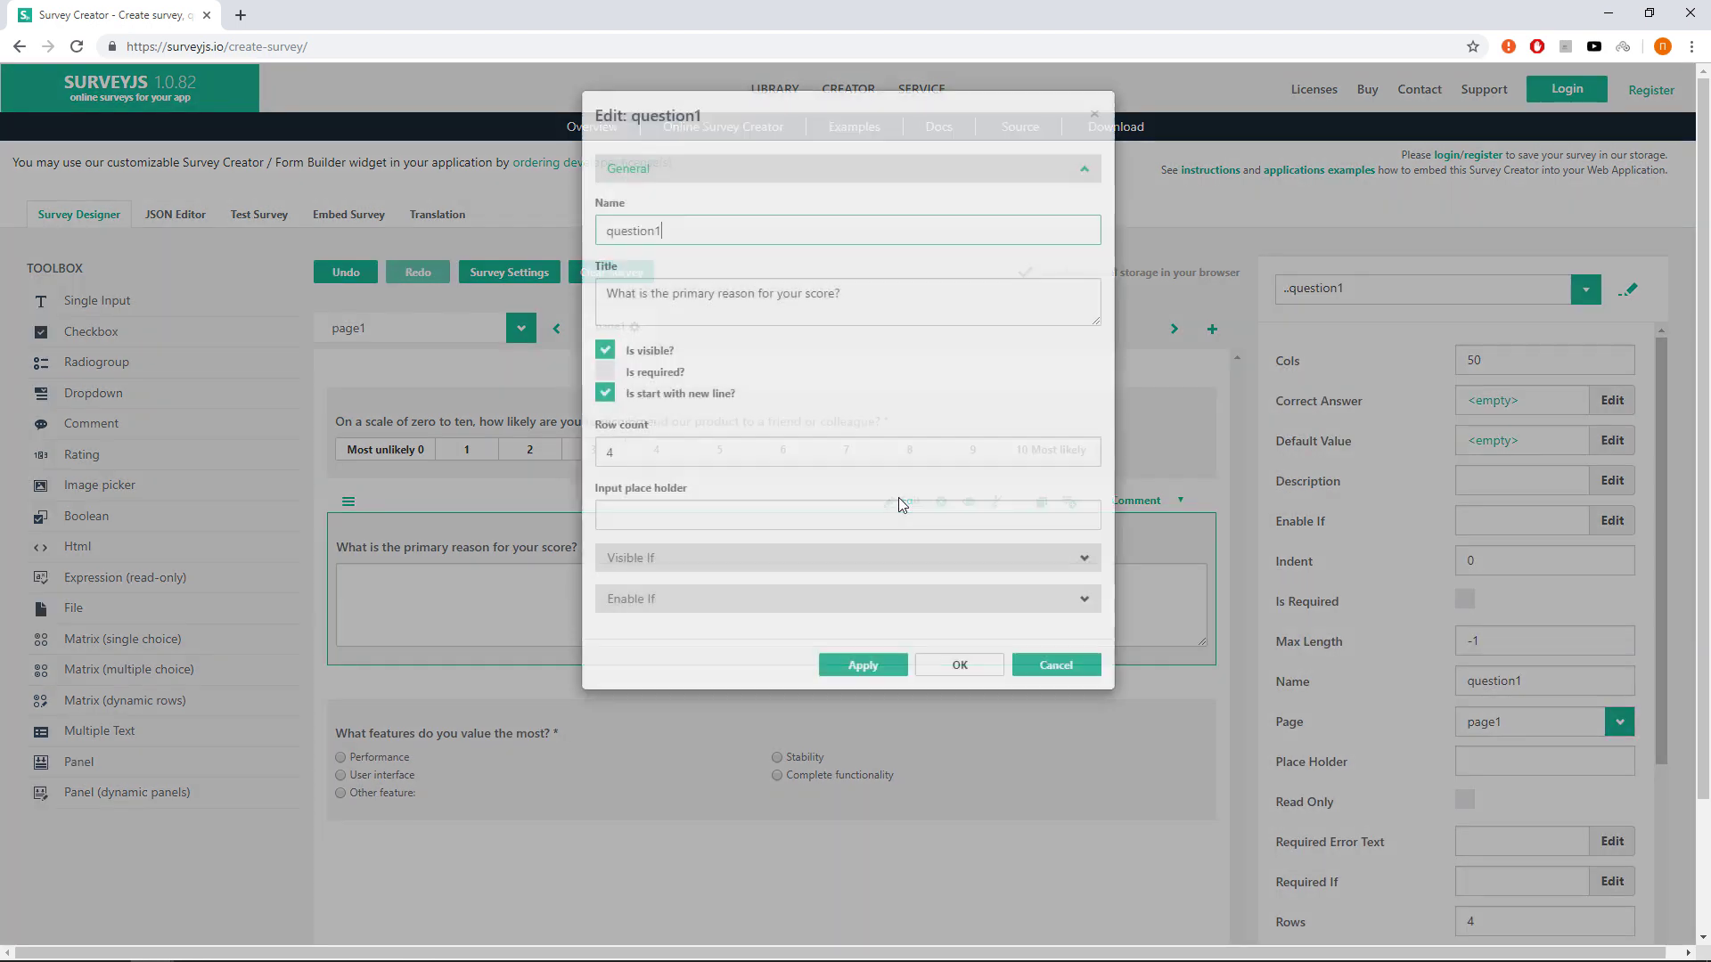
text(pass)
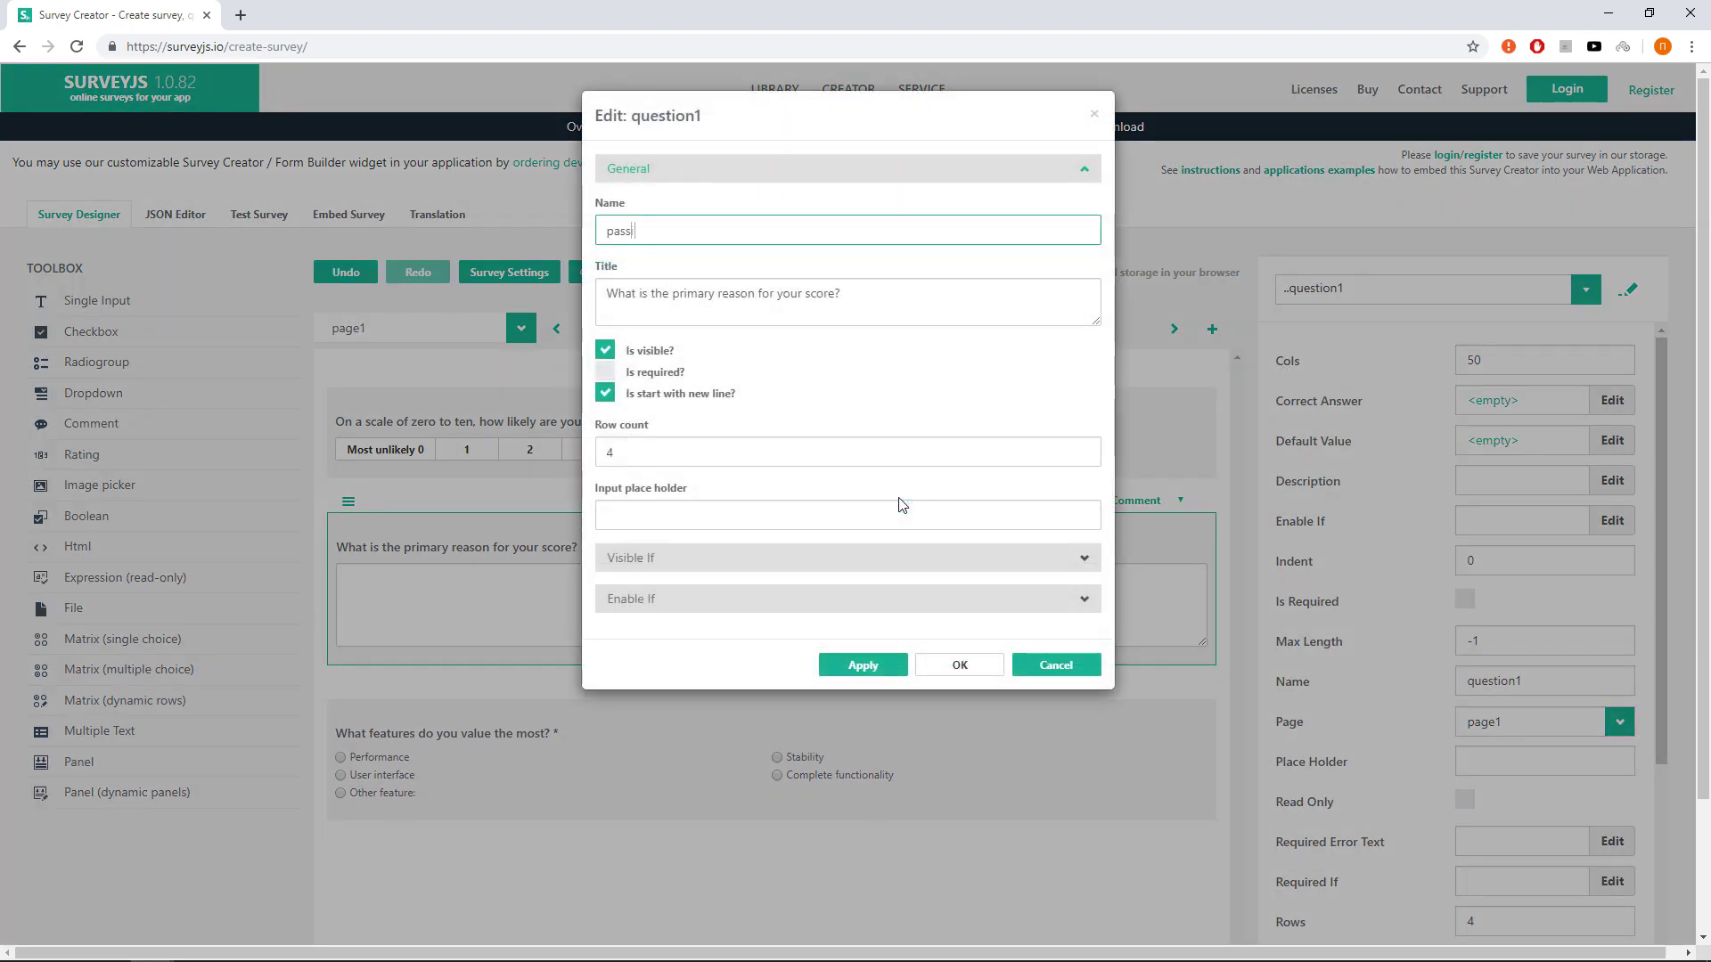
text(ive_experience)
key(Tab)
text(How )
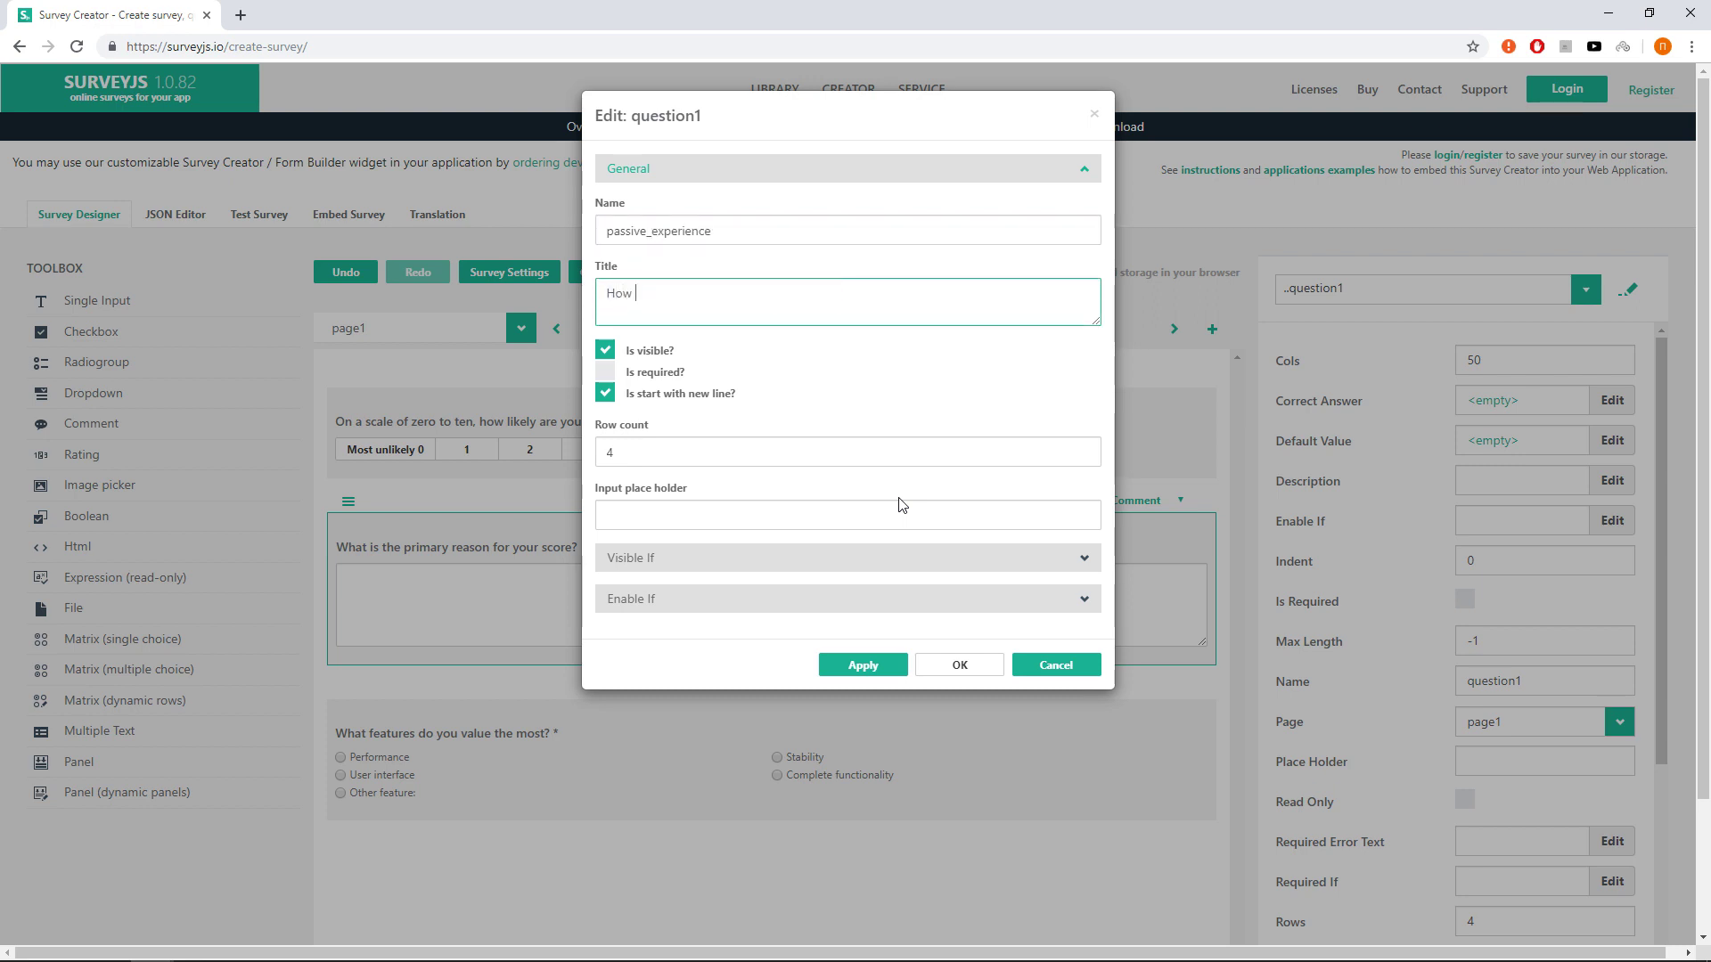
text(can we impove your experience?)
Set its Visible If to {nps_score} > 6 and {nps_score} < 9, then confirm
click(879, 560)
double_click(733, 584)
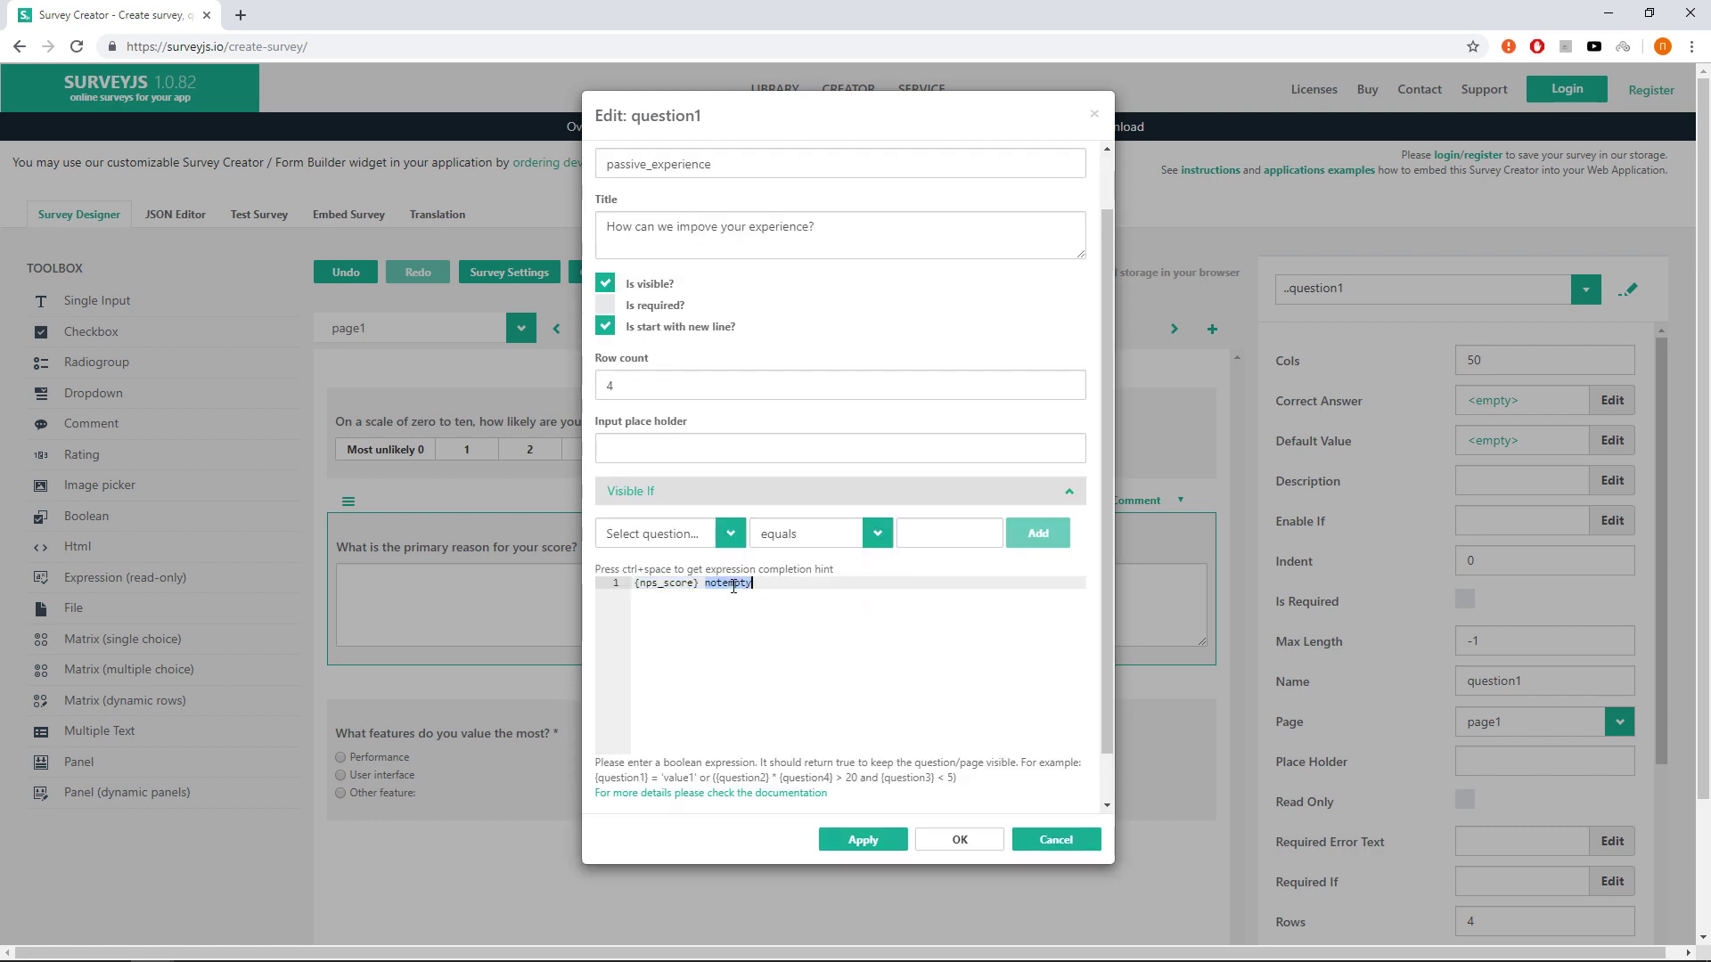
text(> 6)
click(692, 543)
click(674, 577)
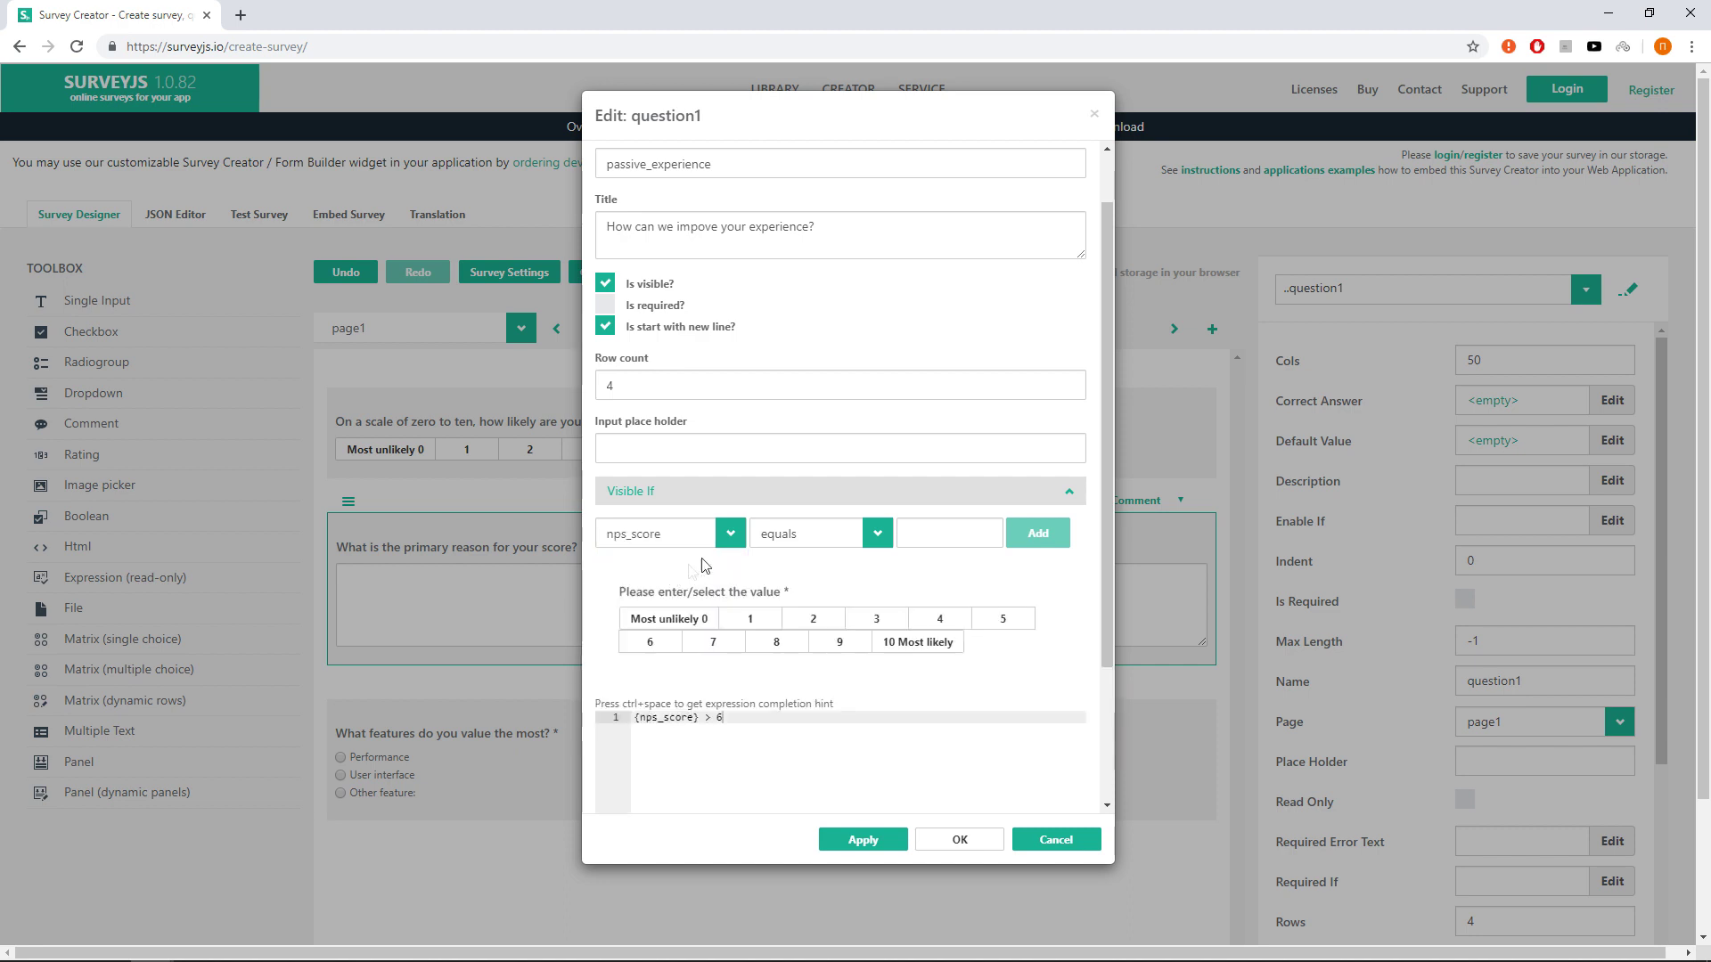
click(768, 540)
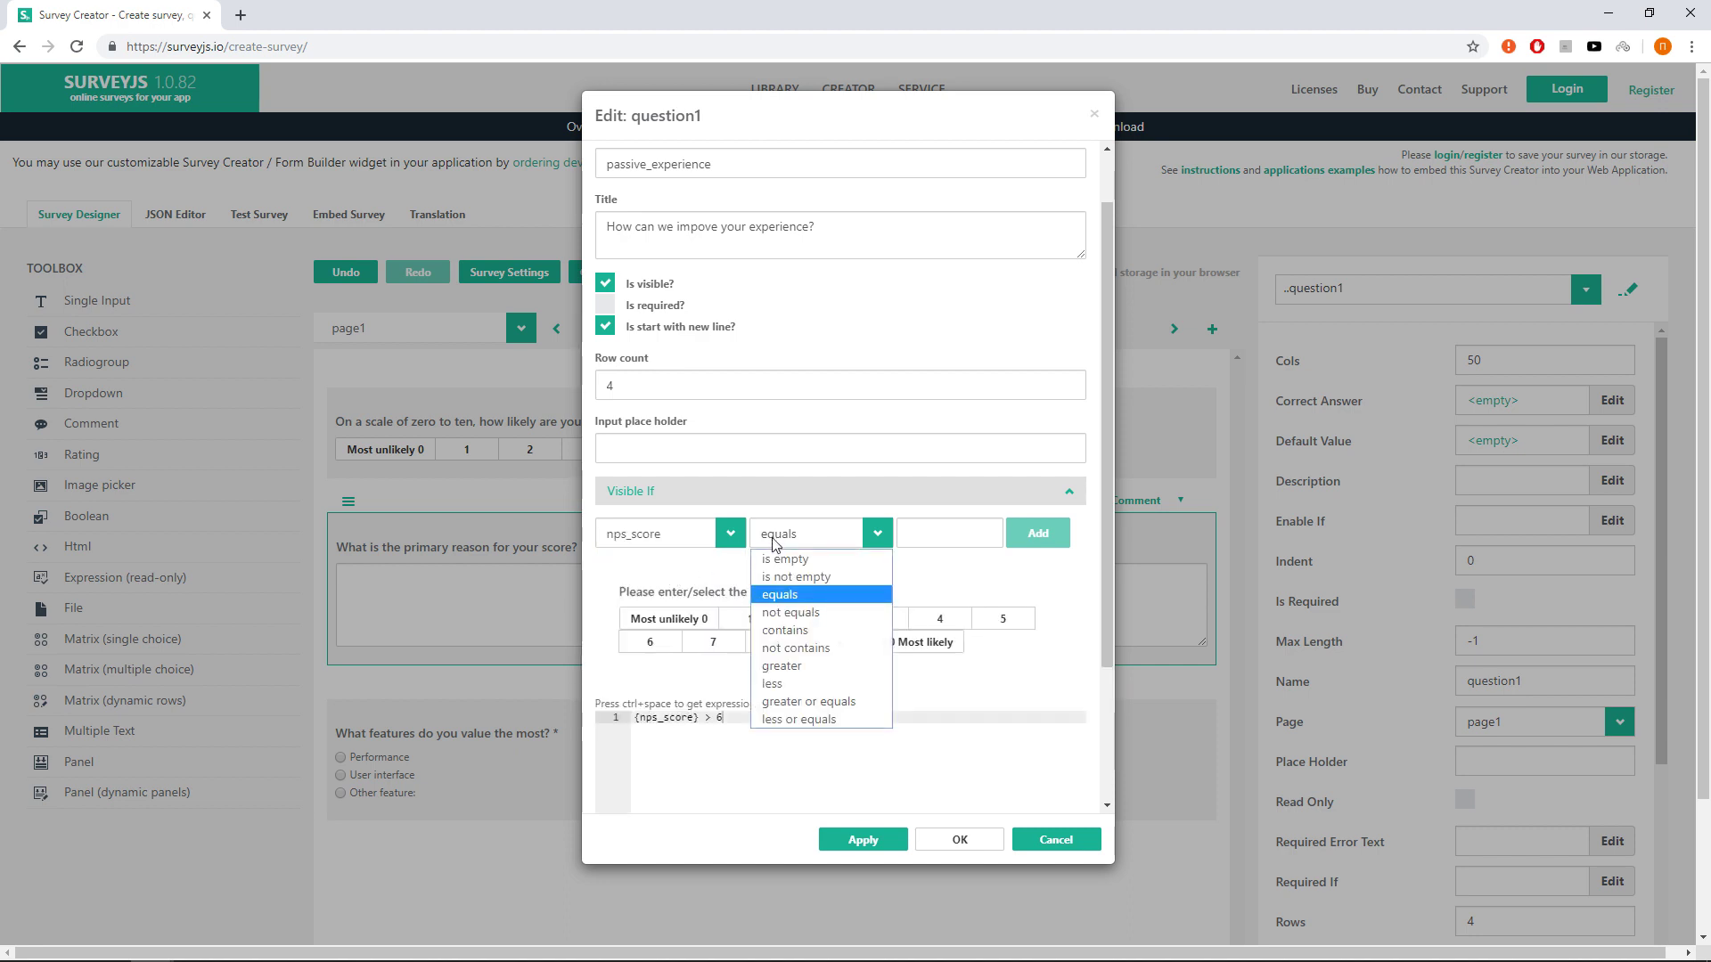
click(772, 683)
click(853, 653)
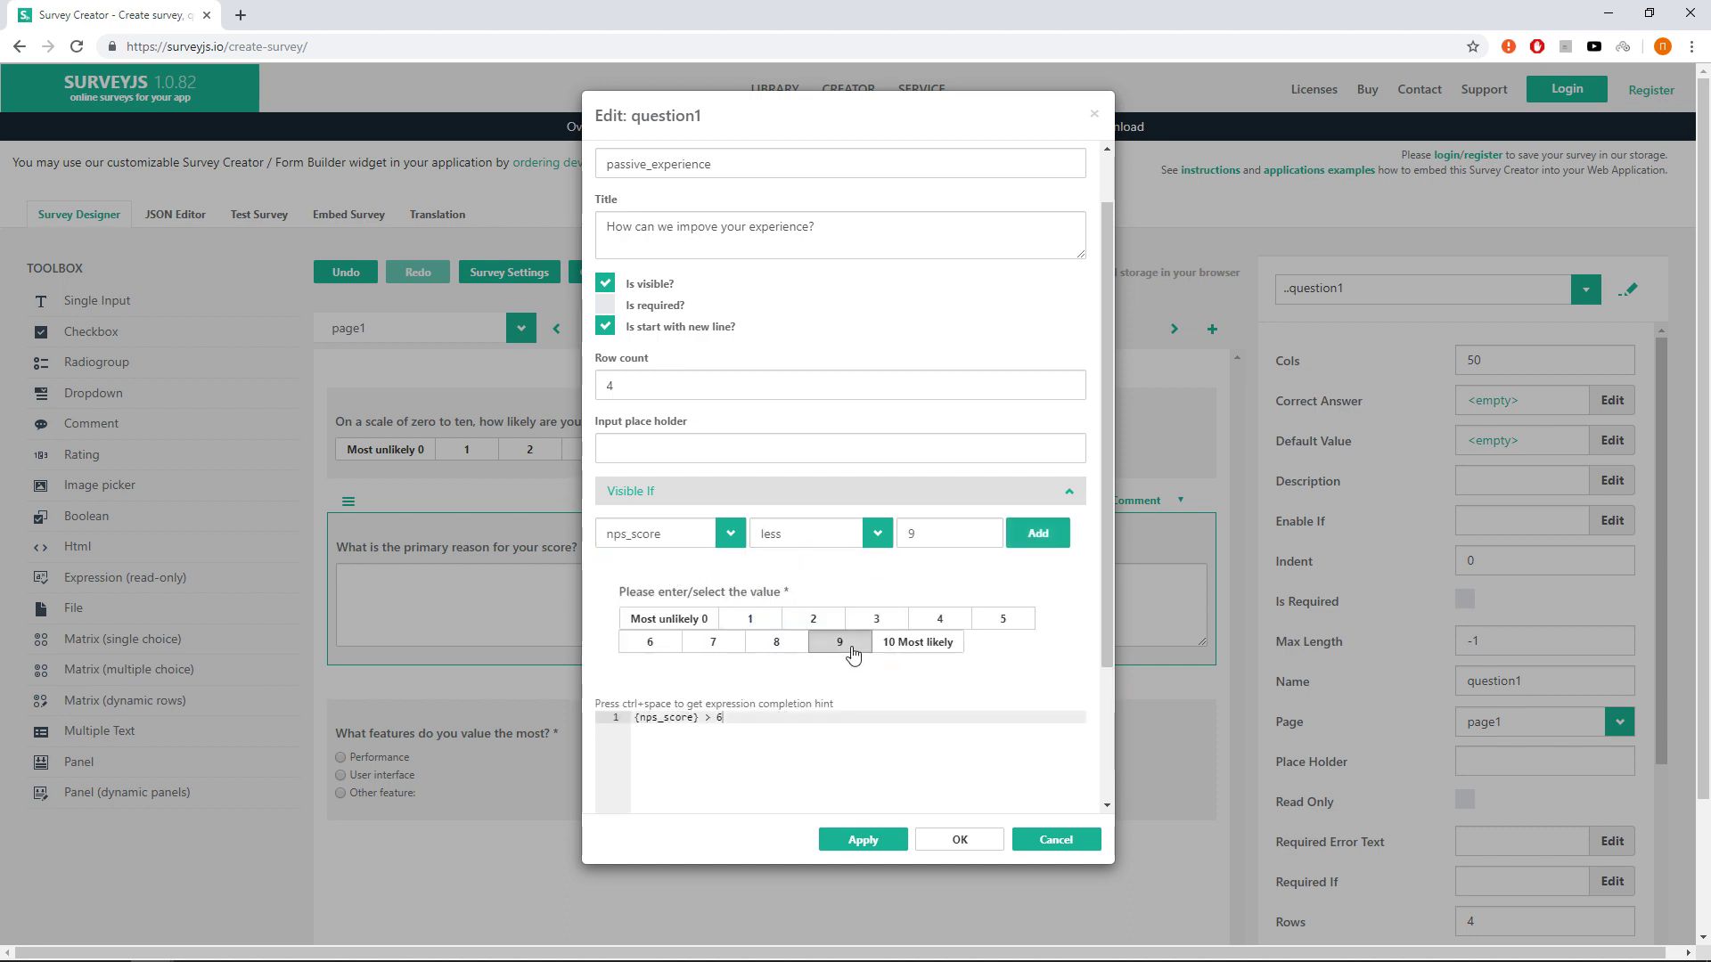
click(1031, 535)
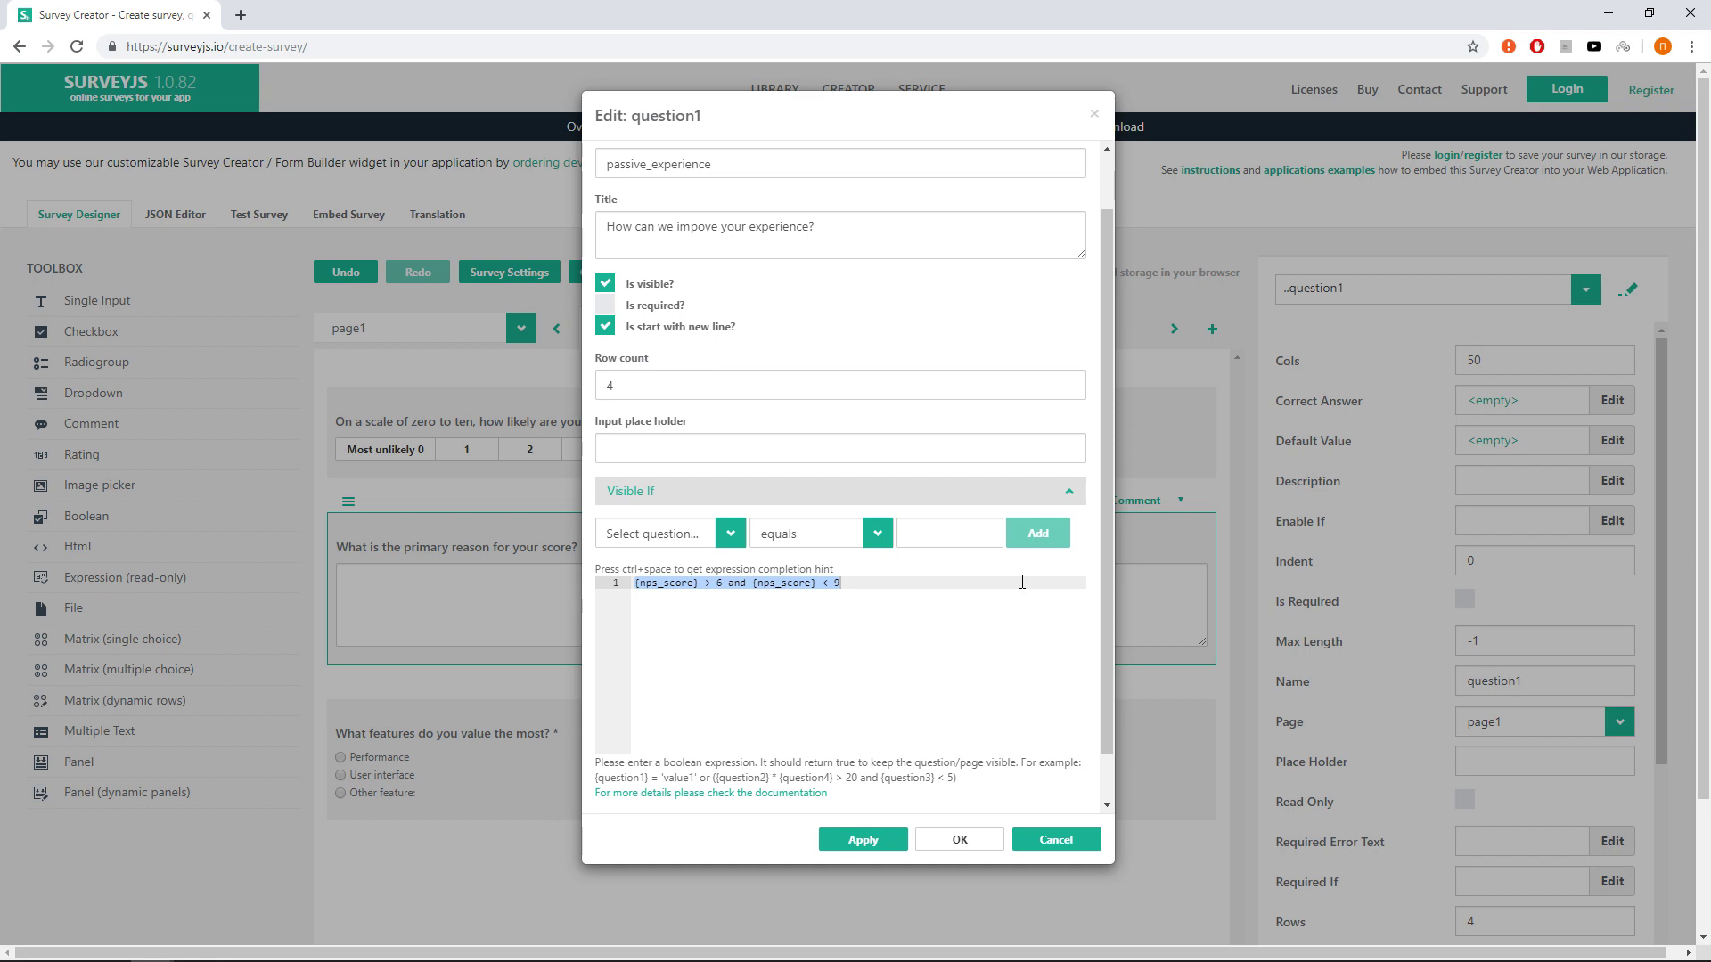
click(985, 839)
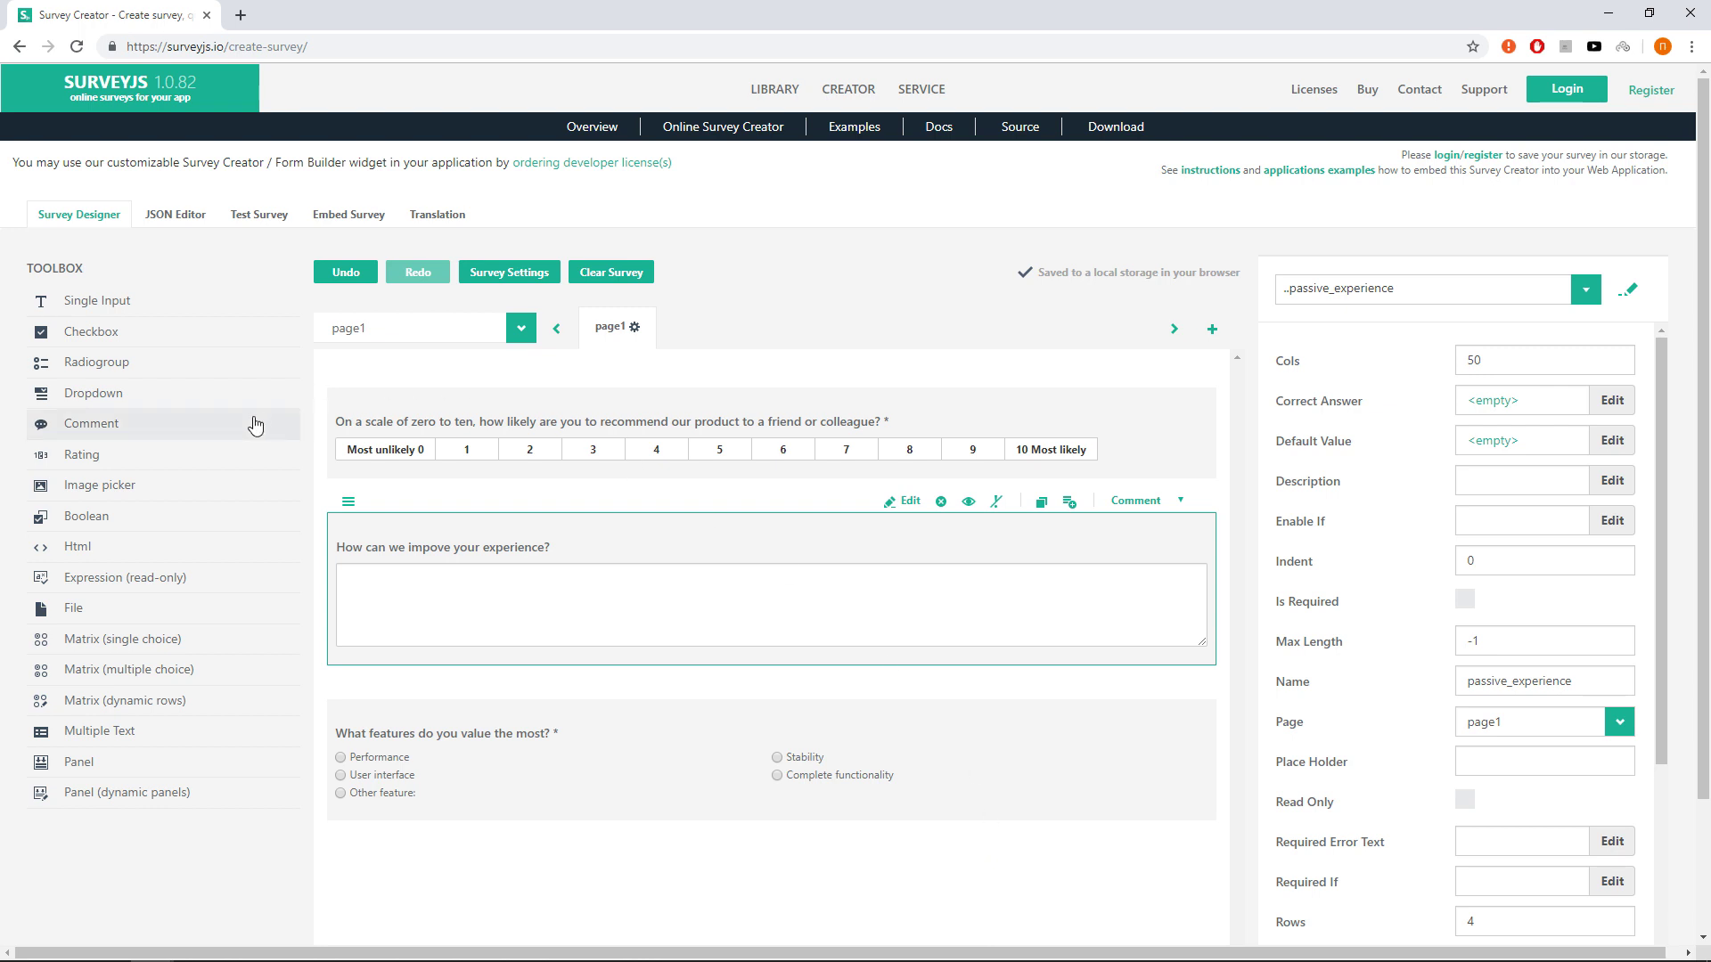
Add a comment question disappointed_experience asking what was missing or disappointing in the experience
drag(253, 422, 490, 920)
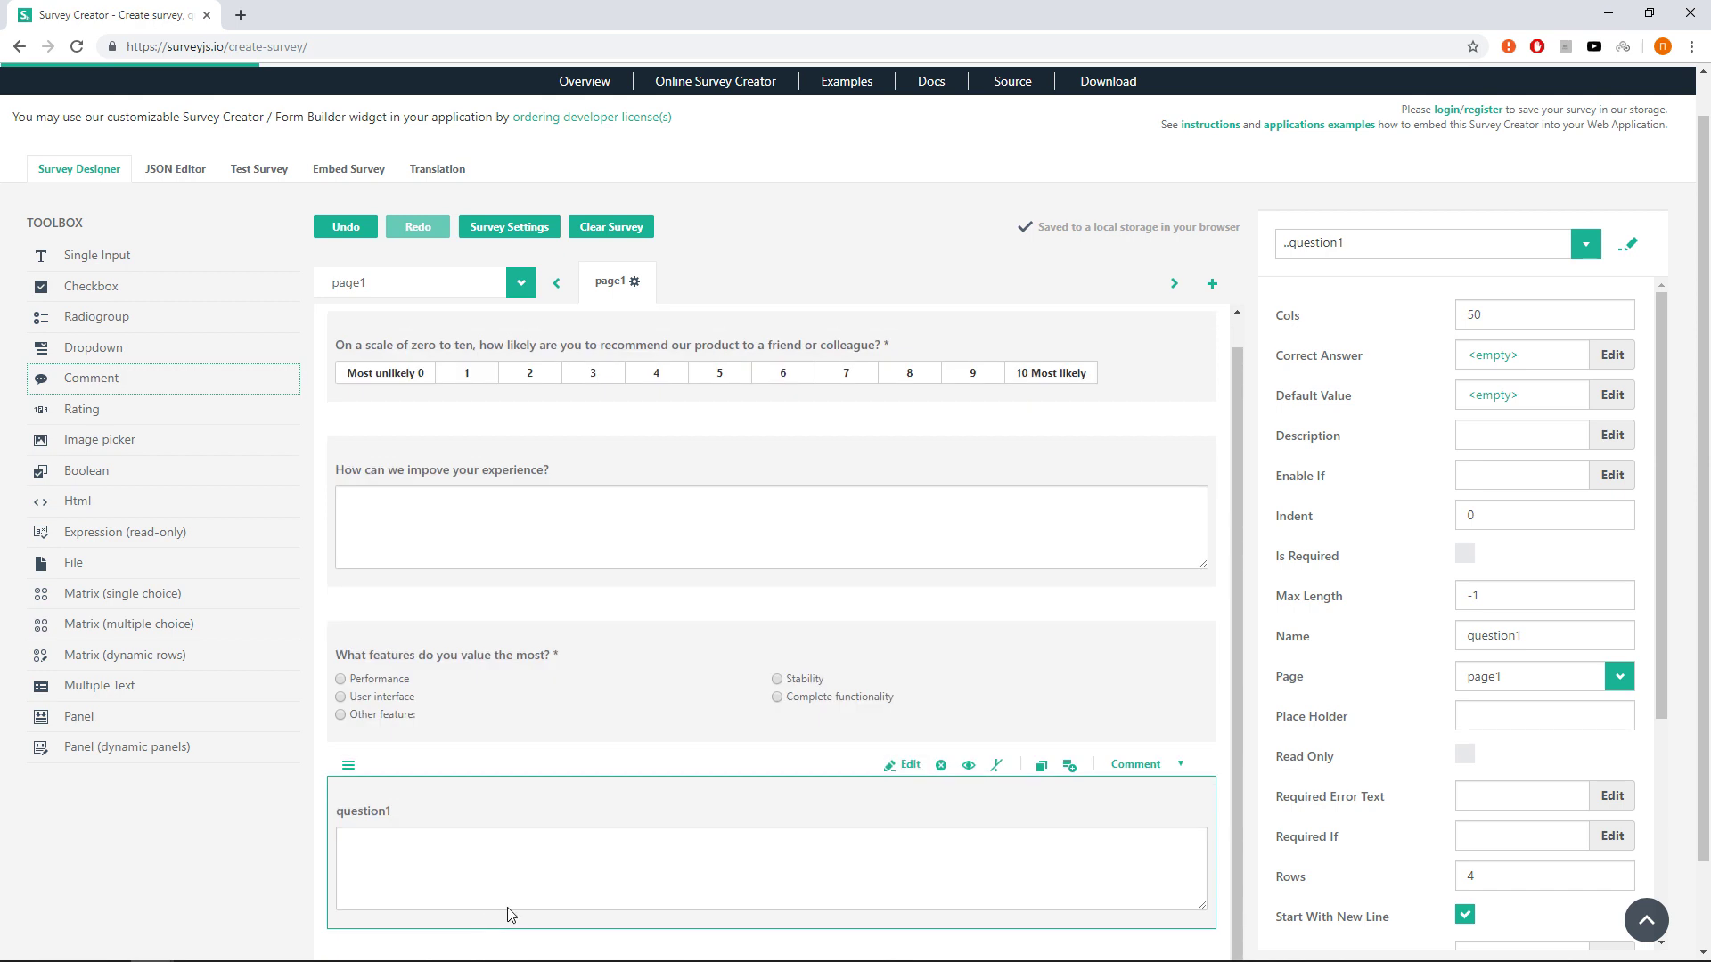
click(910, 766)
key(ctrl+a)
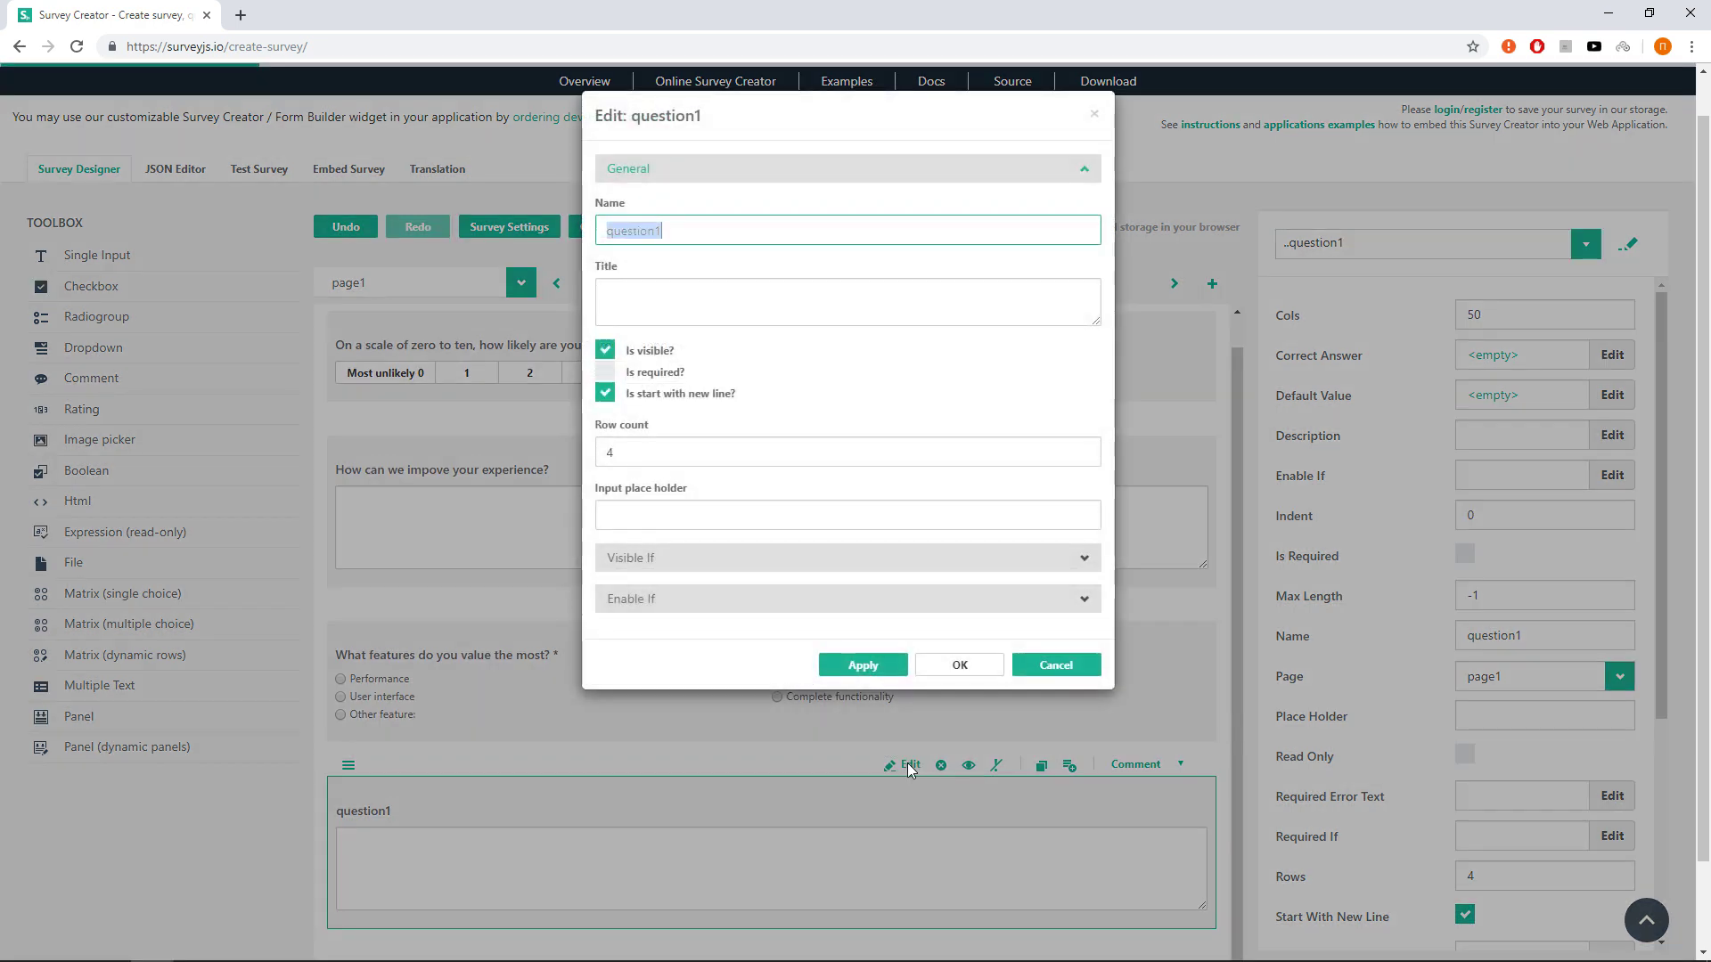
text(disappointed_experience)
key(Tab)
text(What do you miss and)
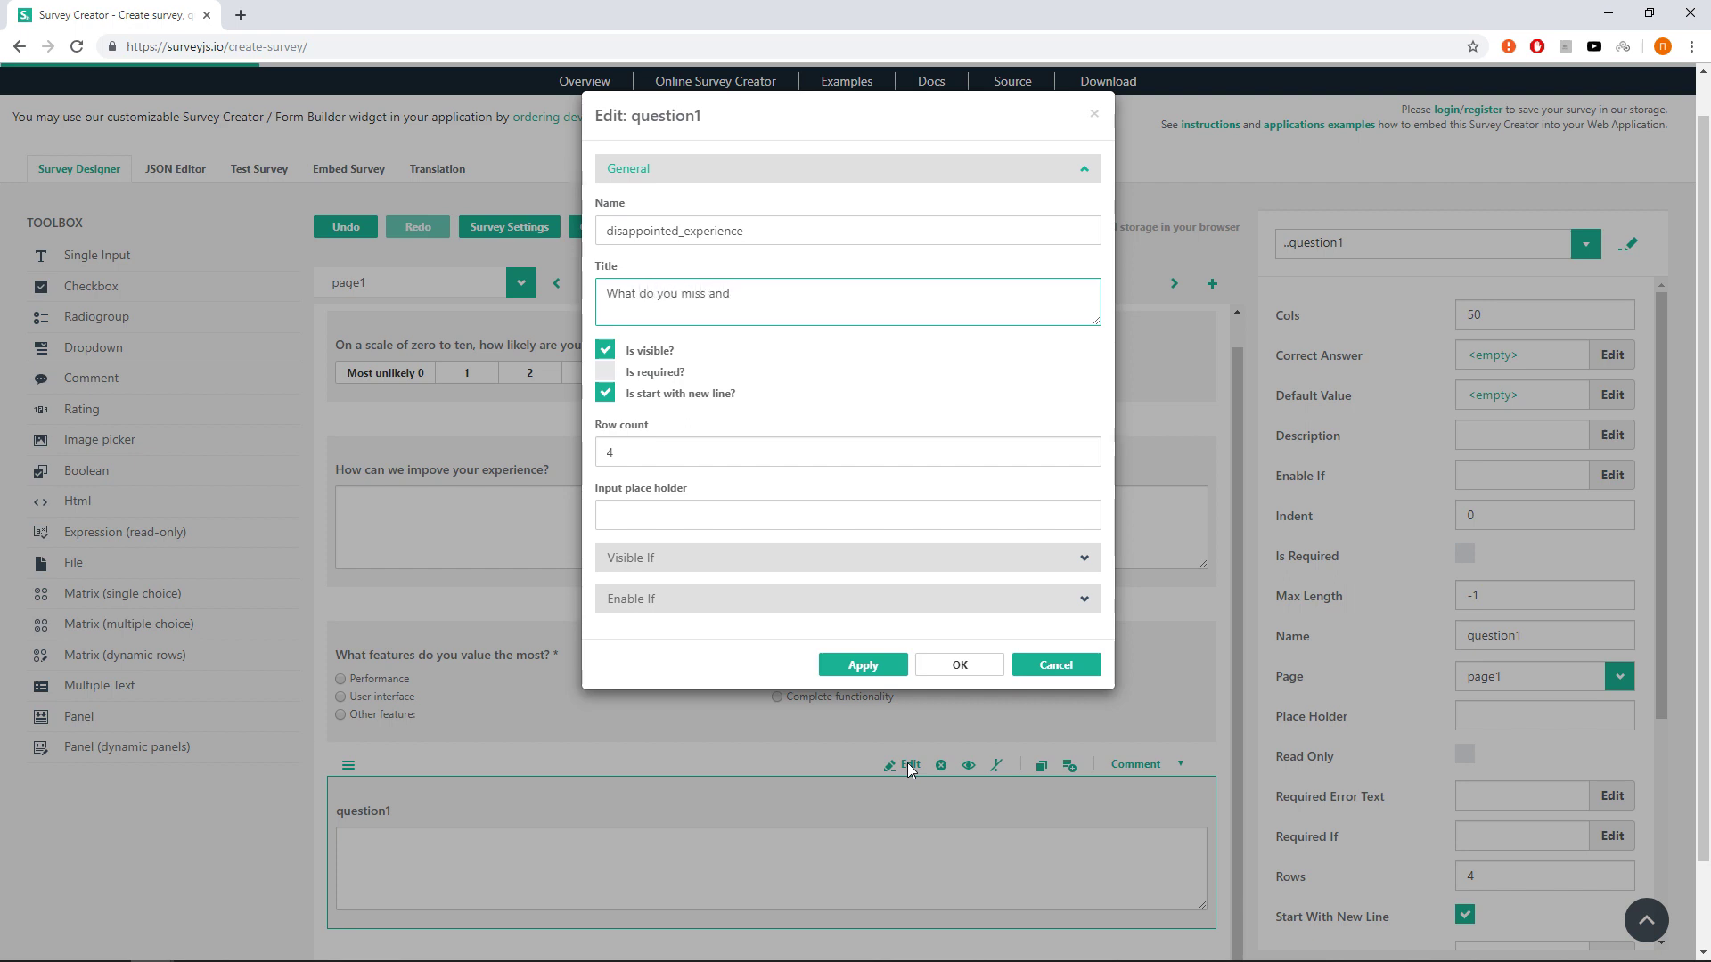
text( what was disappointing in your experience with us?)
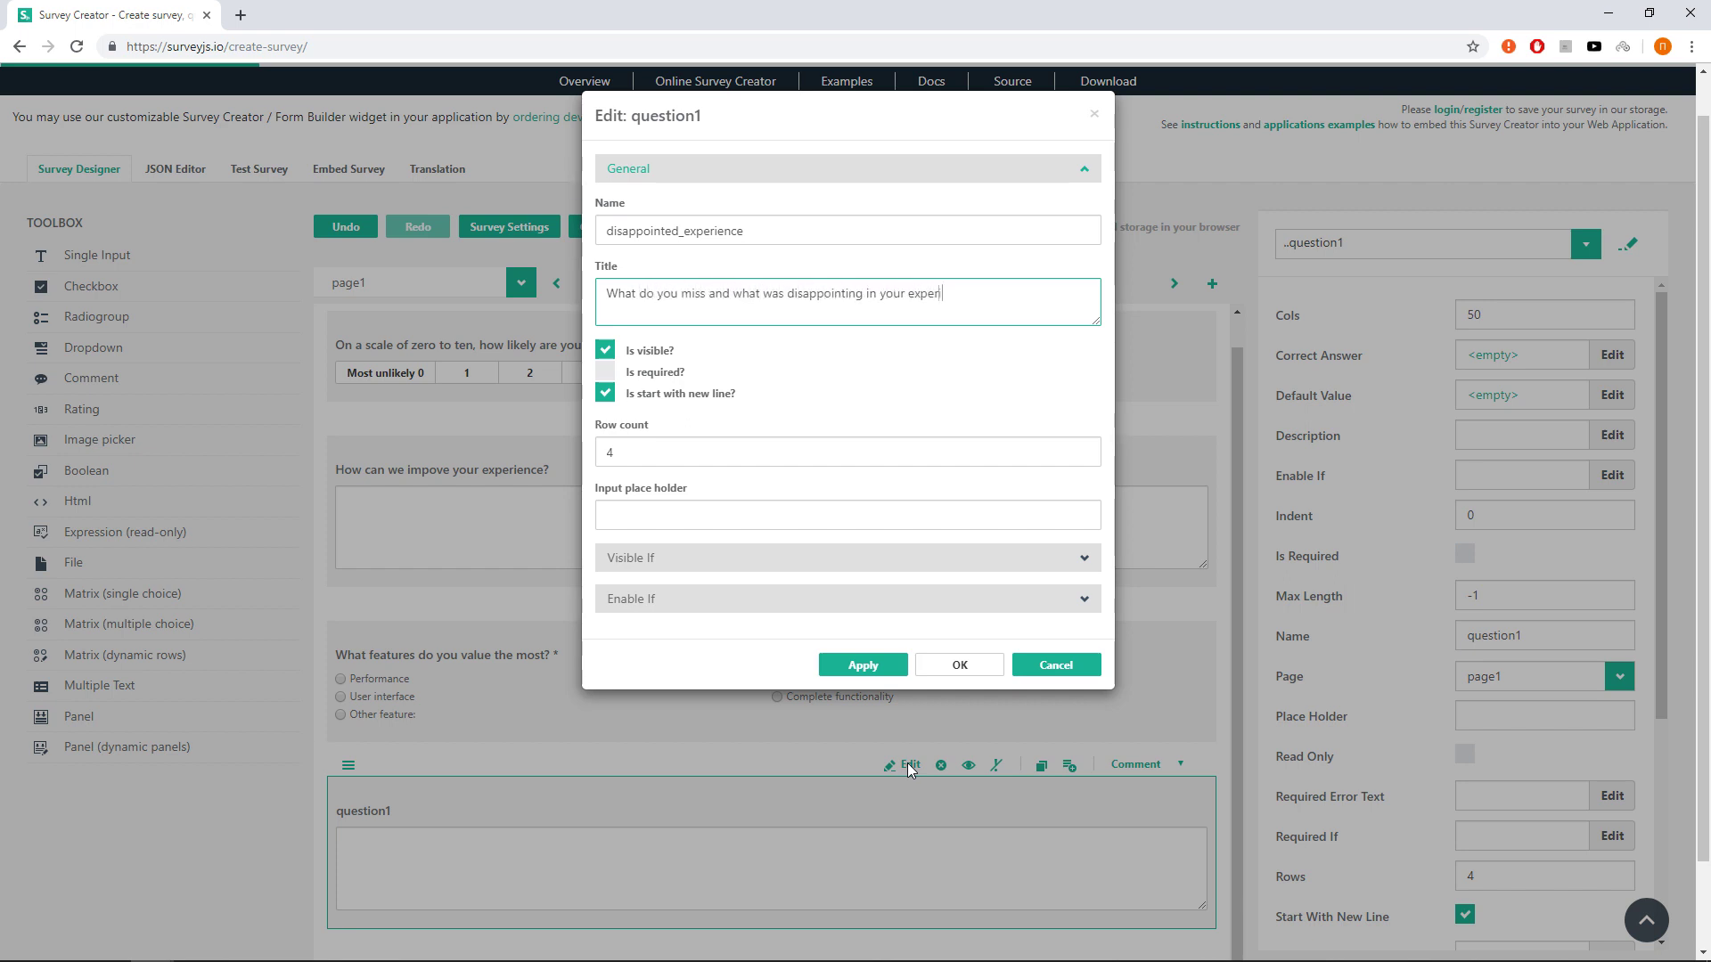
Show the question only when nps_score is not empty, then confirm
click(692, 556)
click(692, 533)
click(633, 569)
click(810, 534)
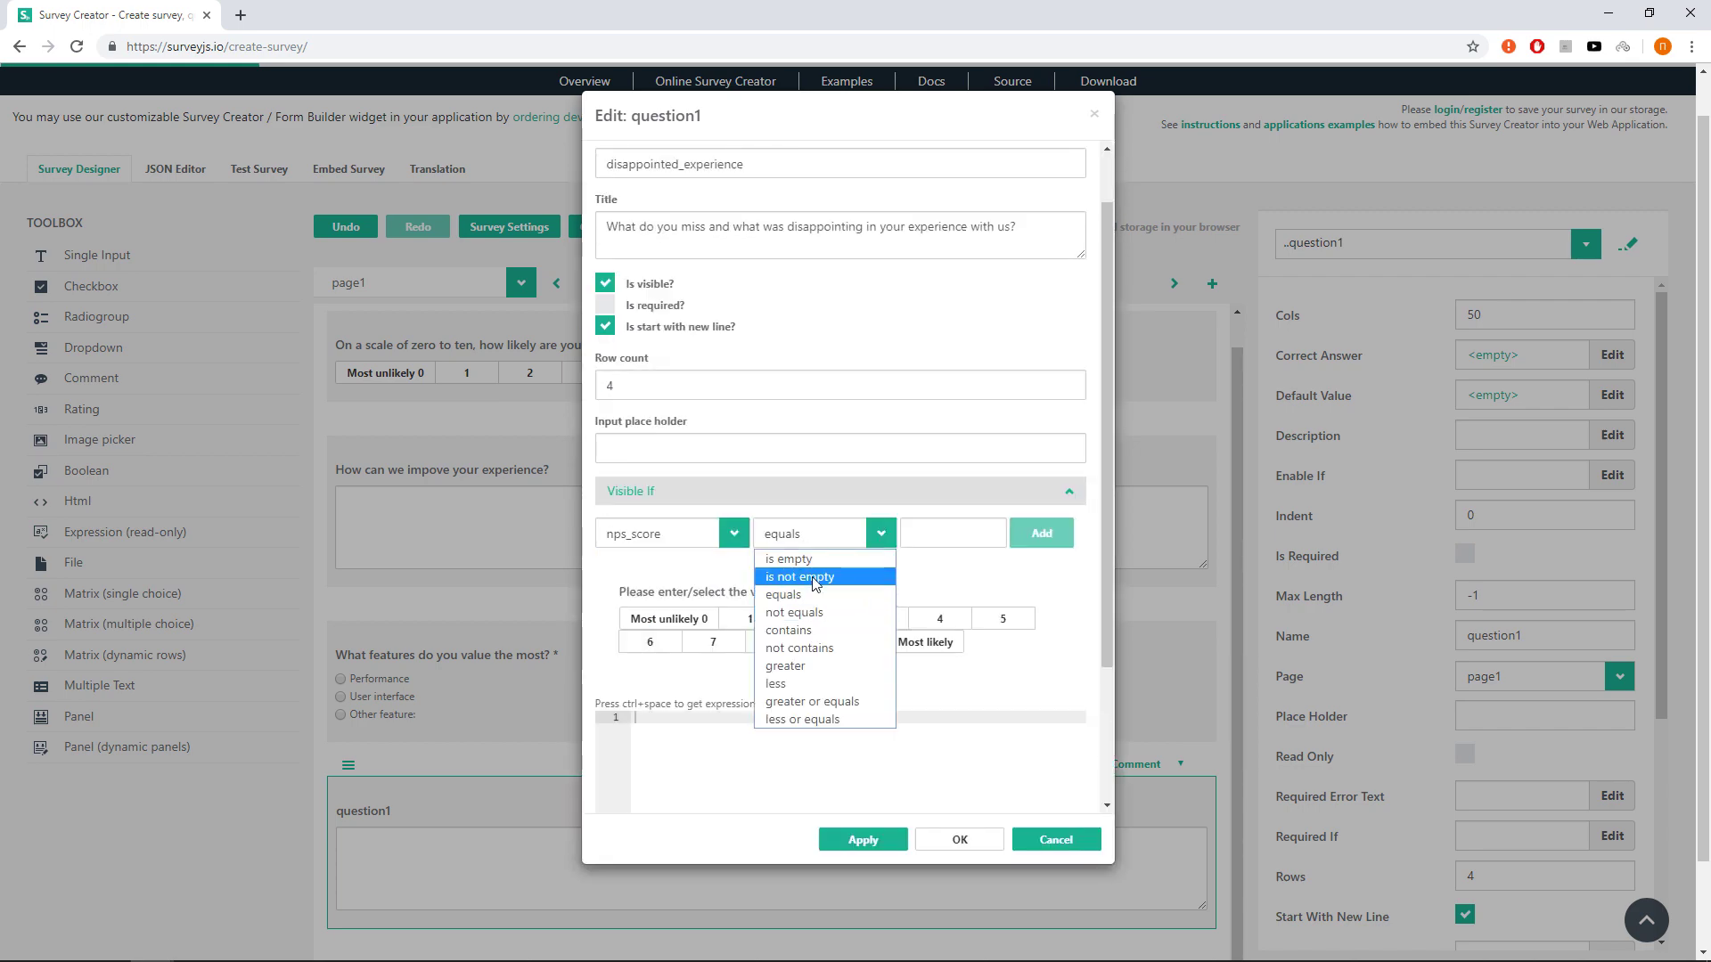
click(789, 576)
click(1036, 540)
click(960, 839)
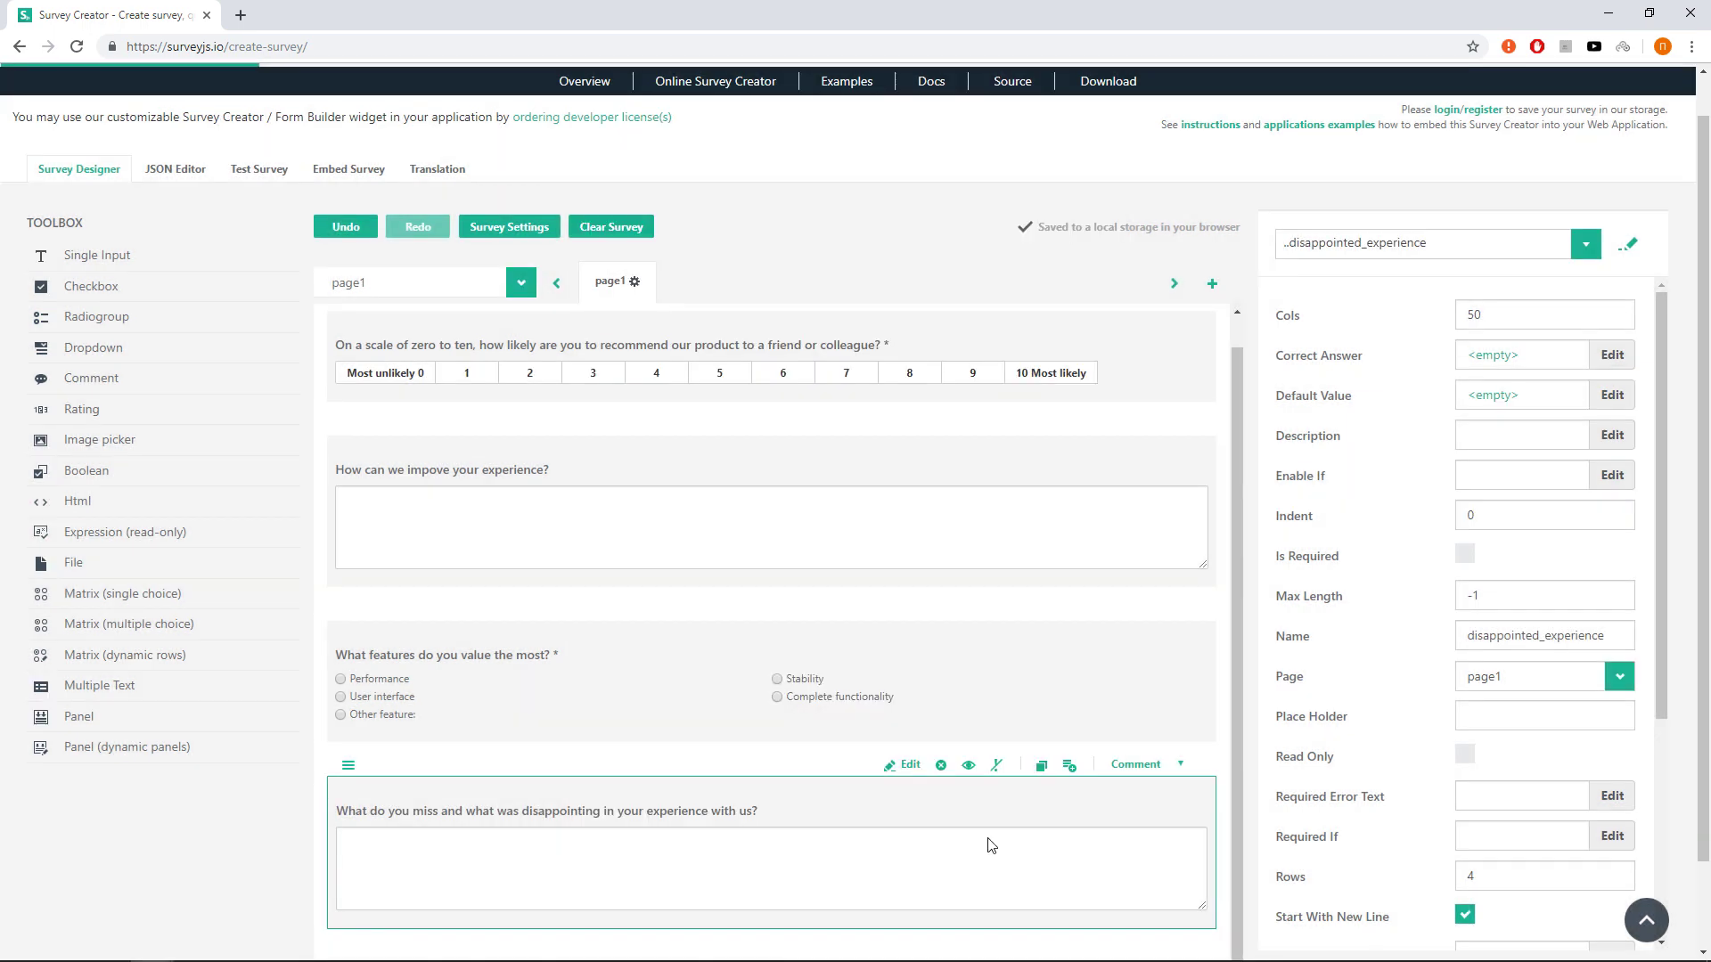
Test-run with score 9 and comment 'Faster support service', then view results as a table
click(282, 171)
click(688, 359)
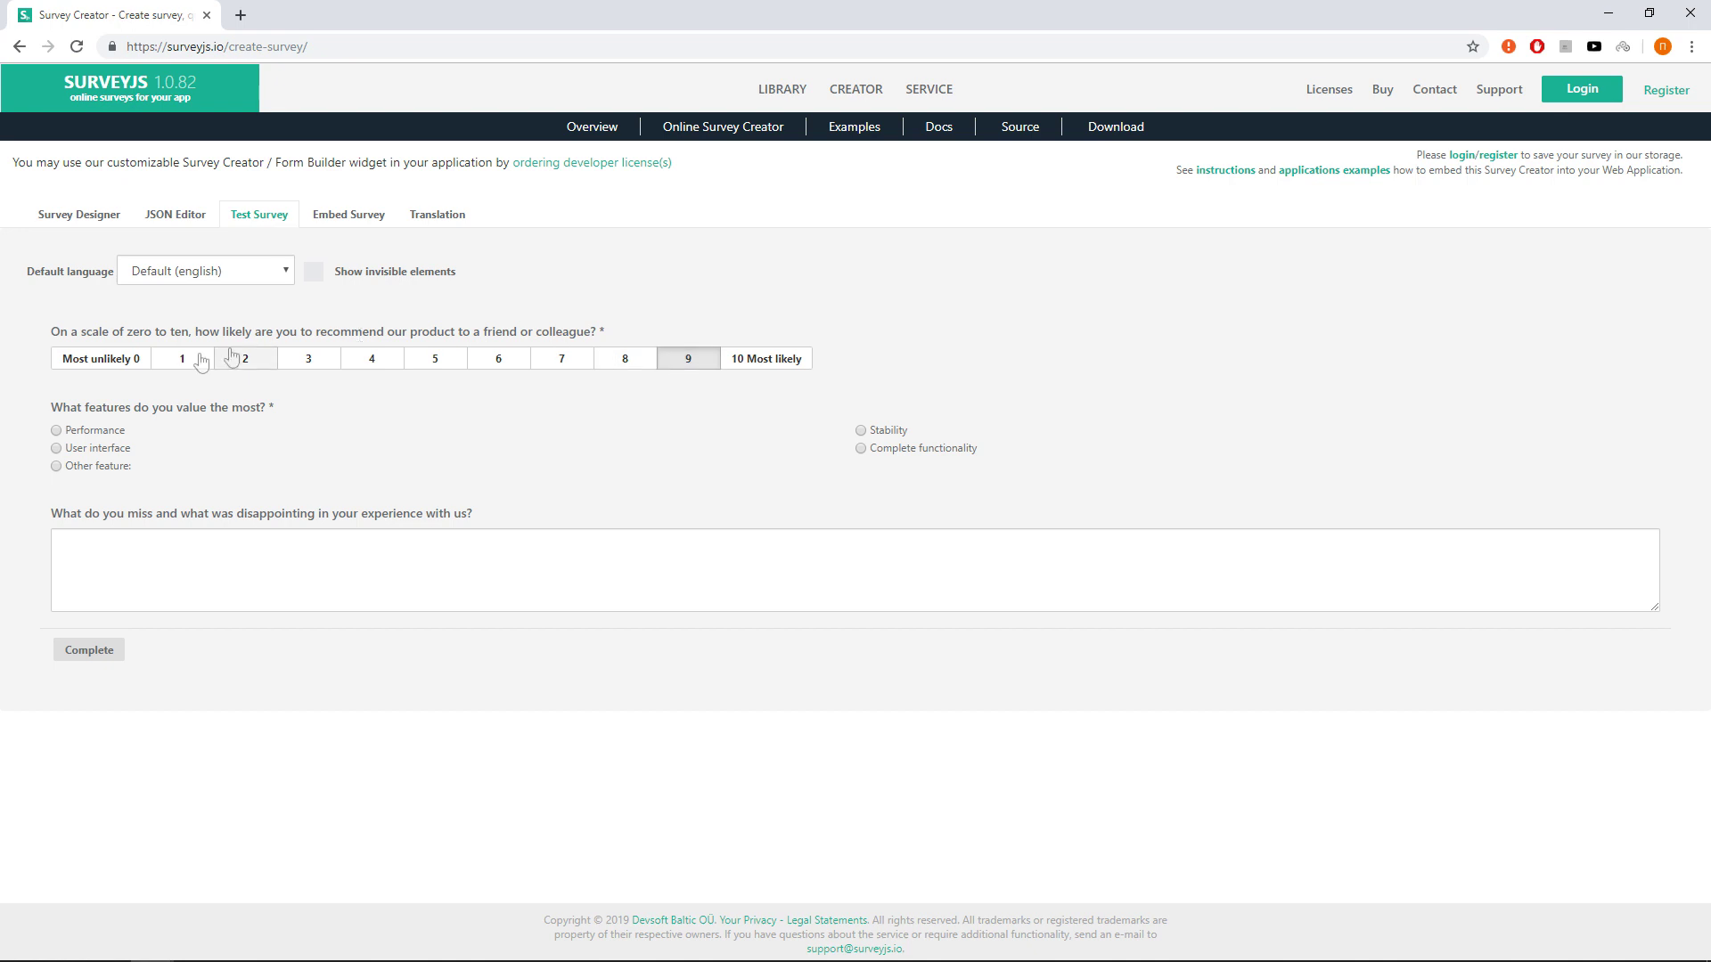
click(116, 557)
text(Faster support)
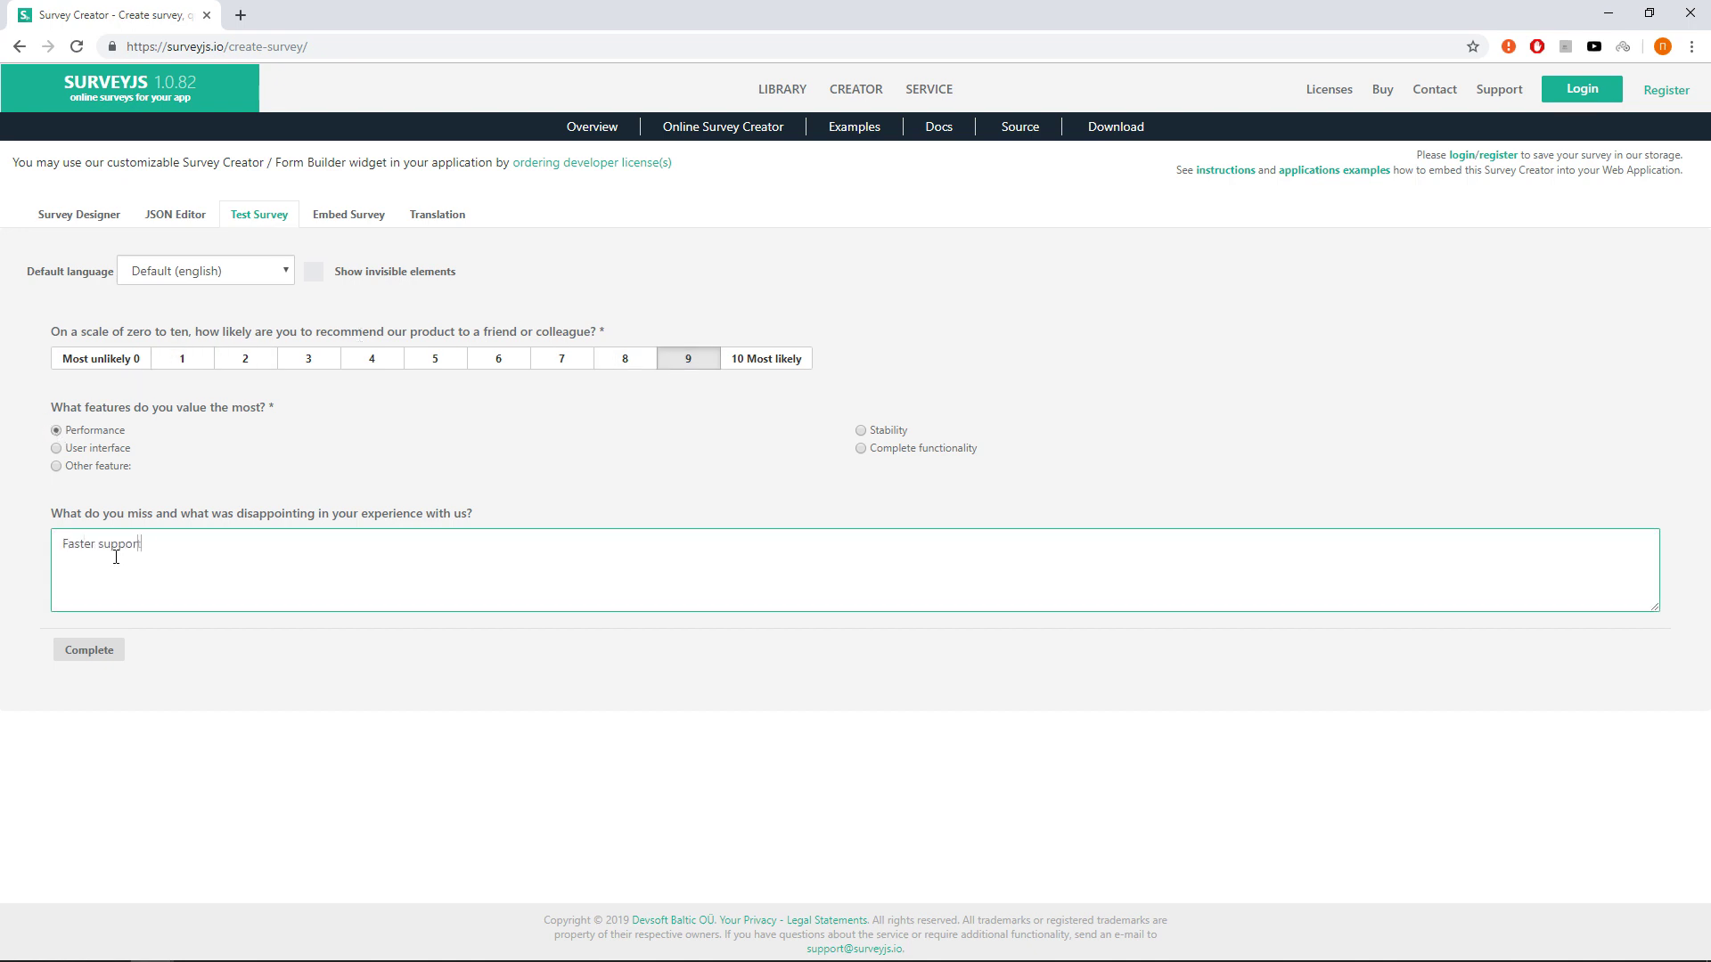
text( service)
click(99, 650)
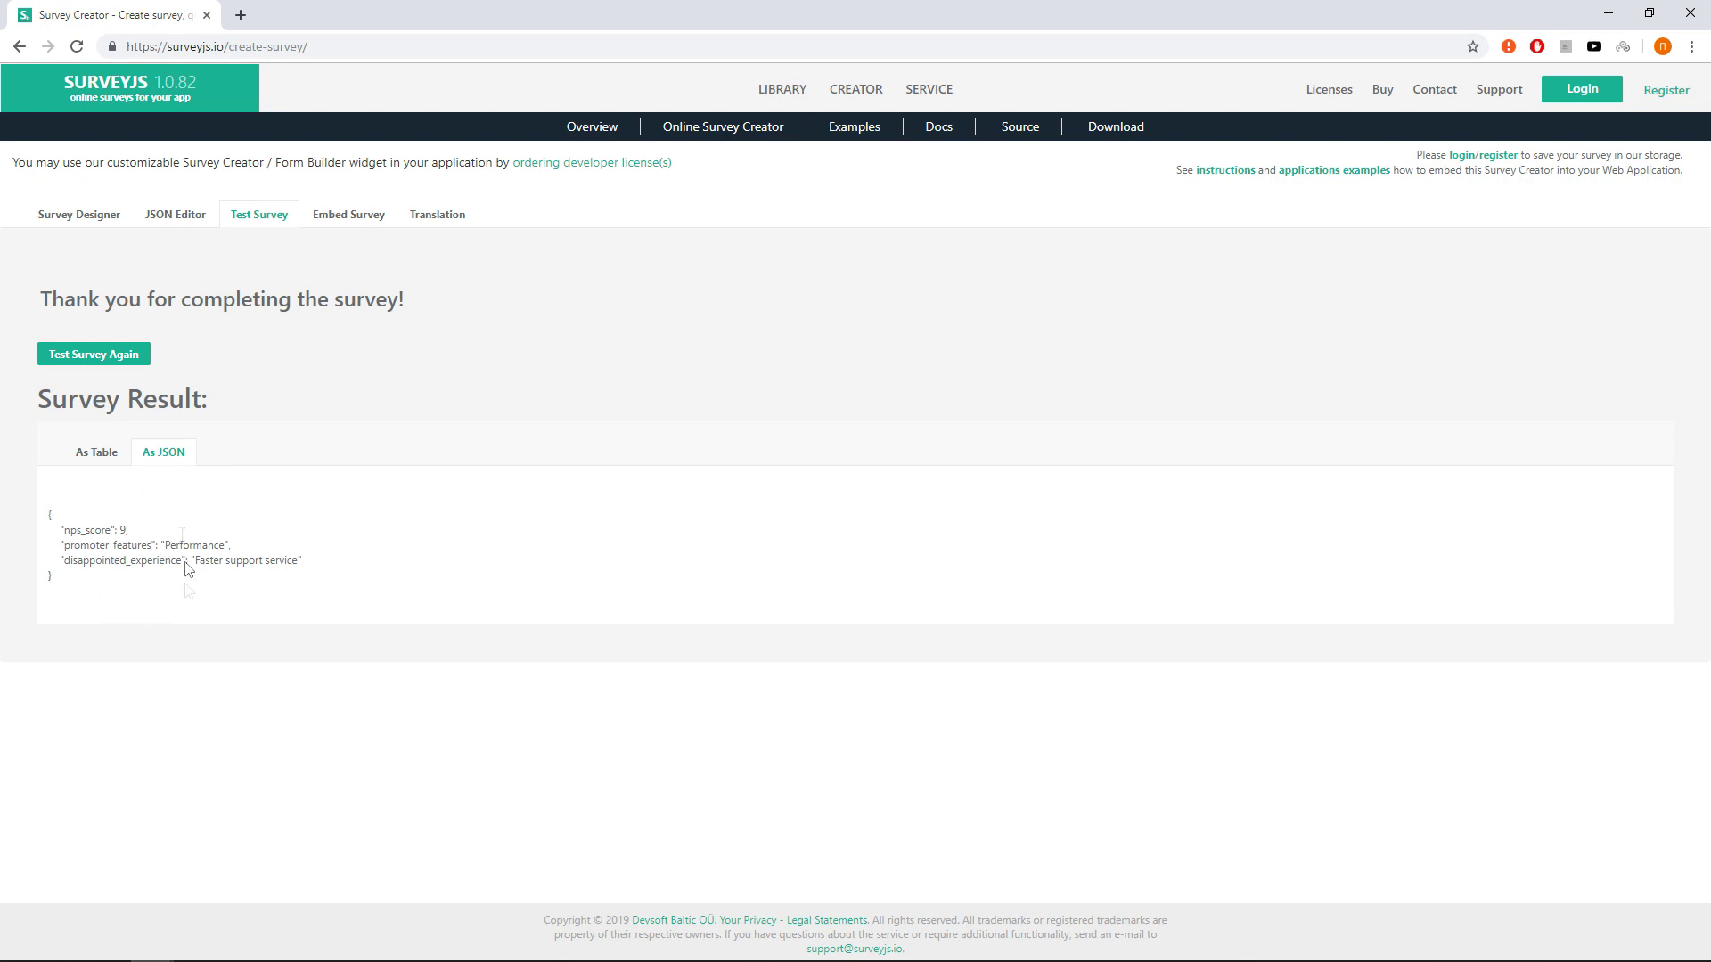
click(115, 455)
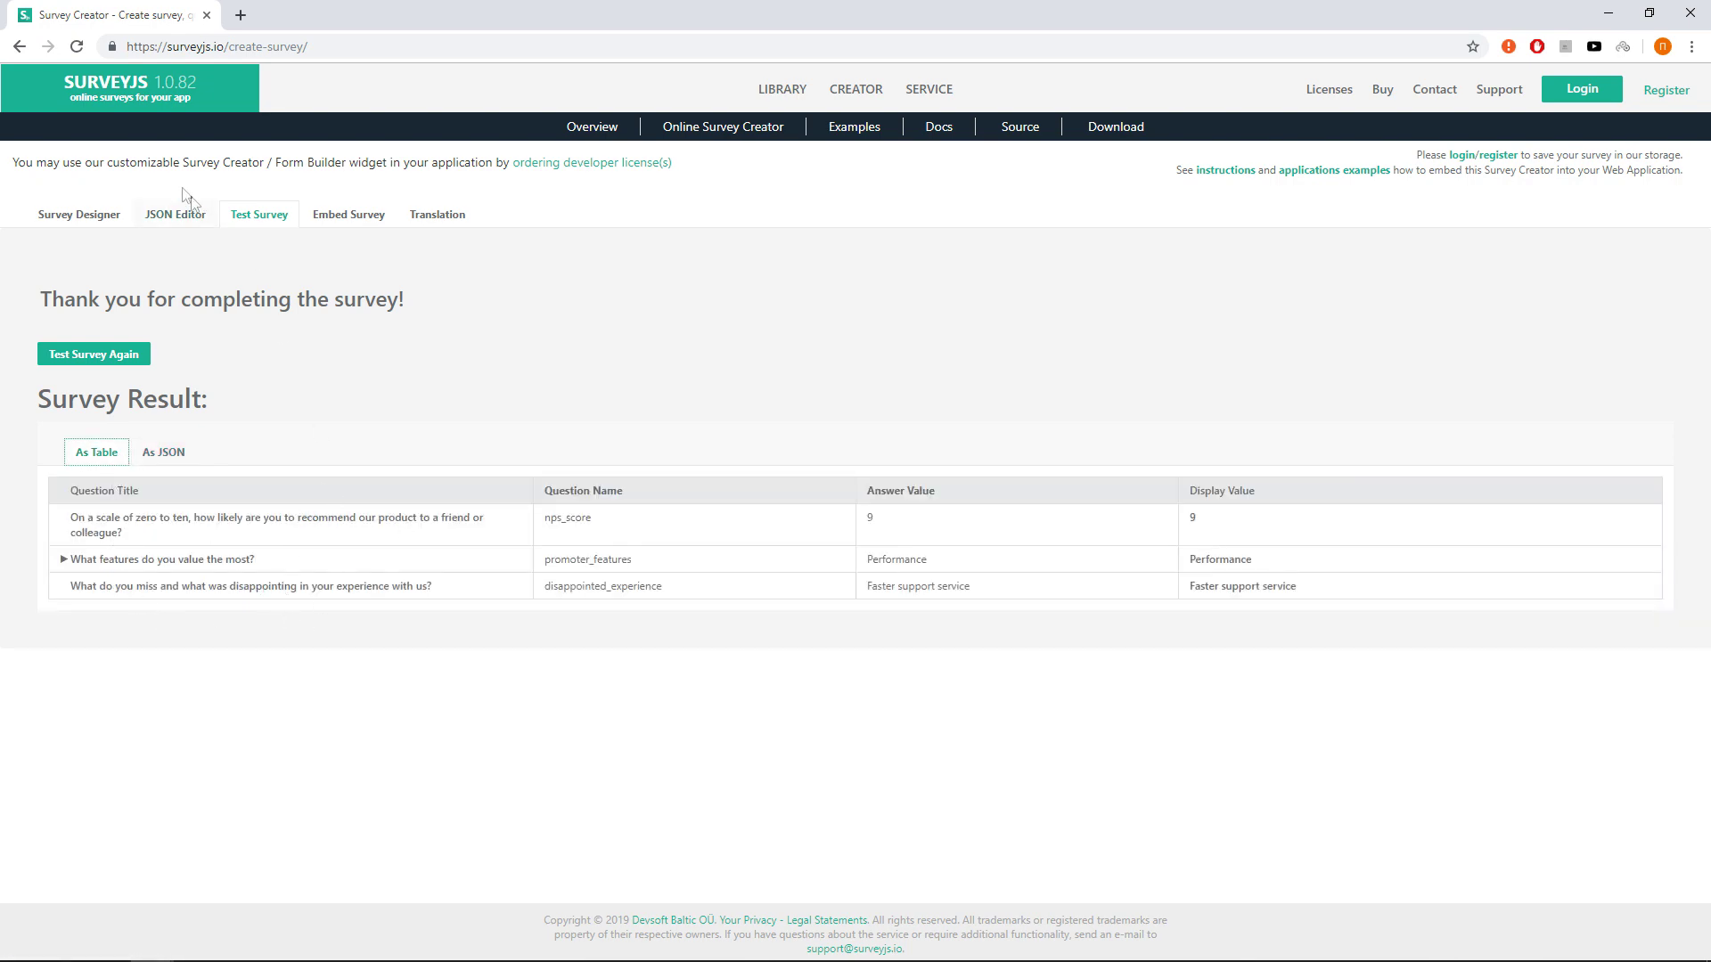
click(103, 215)
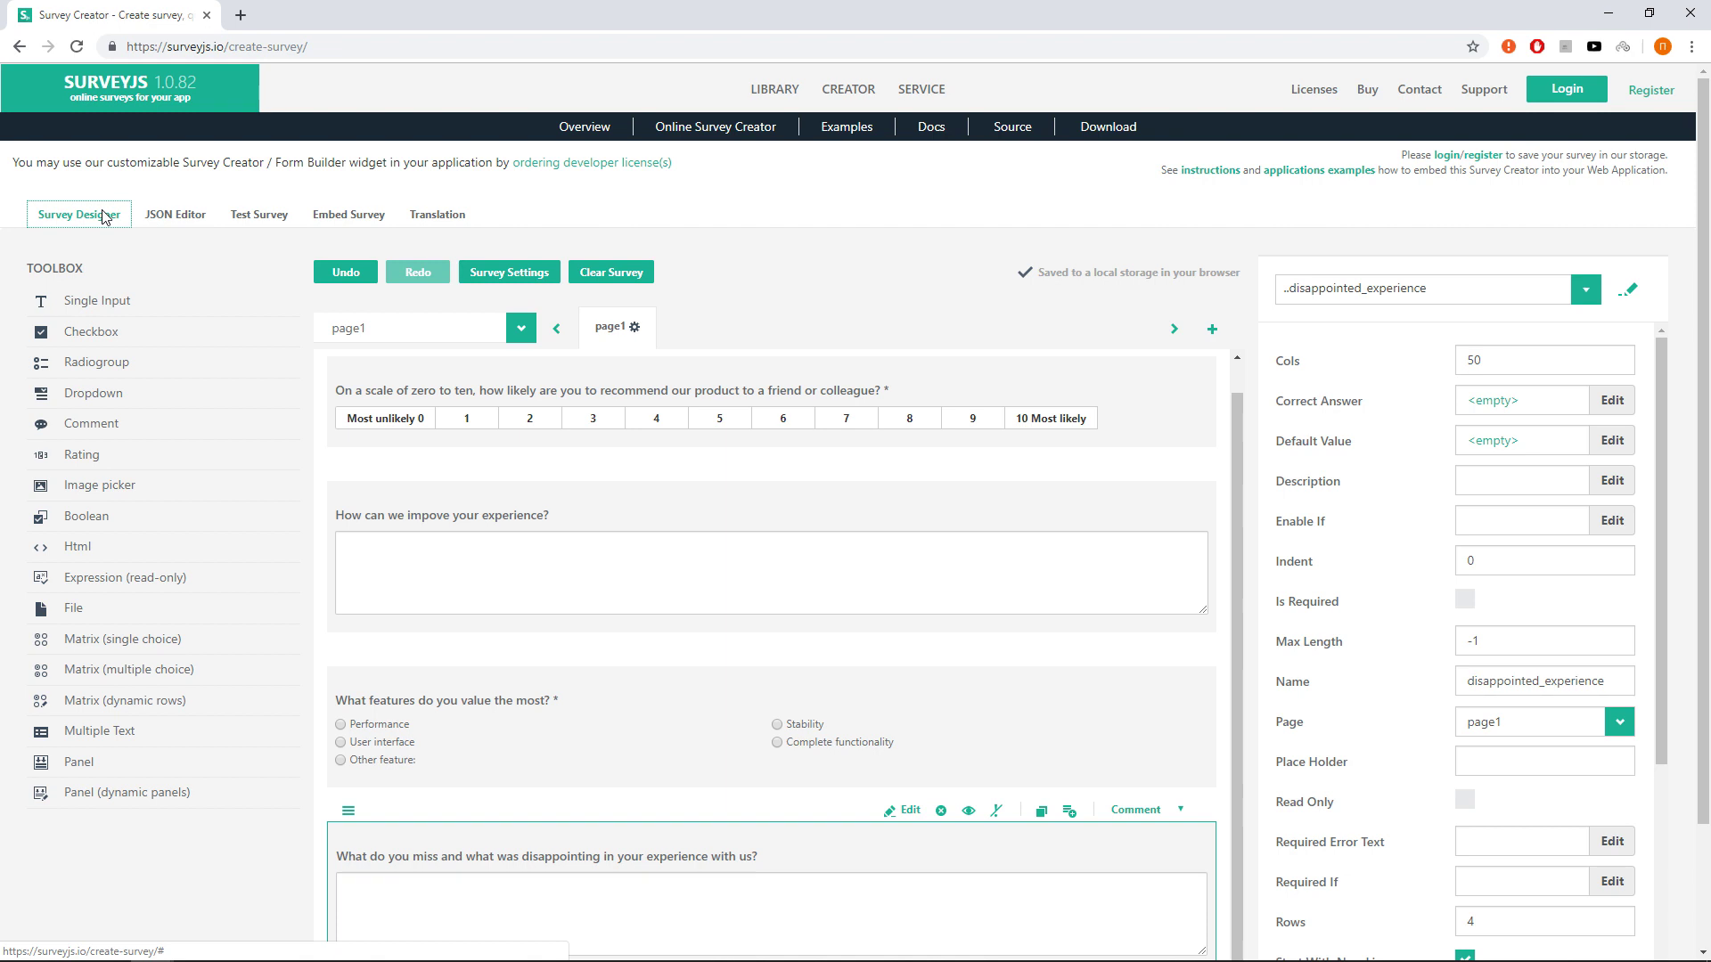
Convert promoter_features into a Checkbox question
click(827, 693)
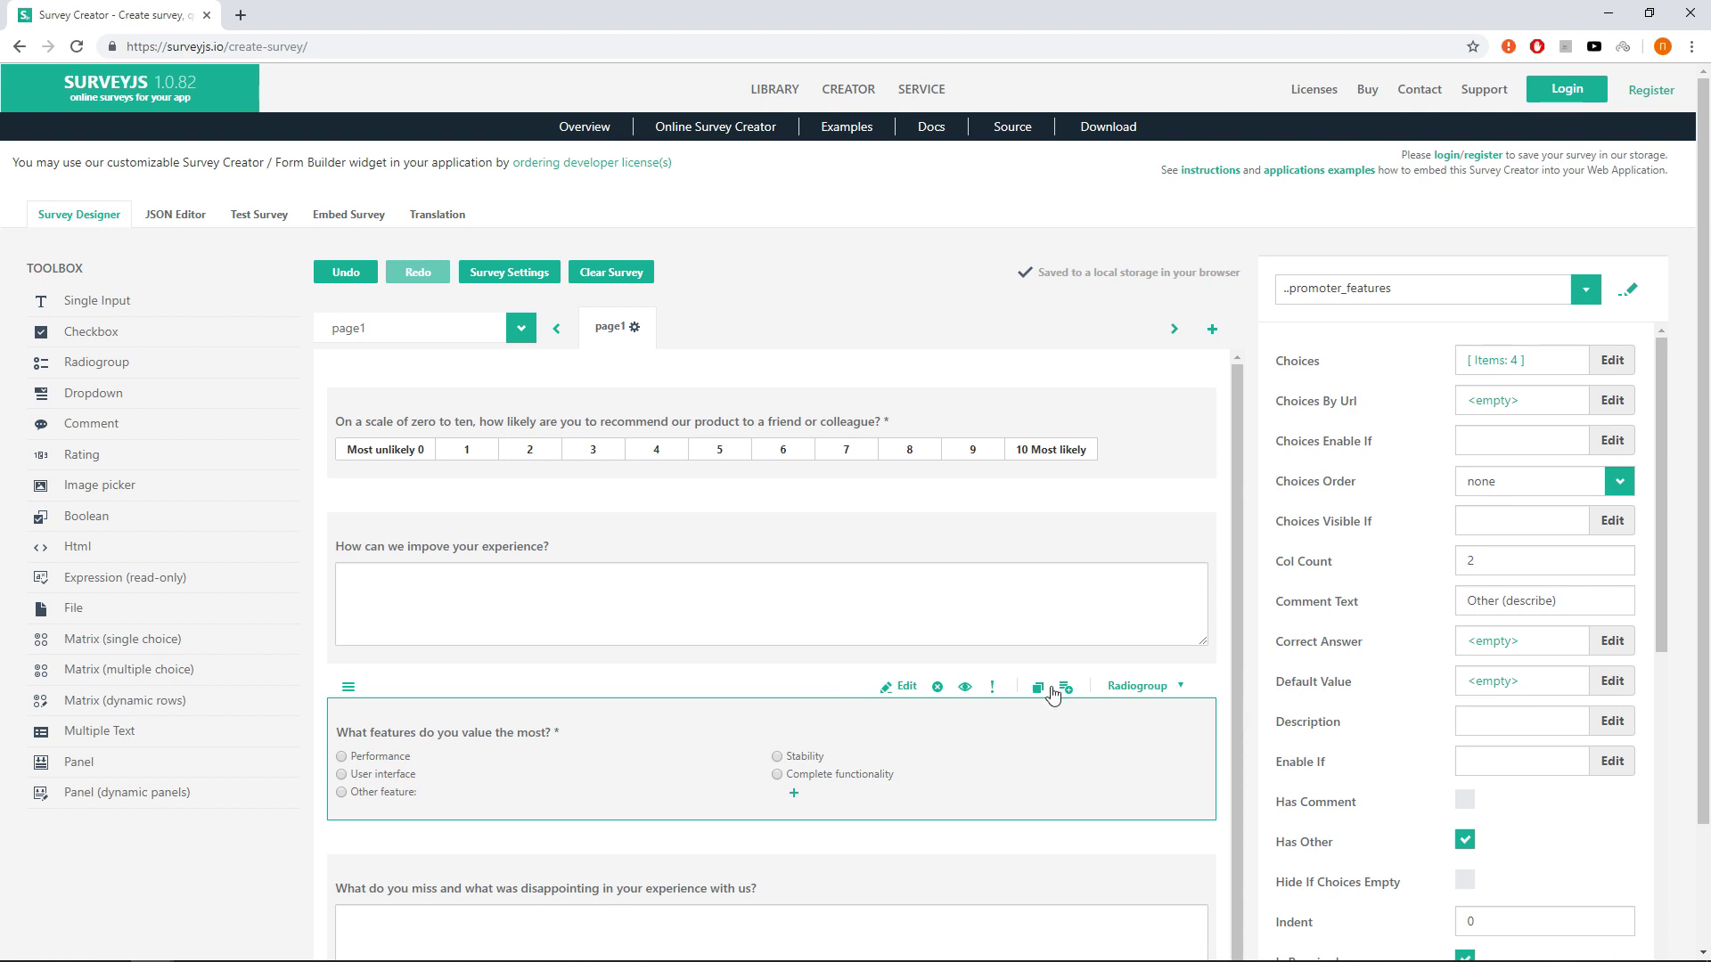
click(1115, 687)
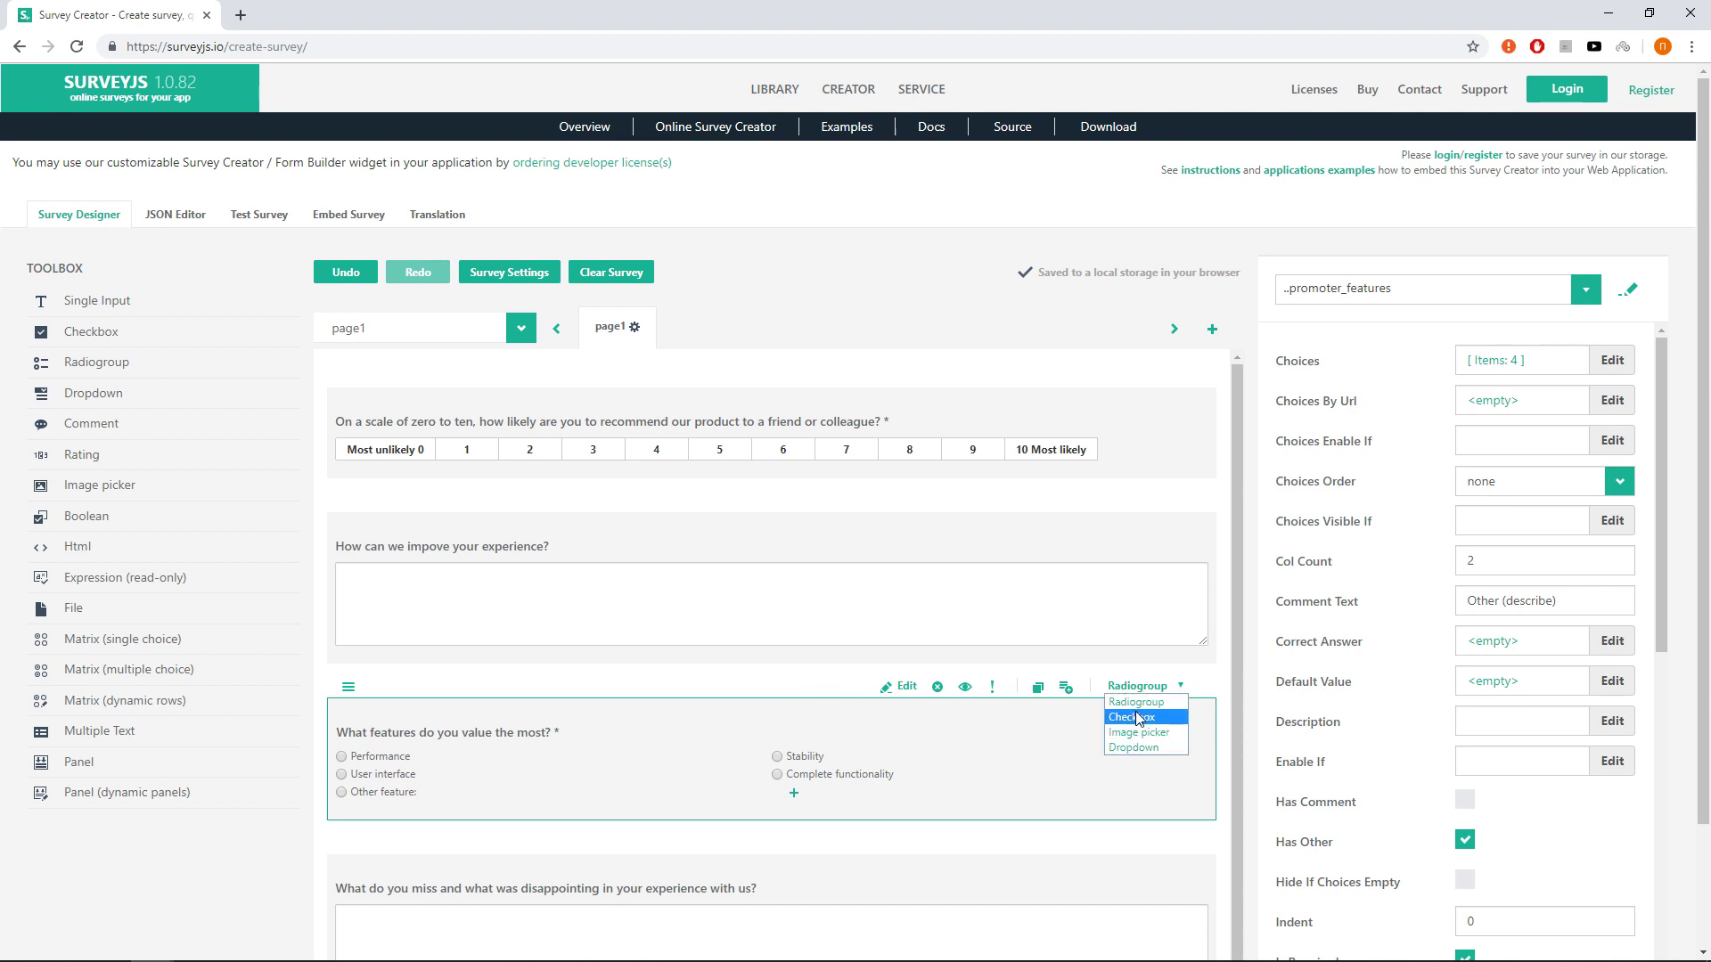
click(1136, 717)
scroll(1001, 591, down, 2)
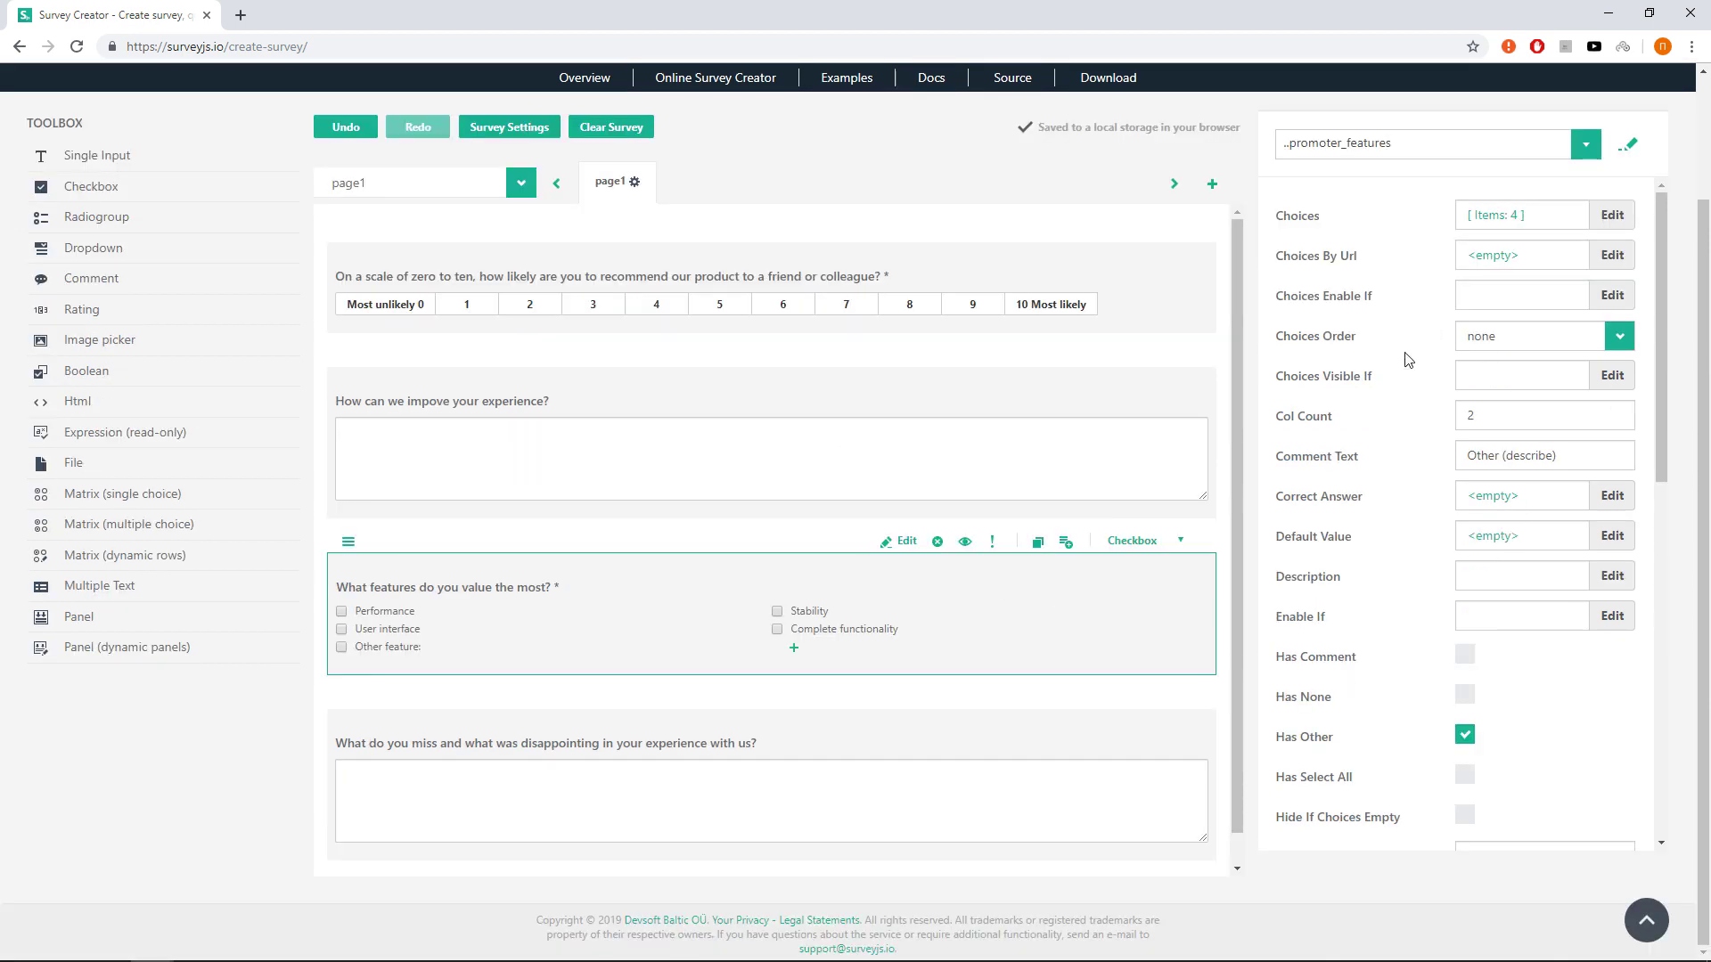
scroll(1426, 485, down, 9)
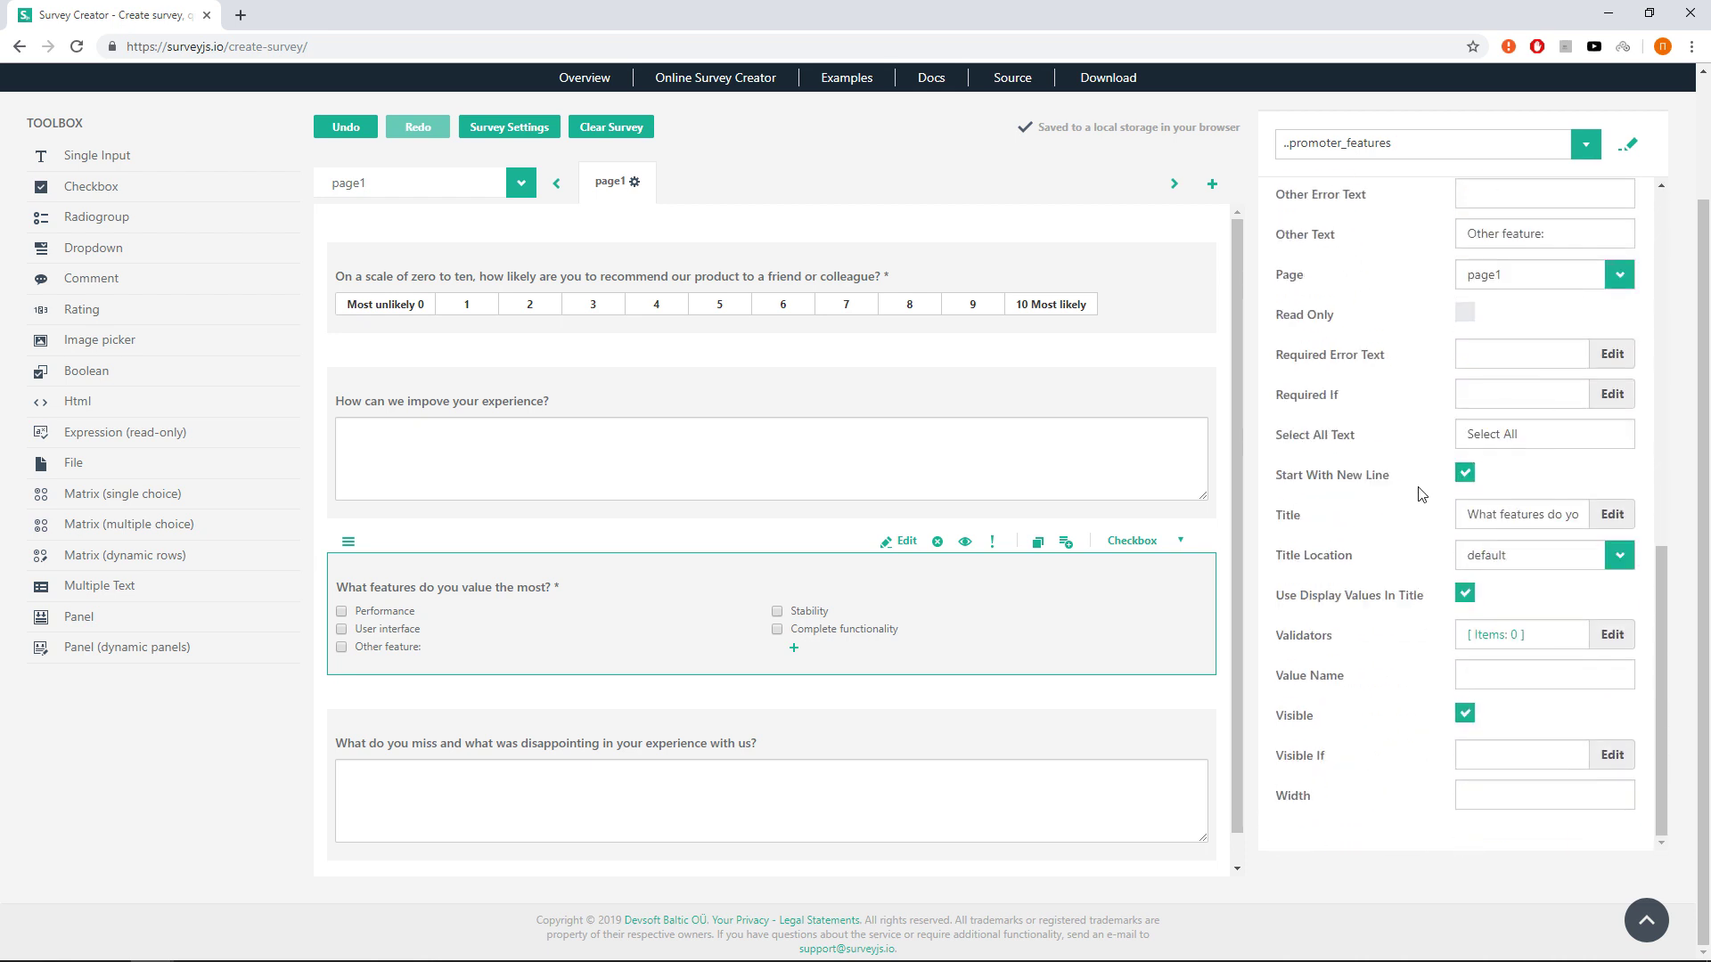
Add an answer count validator: maximum 2, error 'Please select two features maximum.'
click(1615, 634)
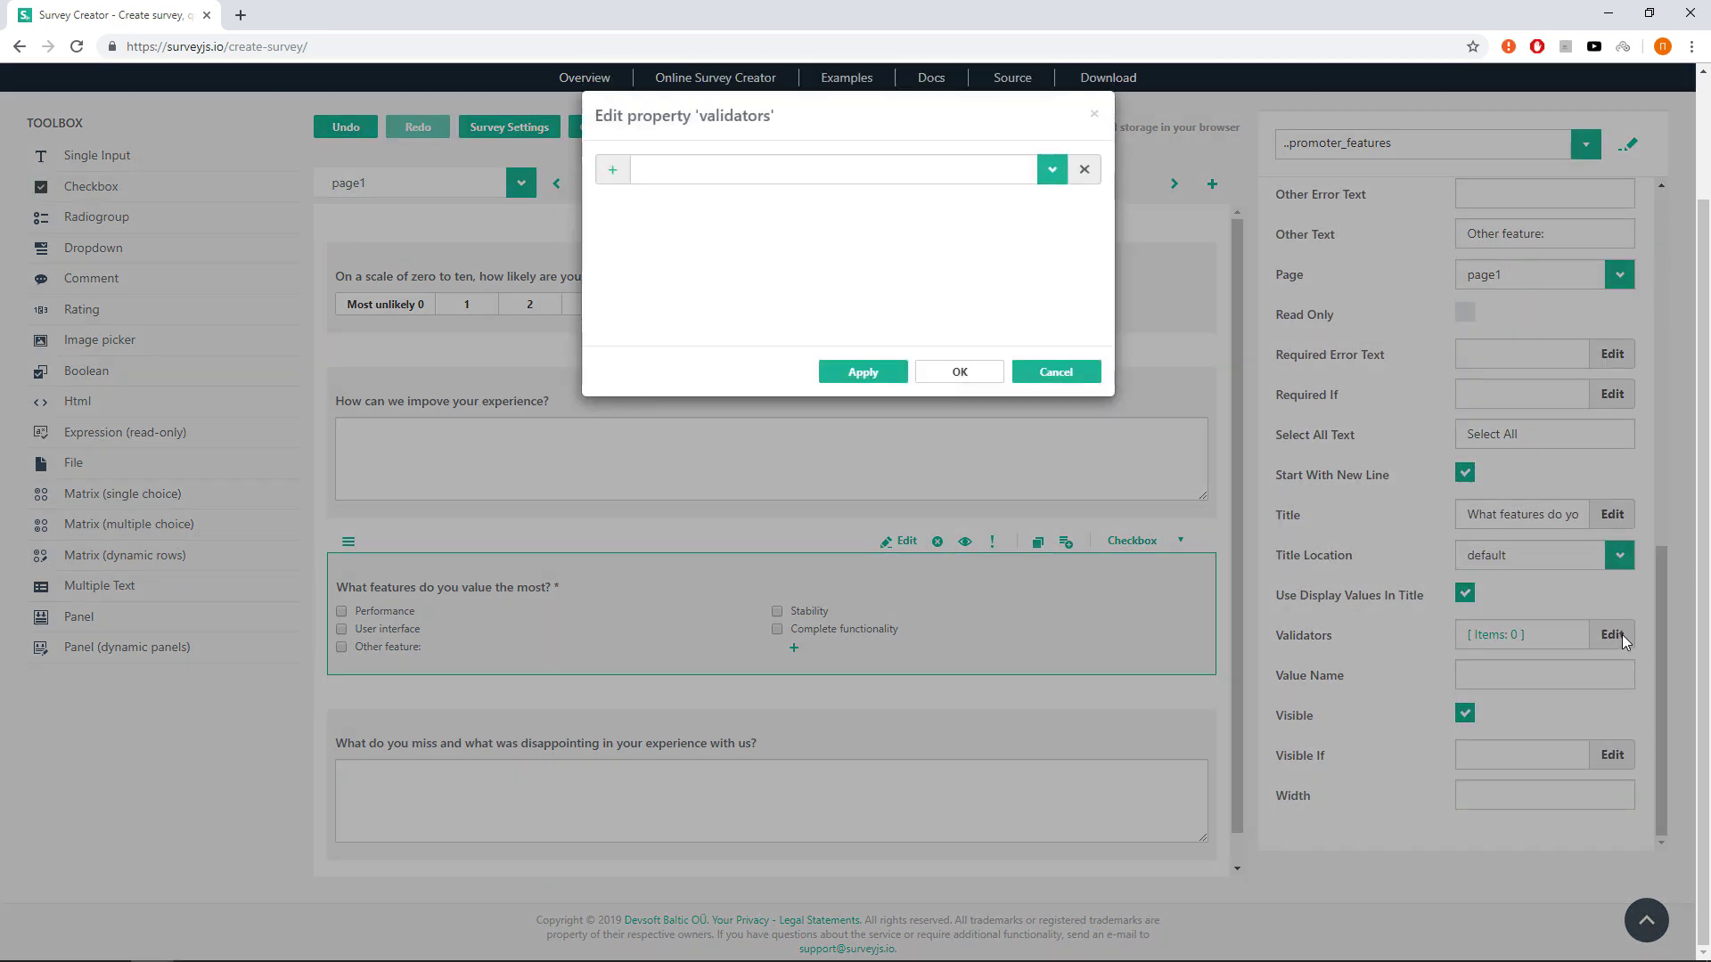
click(627, 182)
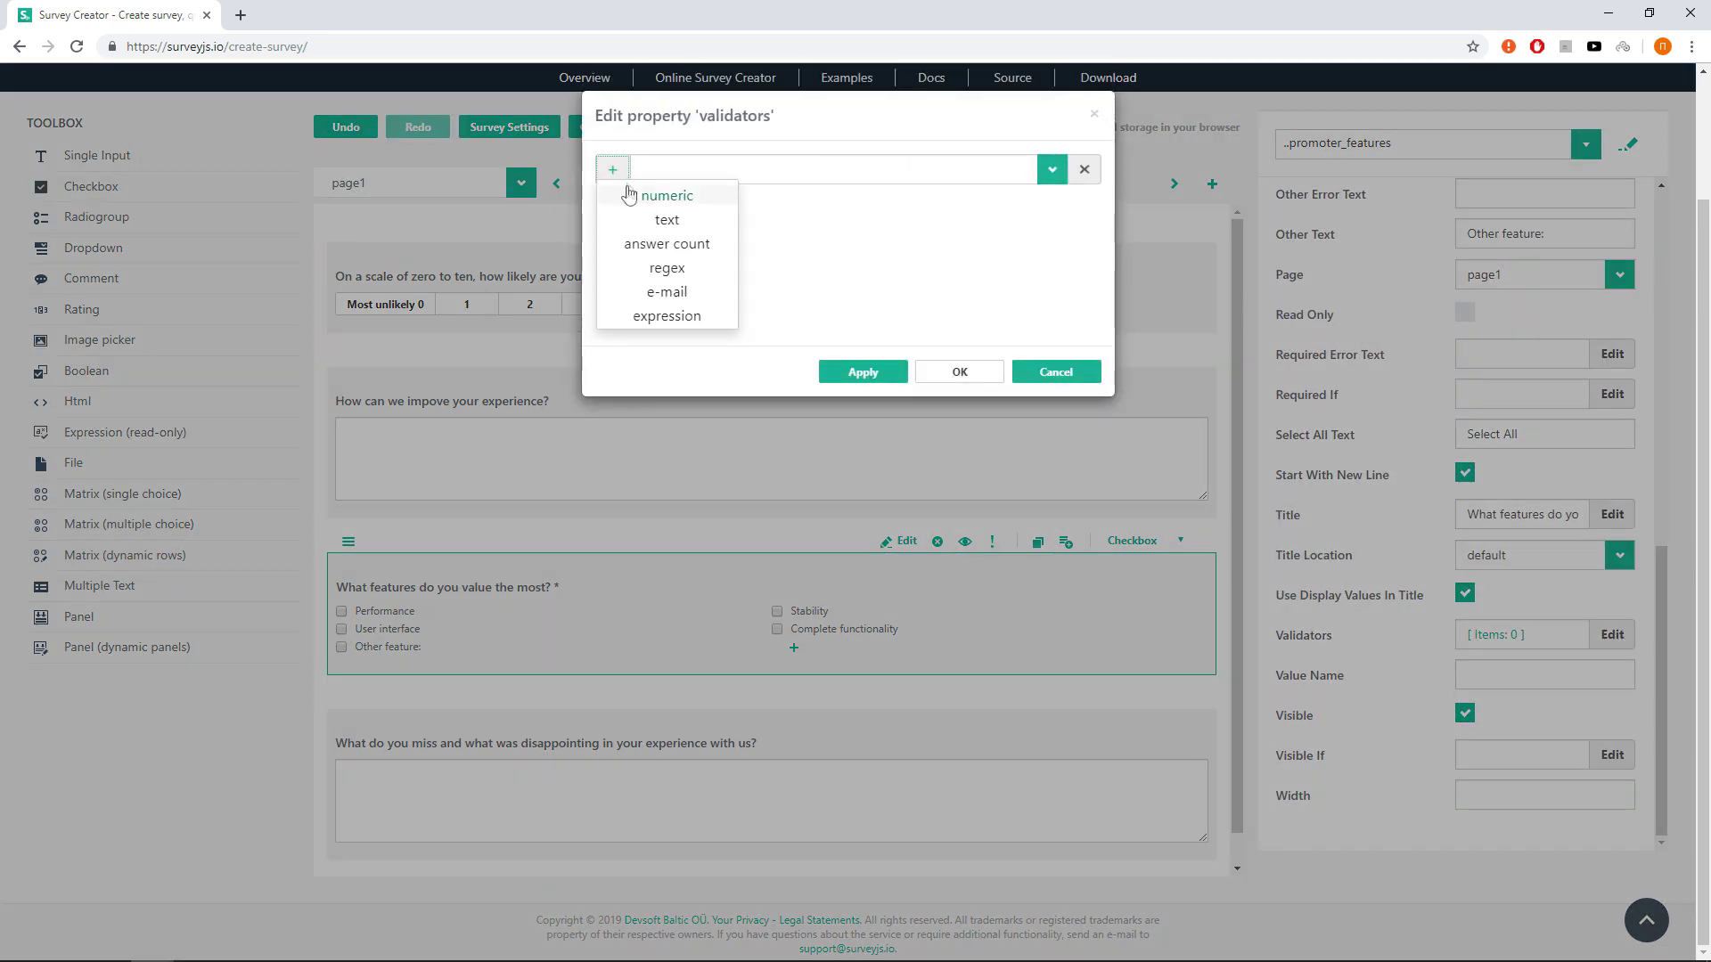
click(640, 239)
click(636, 312)
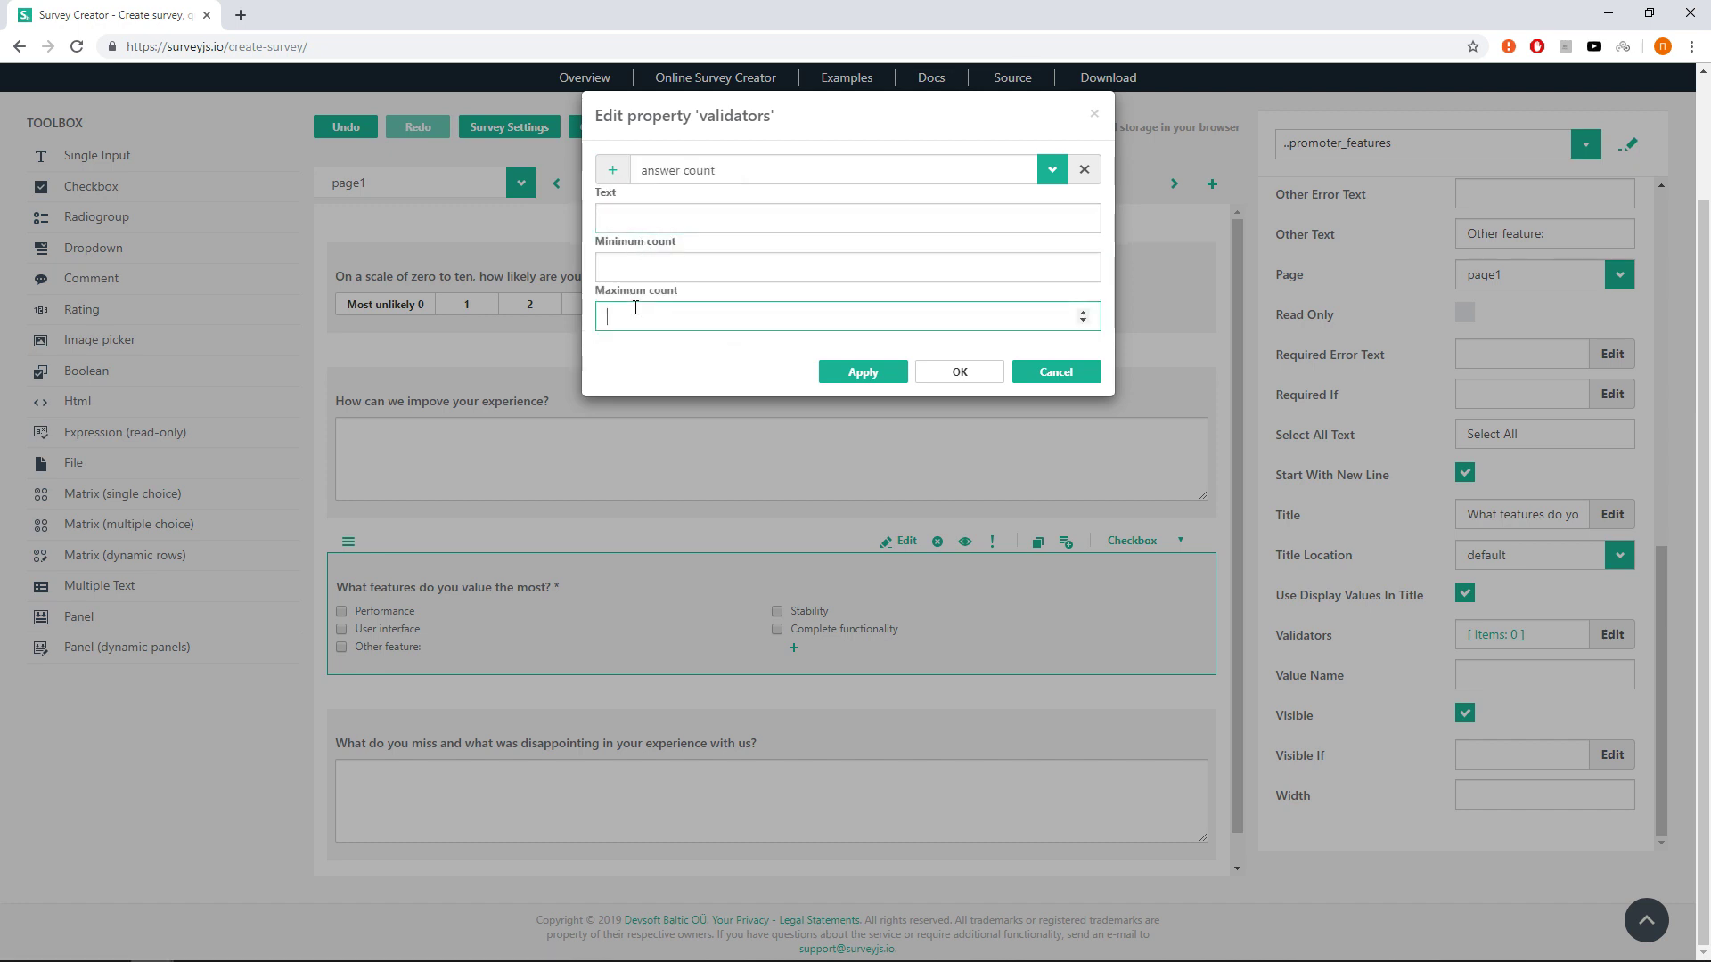
text(2)
click(638, 223)
text(Please select )
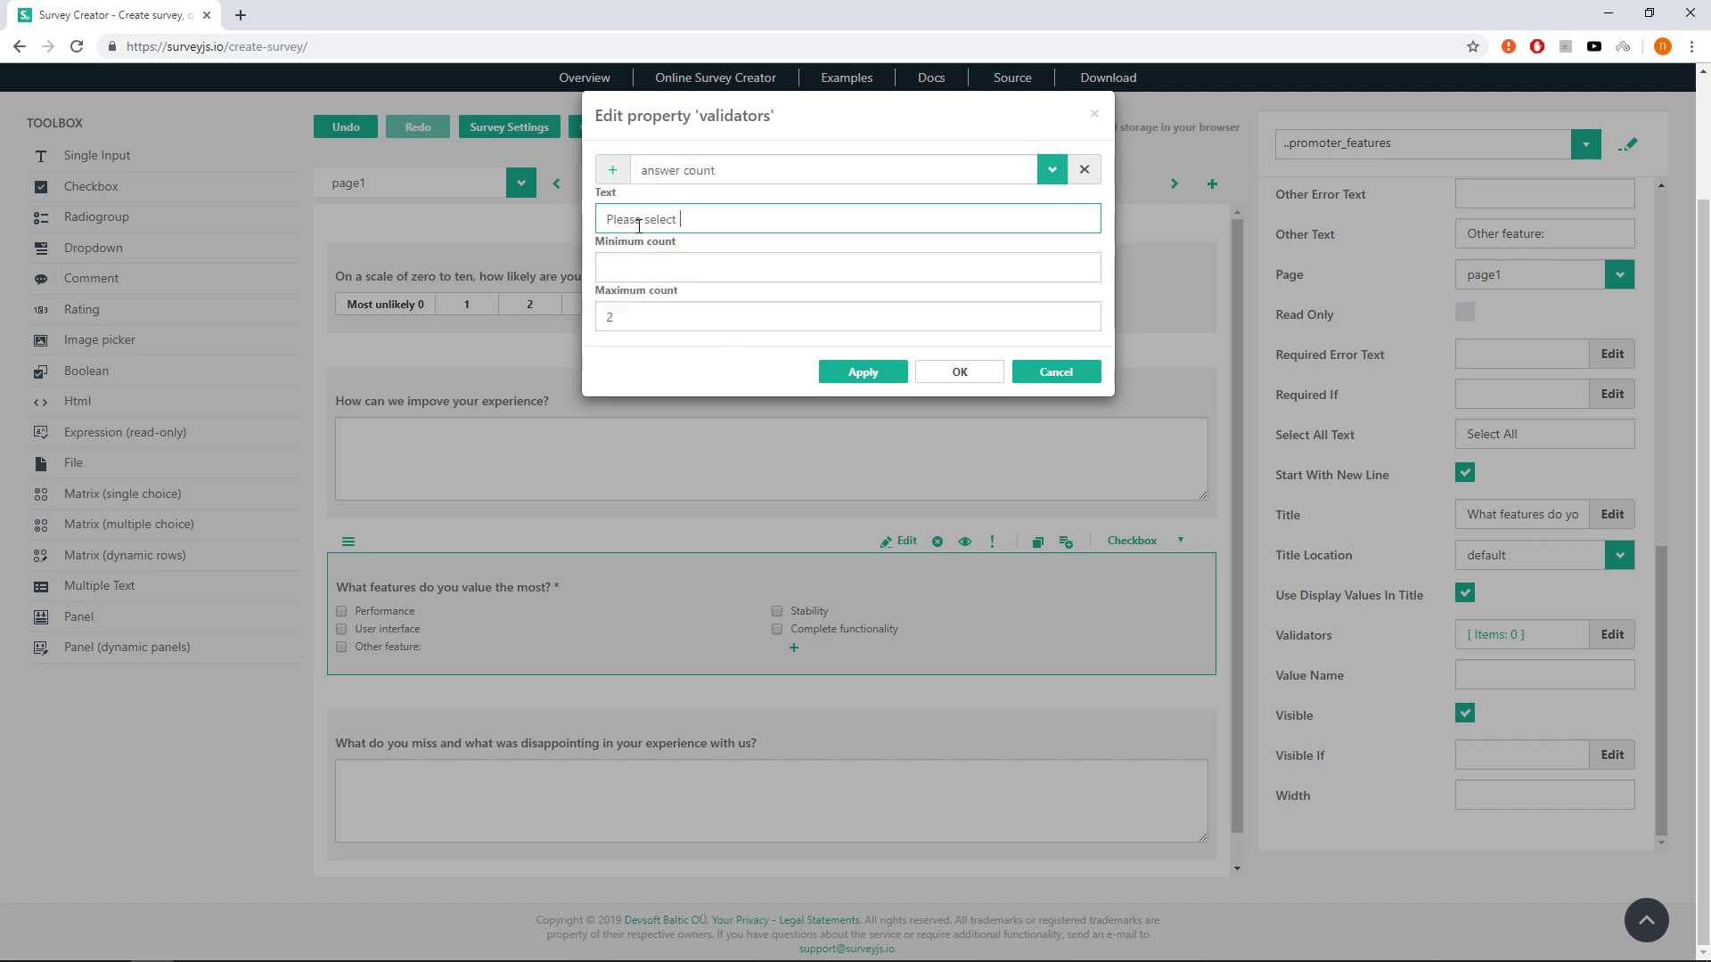
text(two features maximum.)
click(927, 371)
Test with score 9: three ticked features are rejected, two features submit successfully
scroll(766, 445, up, 2)
click(258, 214)
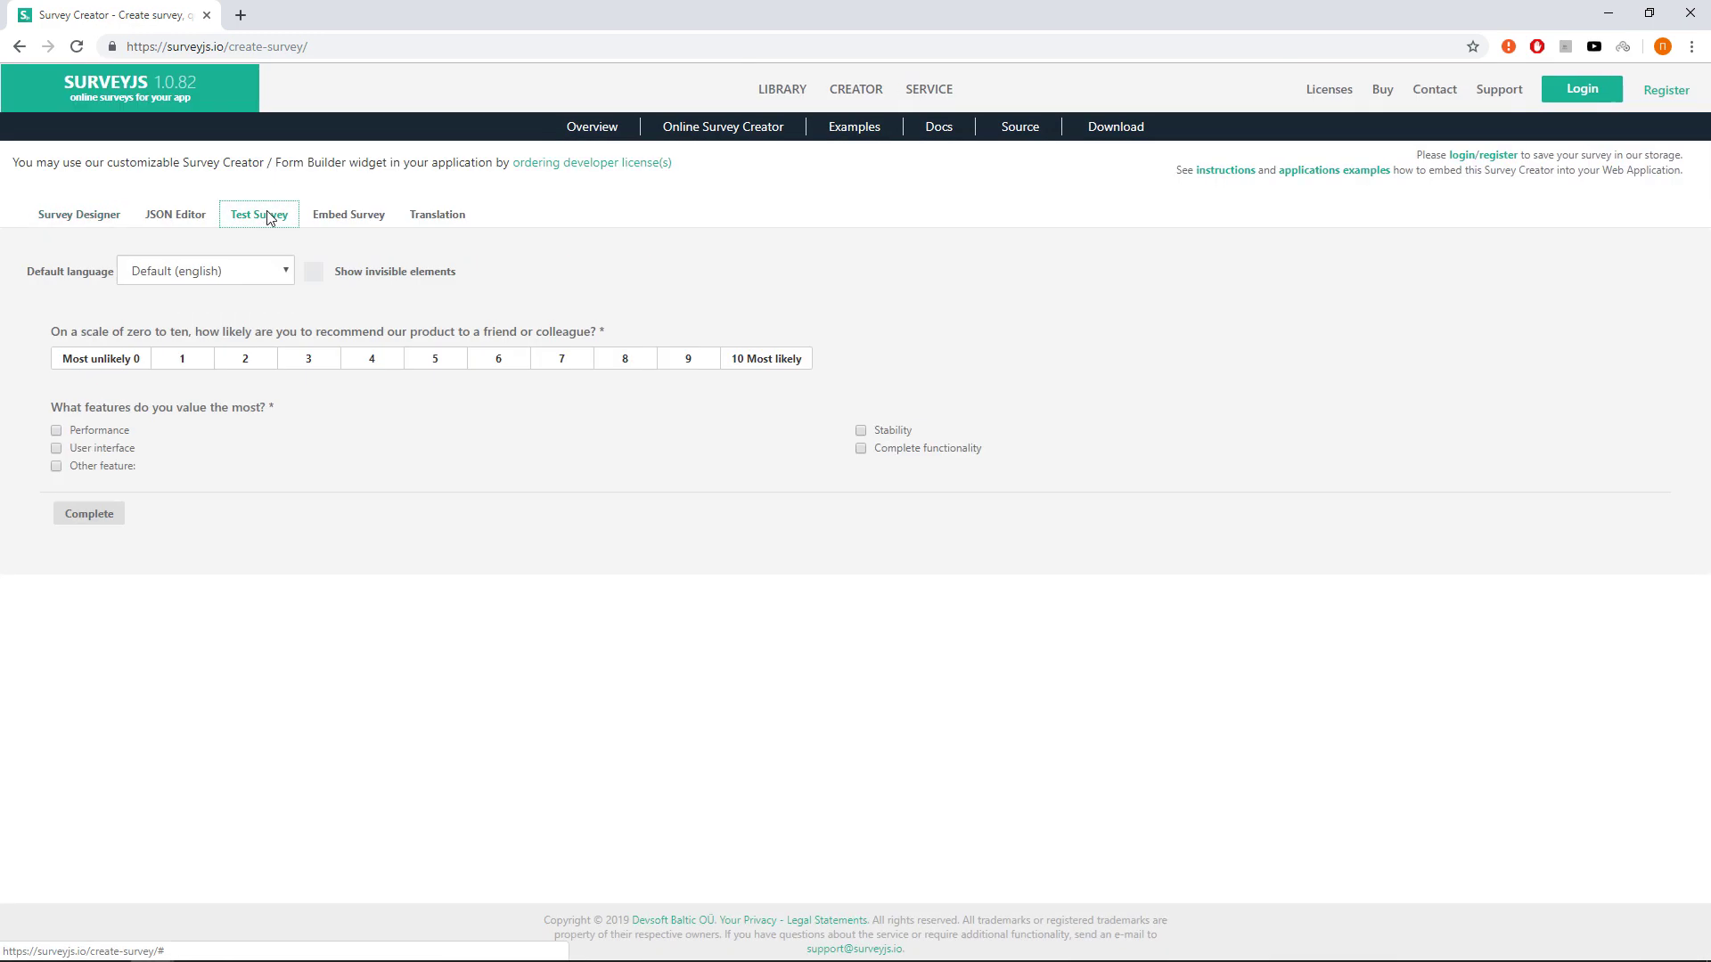
click(688, 358)
click(56, 431)
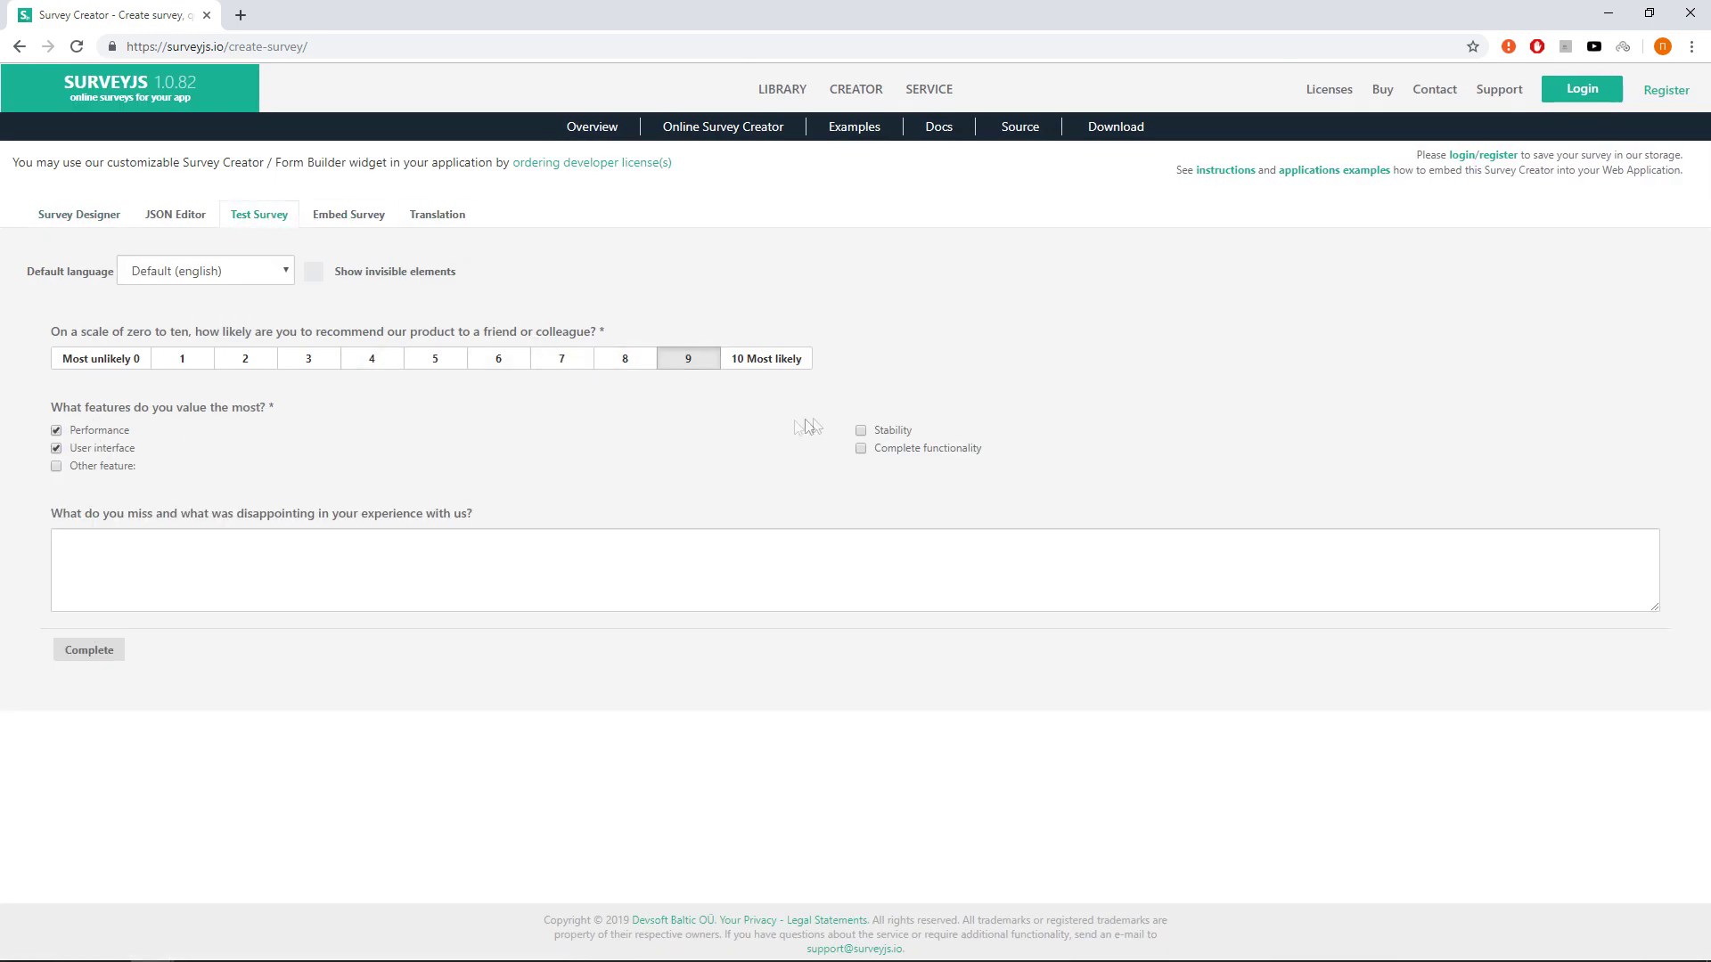
click(861, 430)
click(106, 650)
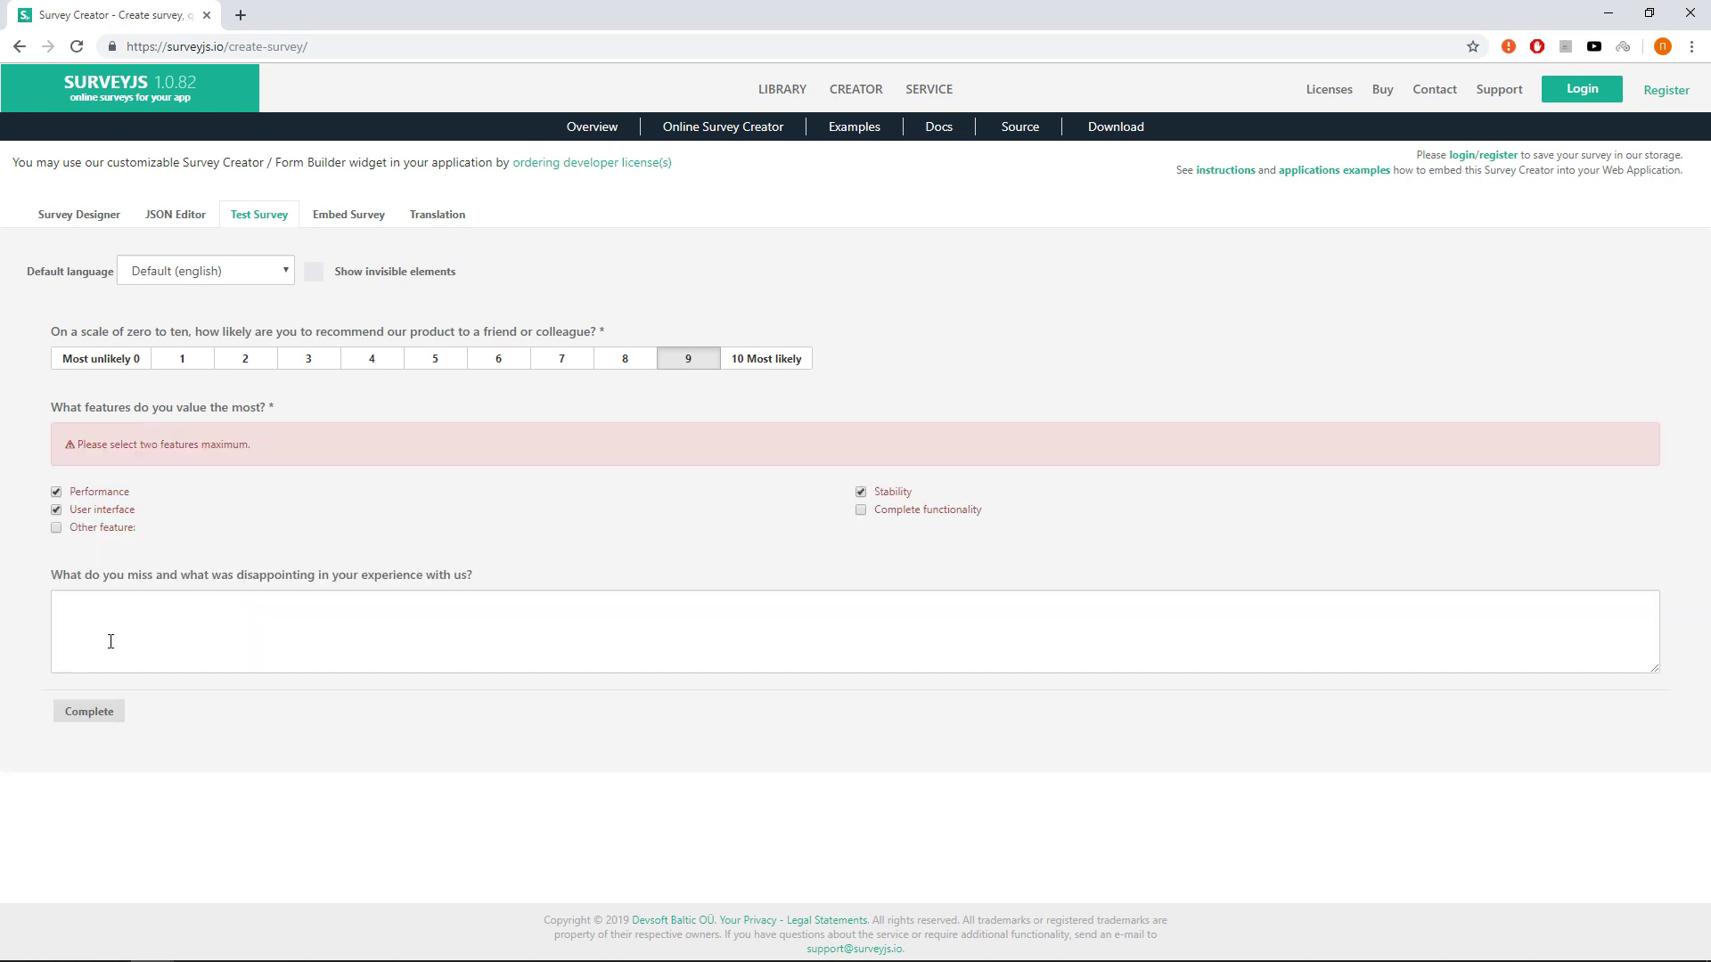
click(56, 510)
click(91, 713)
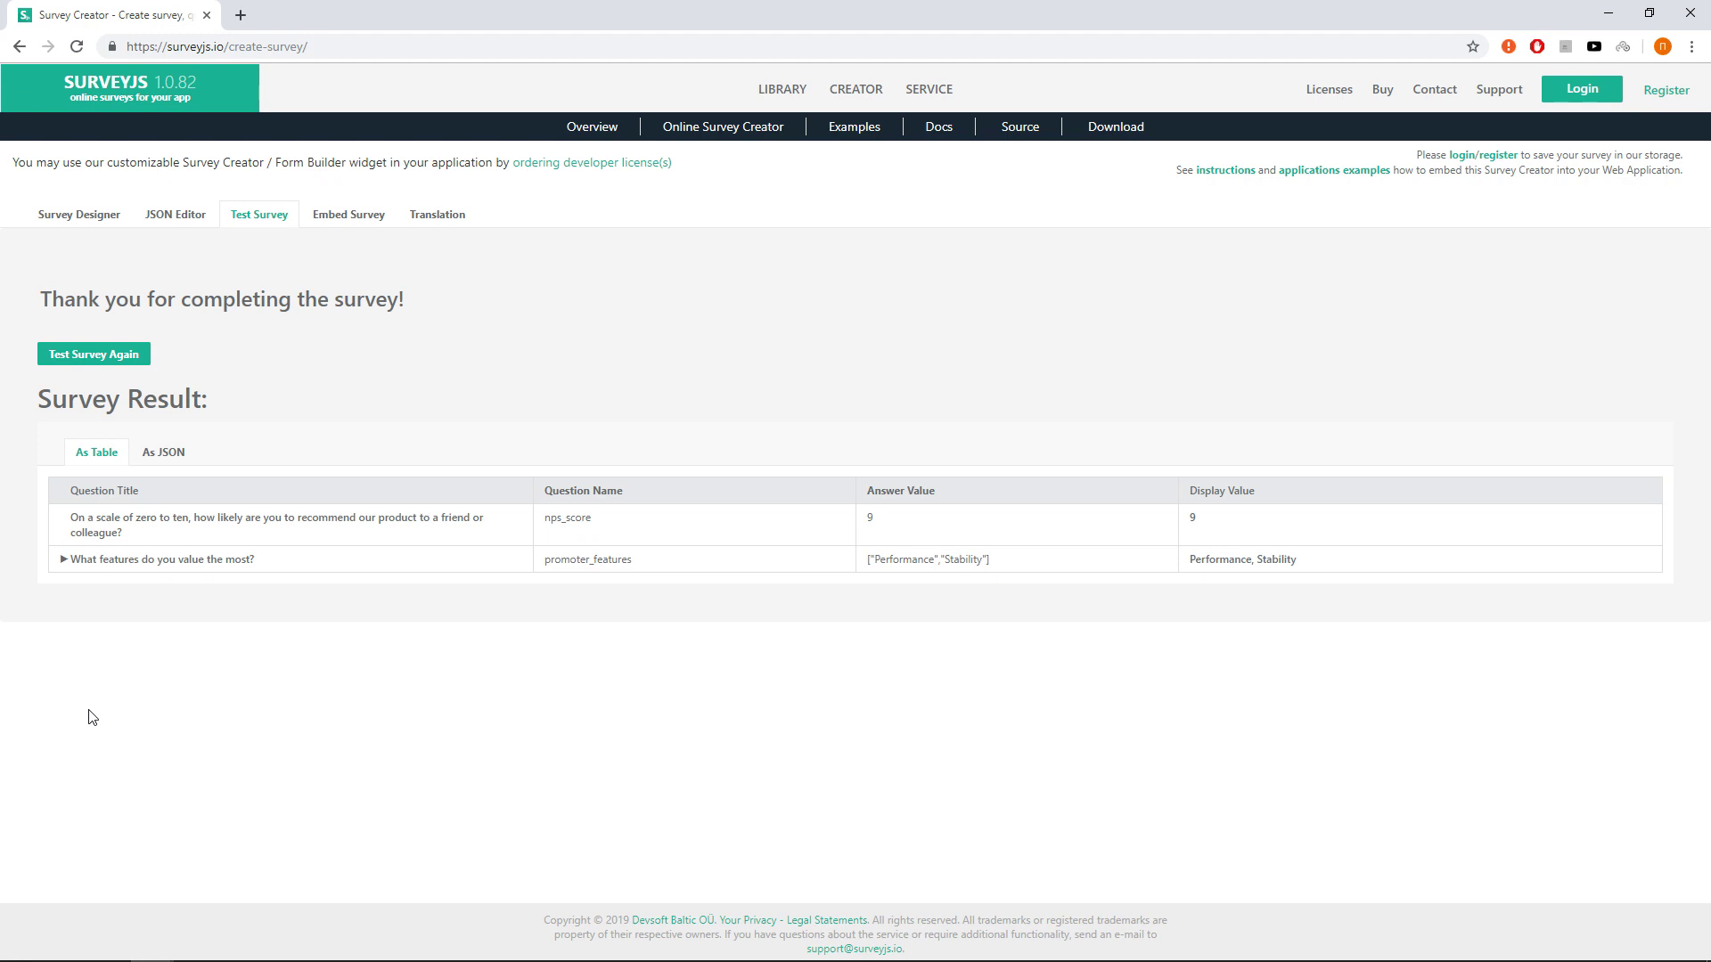
click(109, 219)
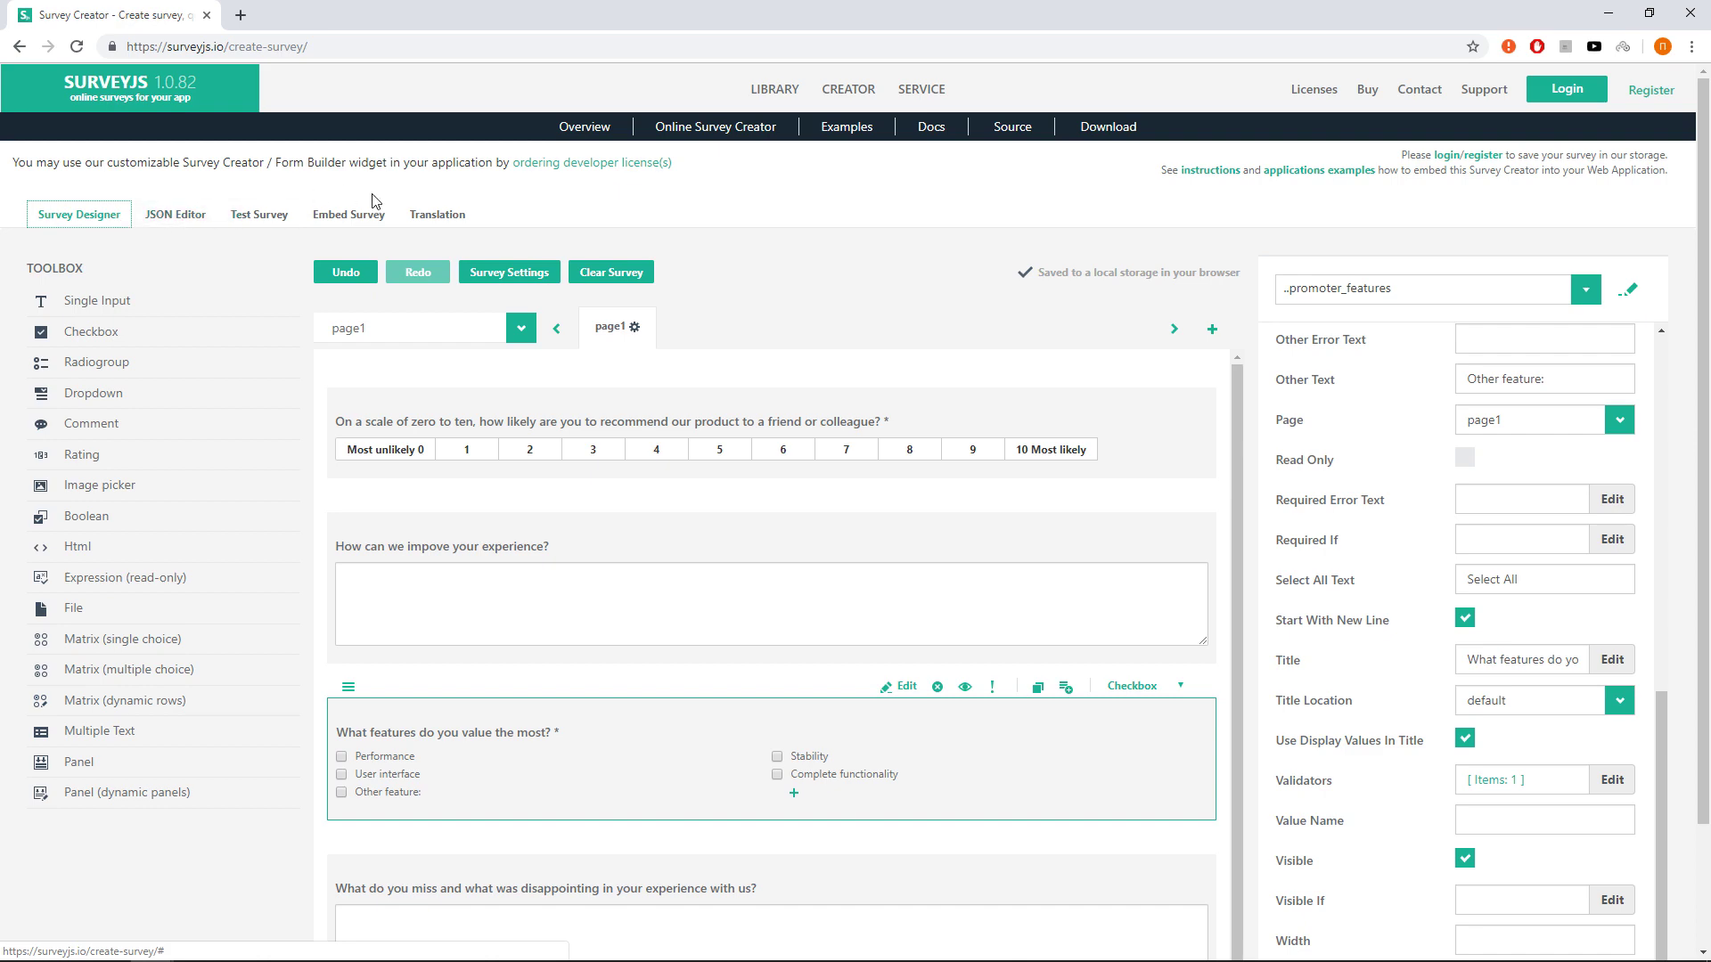
Set Completed Html to an h3 'Thank you for your feedback.' plus an h5 great-product line
click(481, 275)
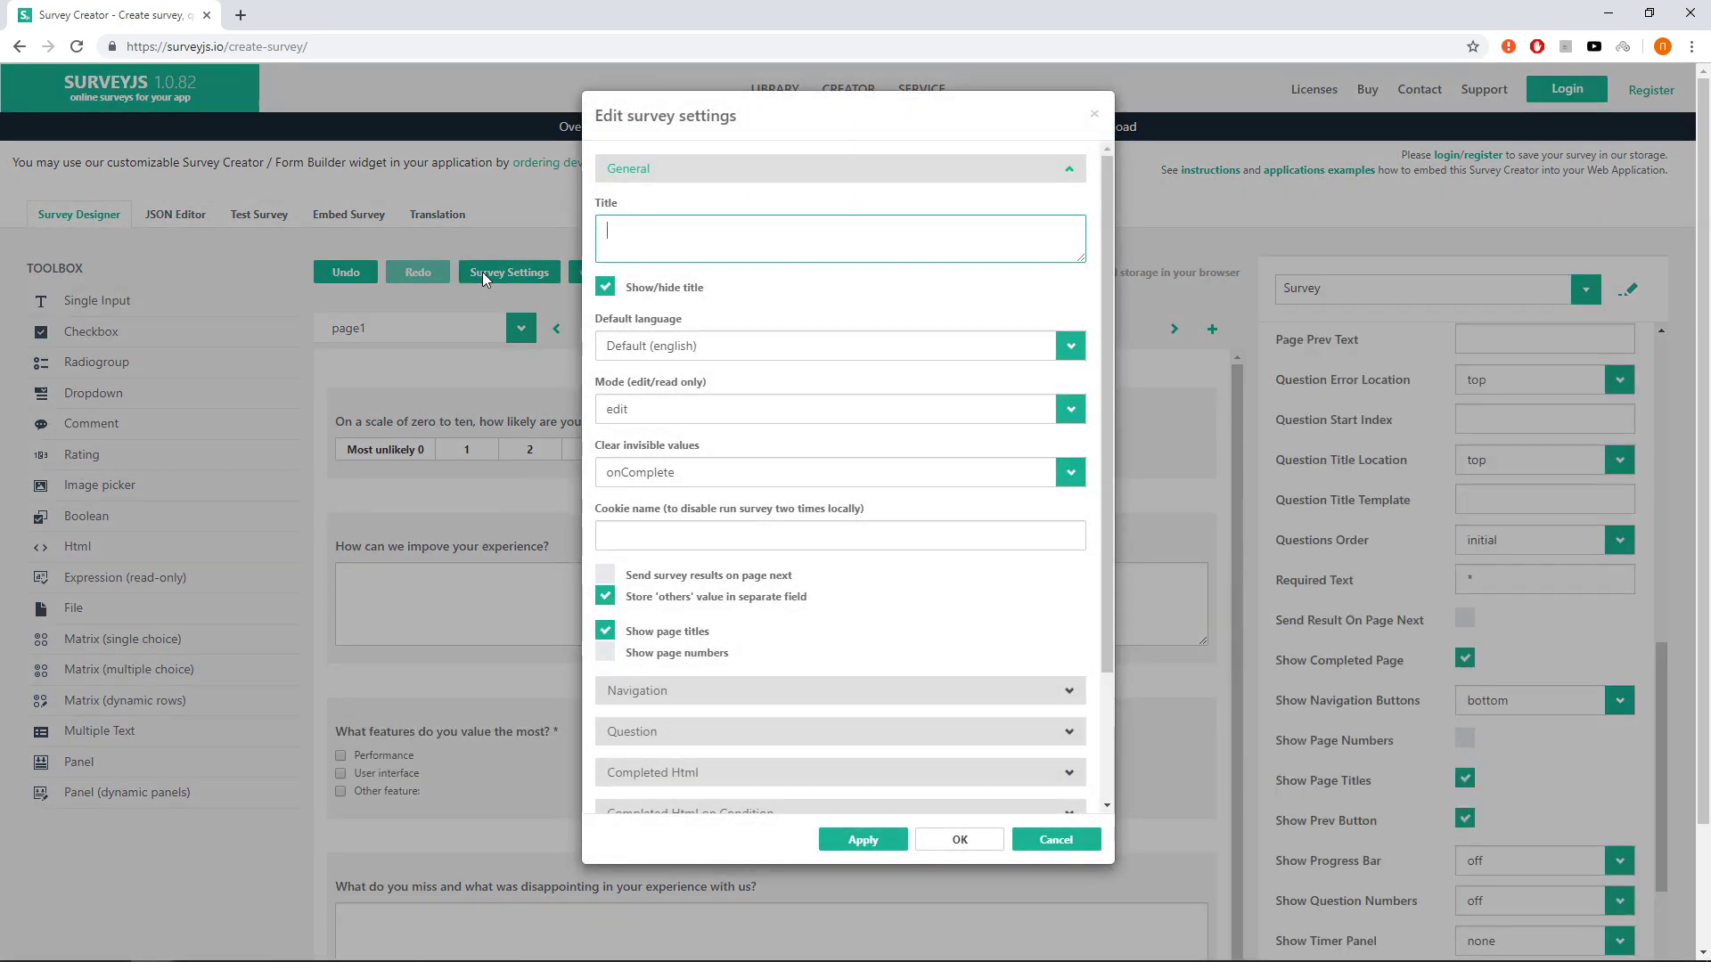
click(729, 770)
text(<)
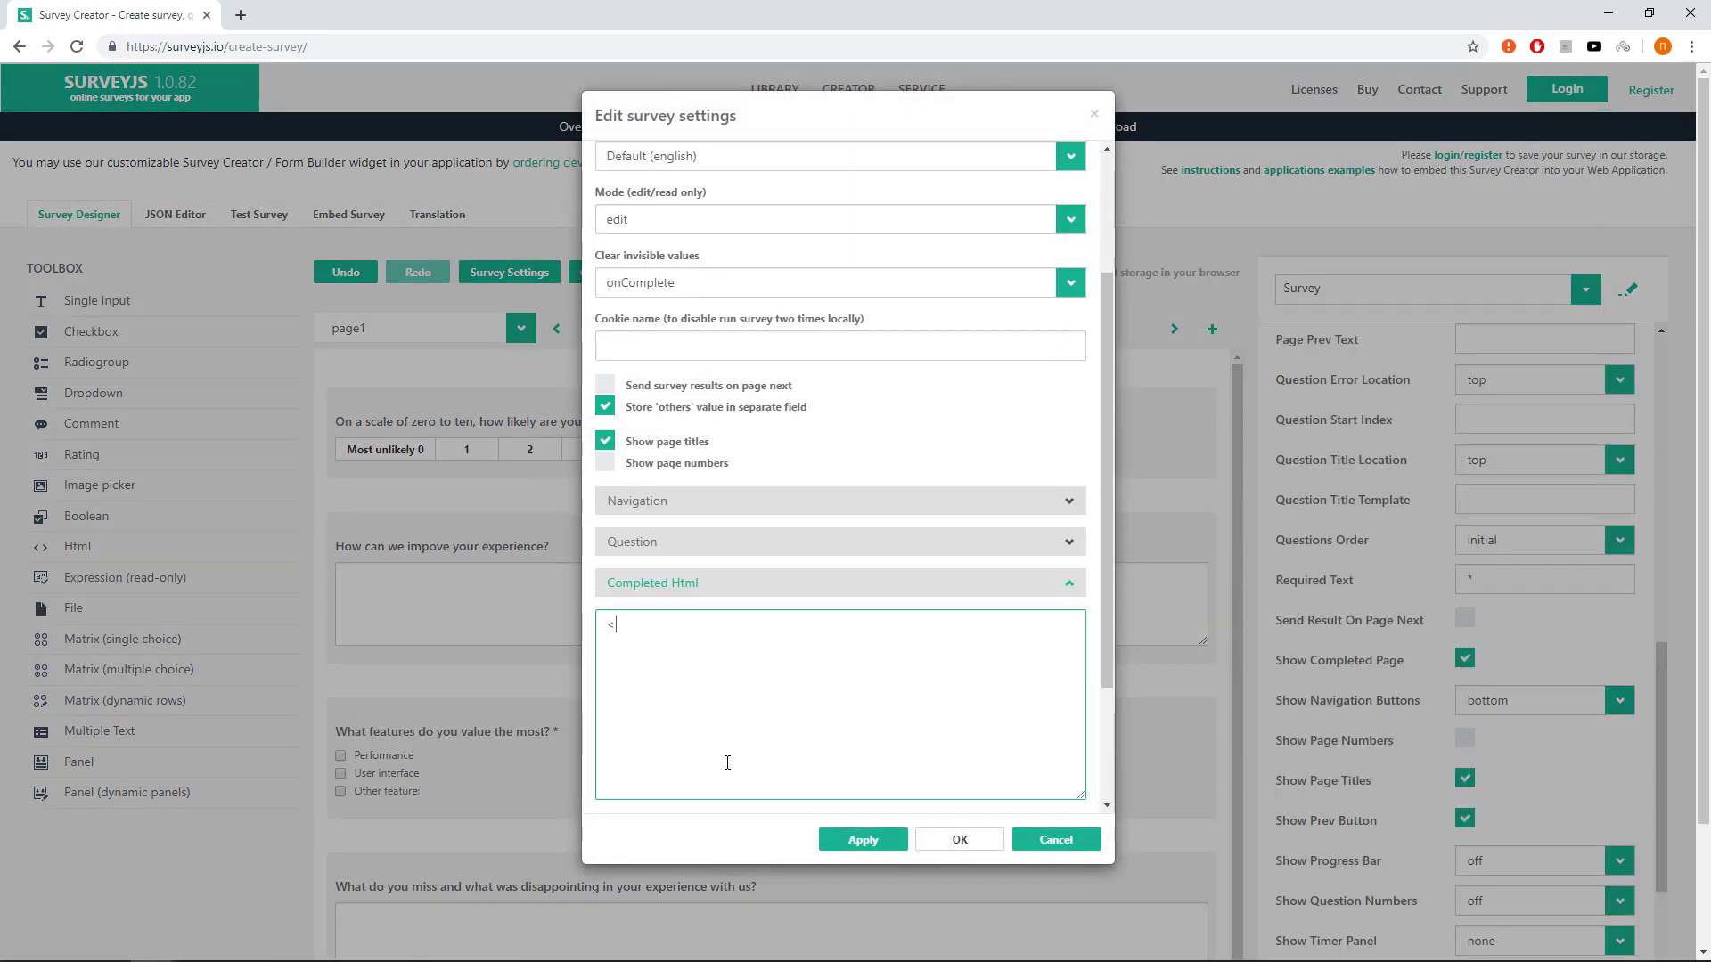
text(h3>Thank you for your feedback.</h3>)
key(Return)
text(<h5>)
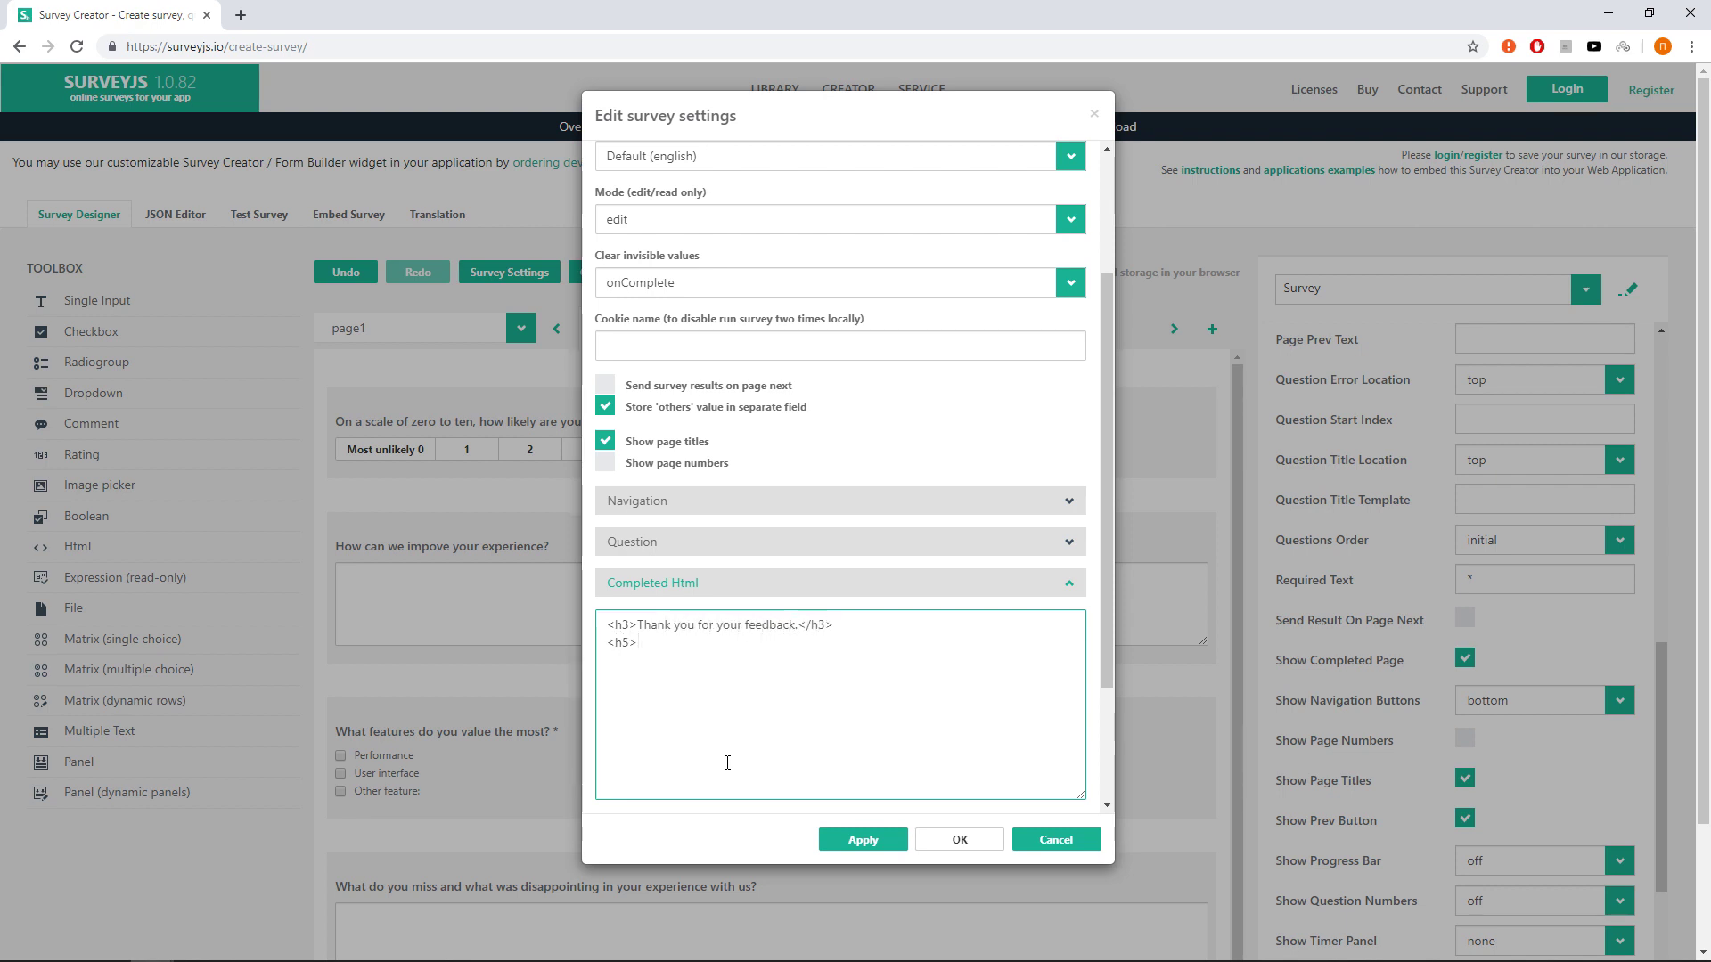
text(Your thoughts and ideas will help us to create a gr)
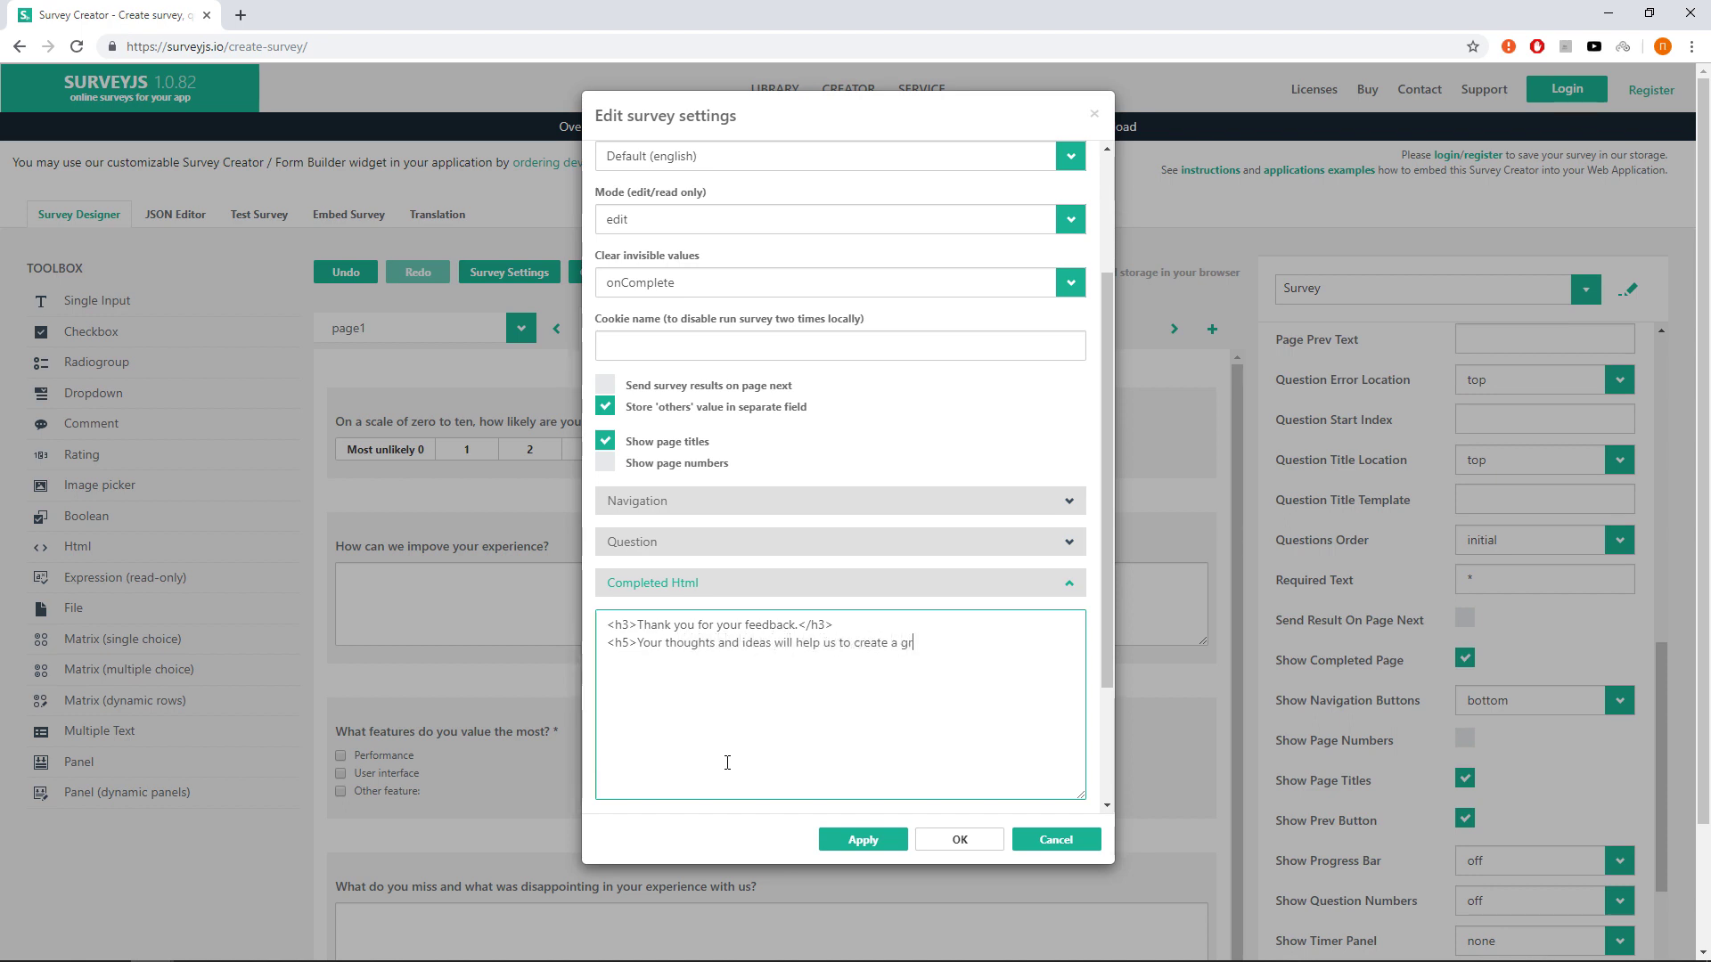
text(eat product! </h5>)
scroll(727, 763, down, 3)
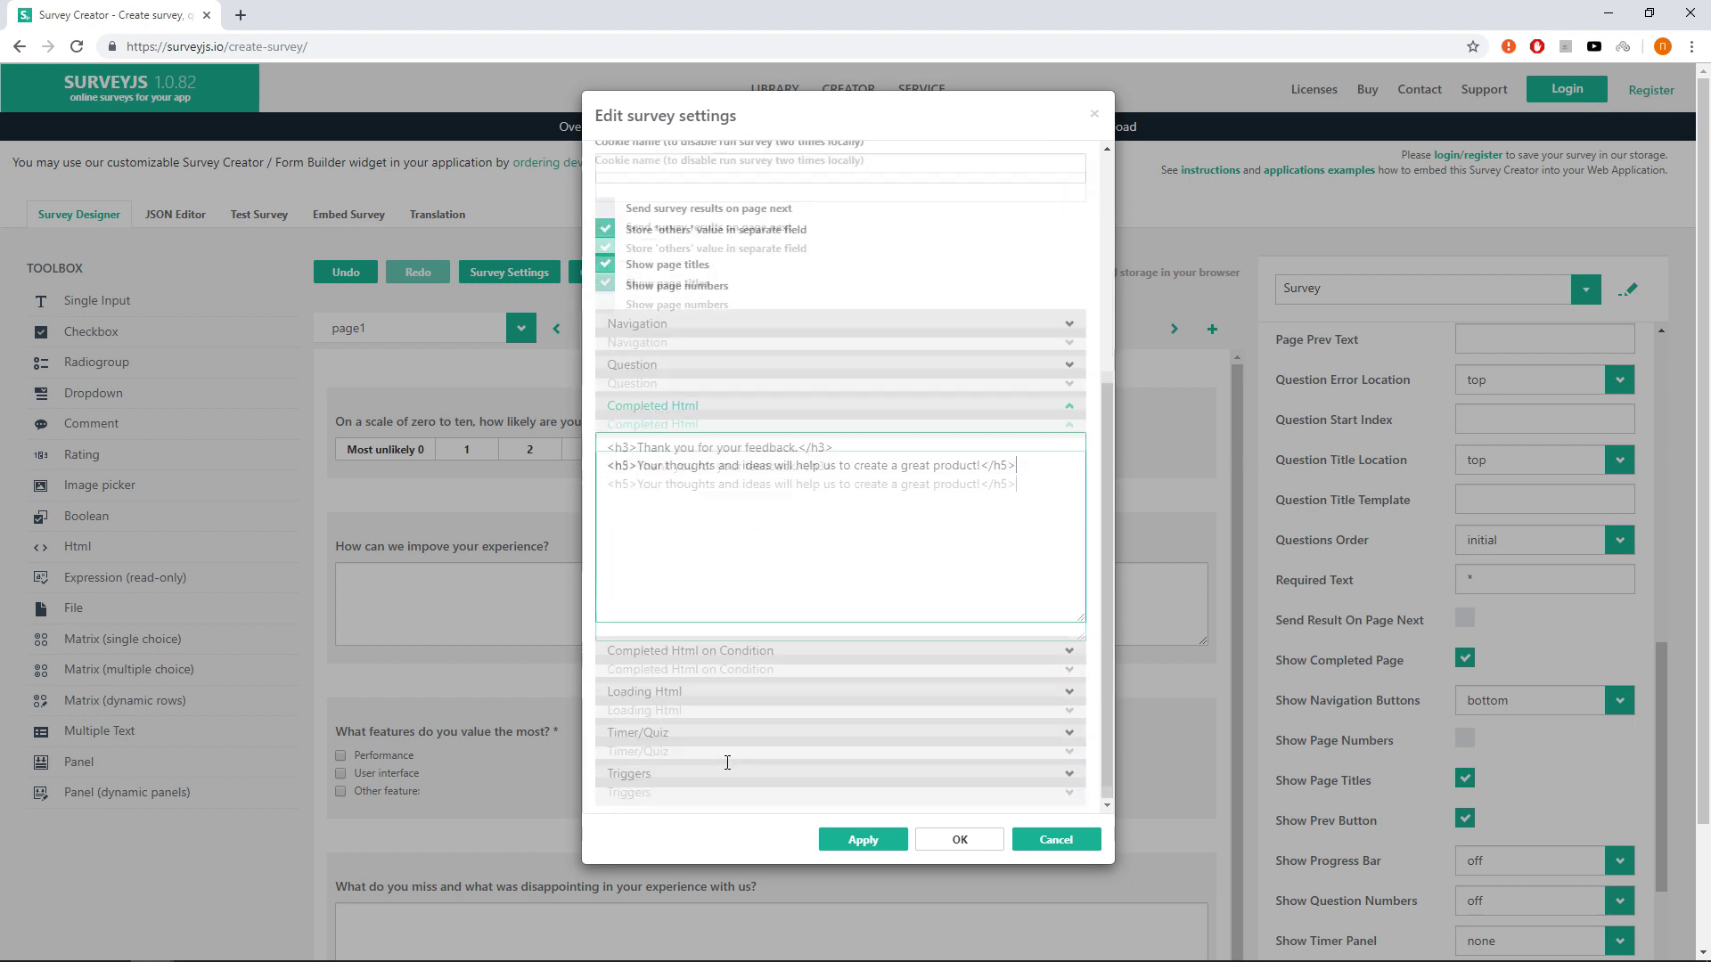
Add a conditional completion page for {nps_score} > 8 with an h5 promoter thank-you message
click(774, 654)
click(602, 637)
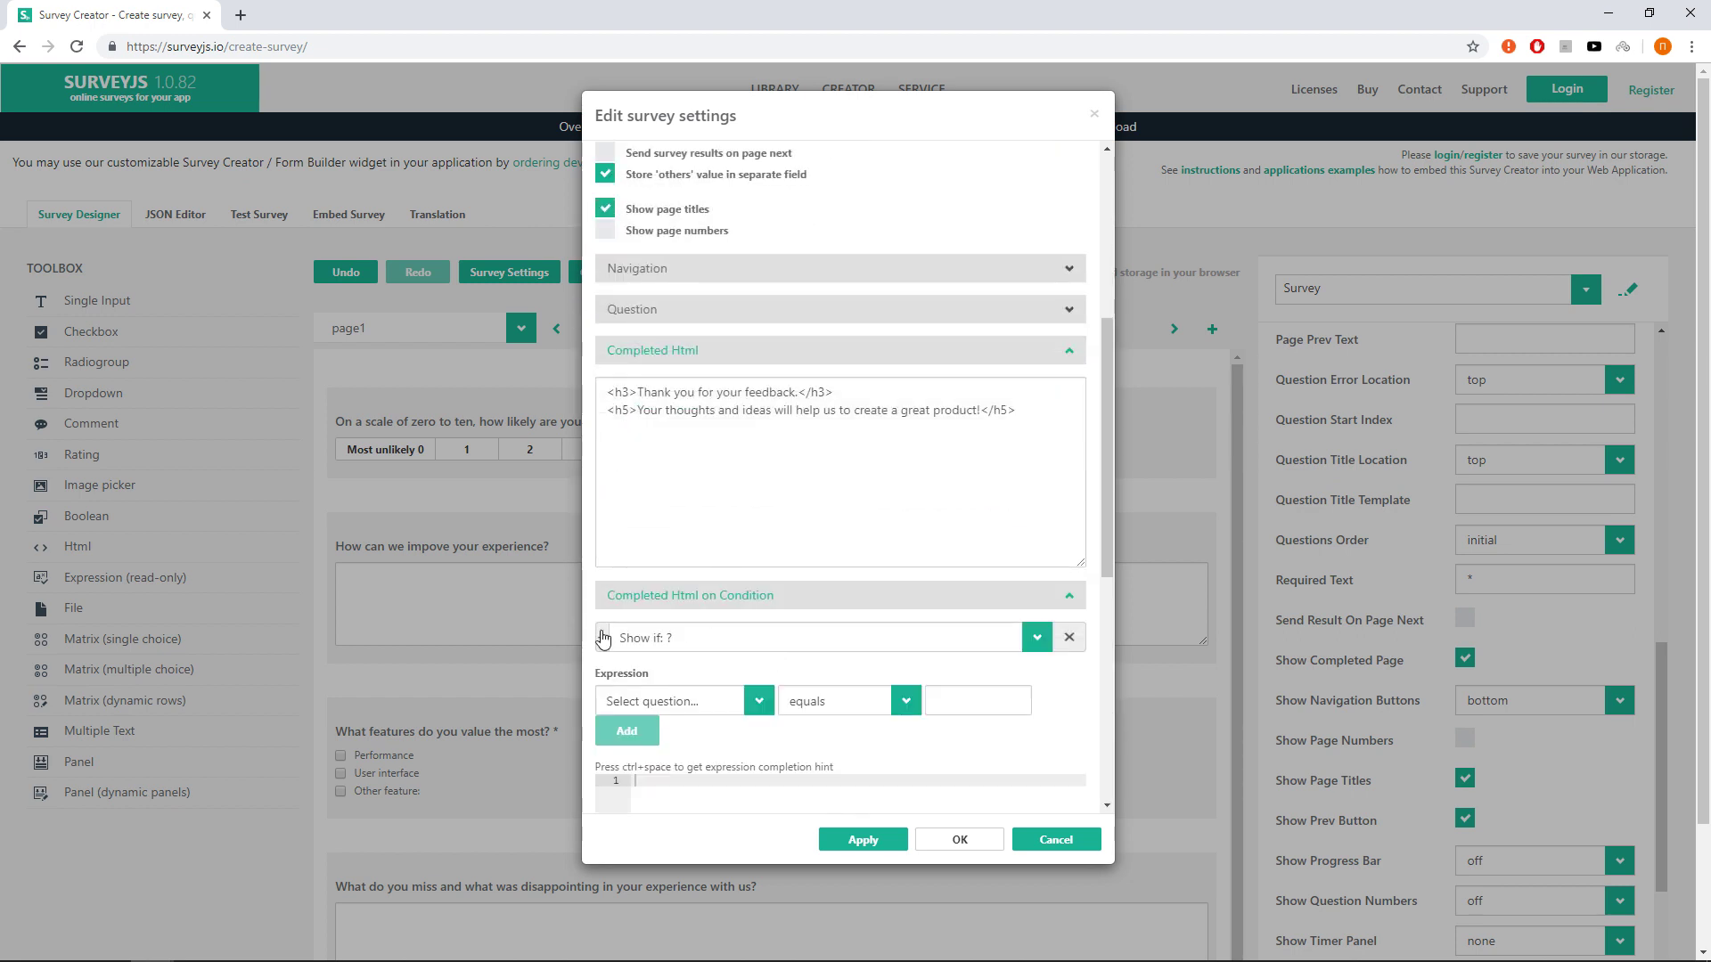
click(660, 701)
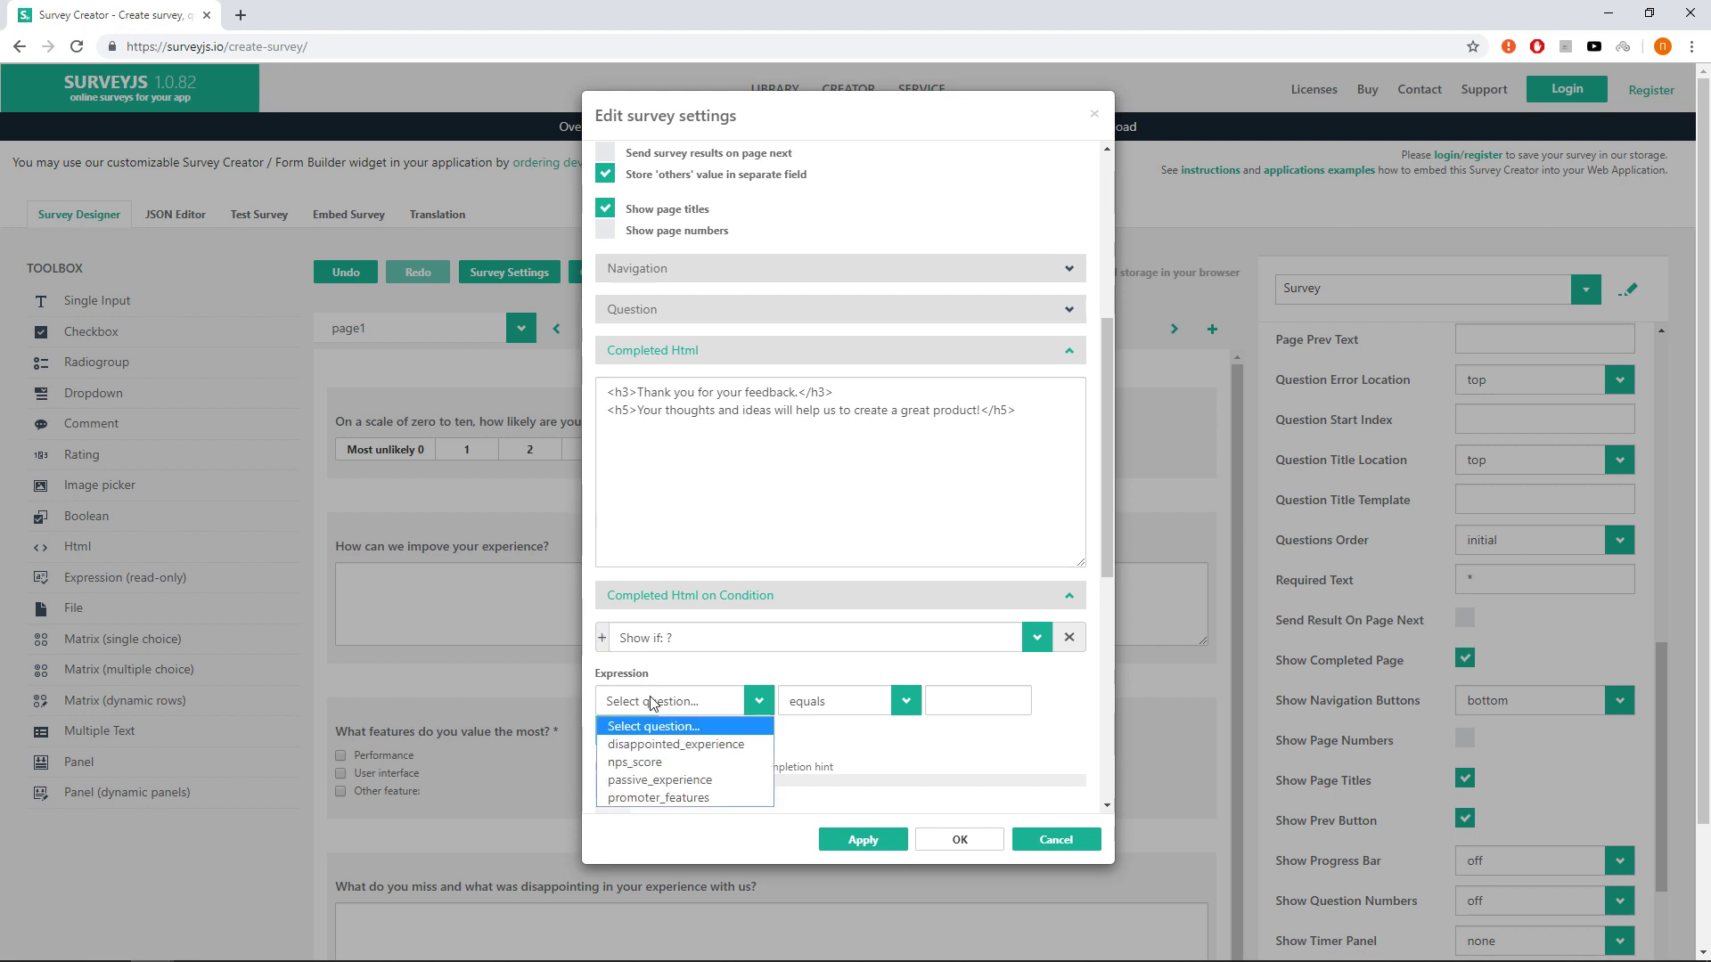
click(655, 762)
click(834, 701)
click(820, 821)
click(956, 699)
text(8)
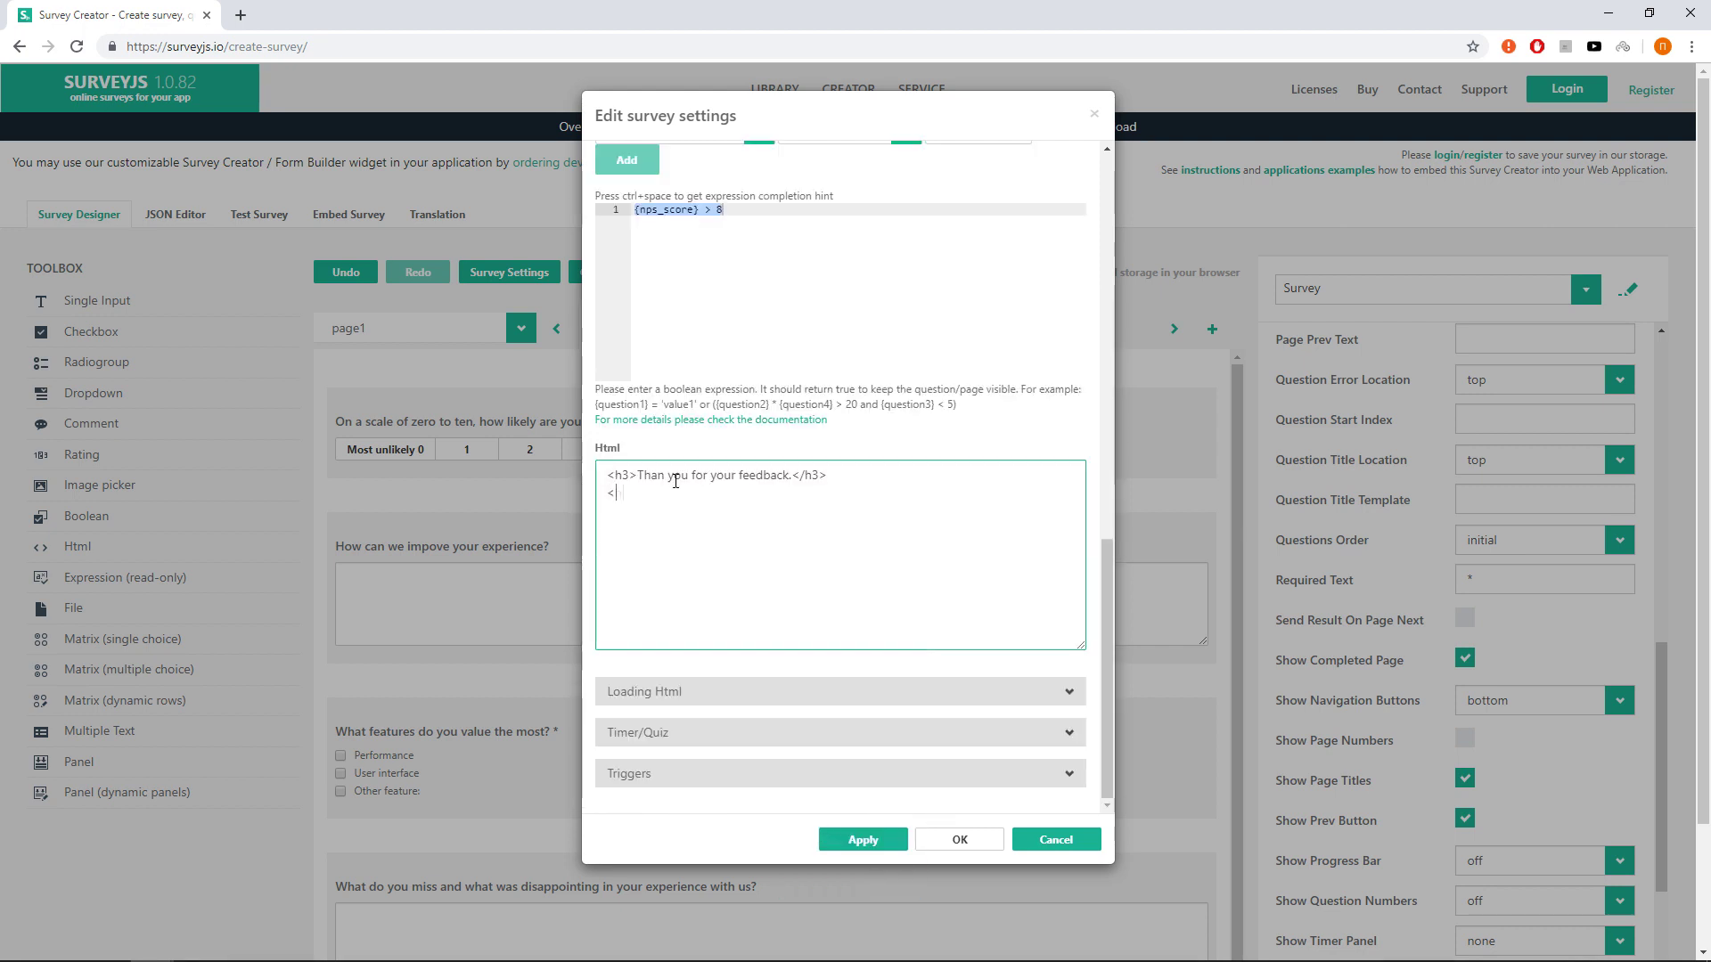
text(<h5>We glad that you love our product)
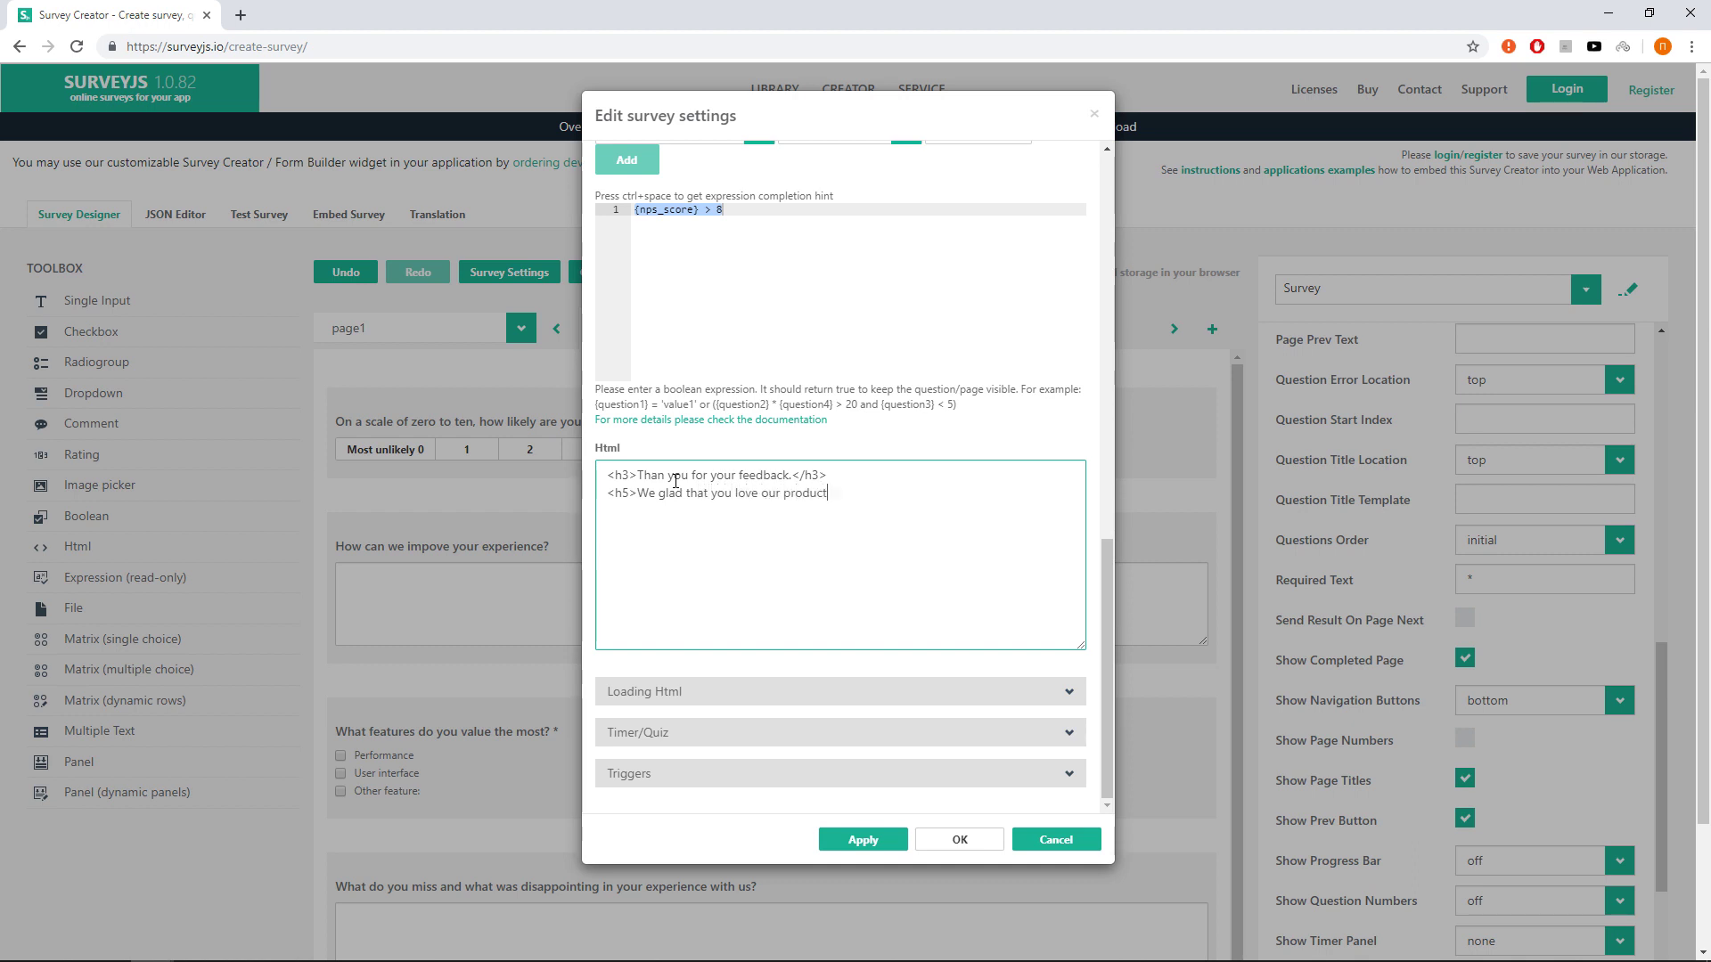
text(. Your ideas ans suggestions will help us to m)
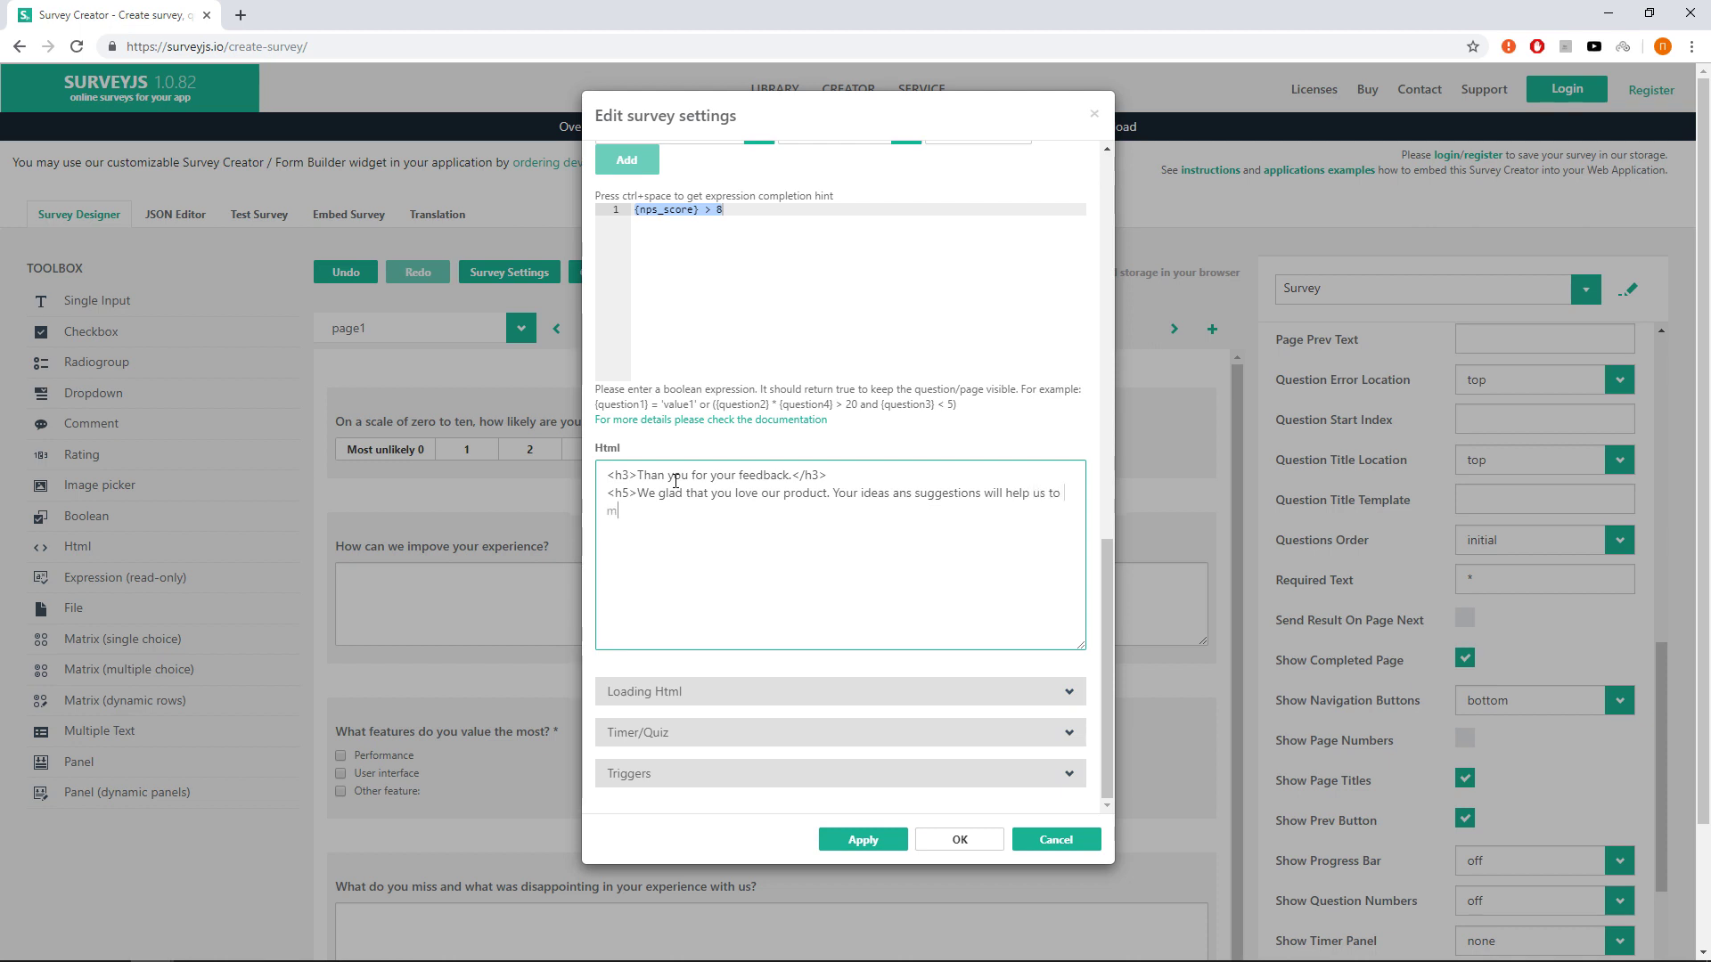
text(ake our product even better!</h5>)
Add a second conditional completion page with condition {nps_score} < 6
scroll(676, 481, up, 3)
click(602, 336)
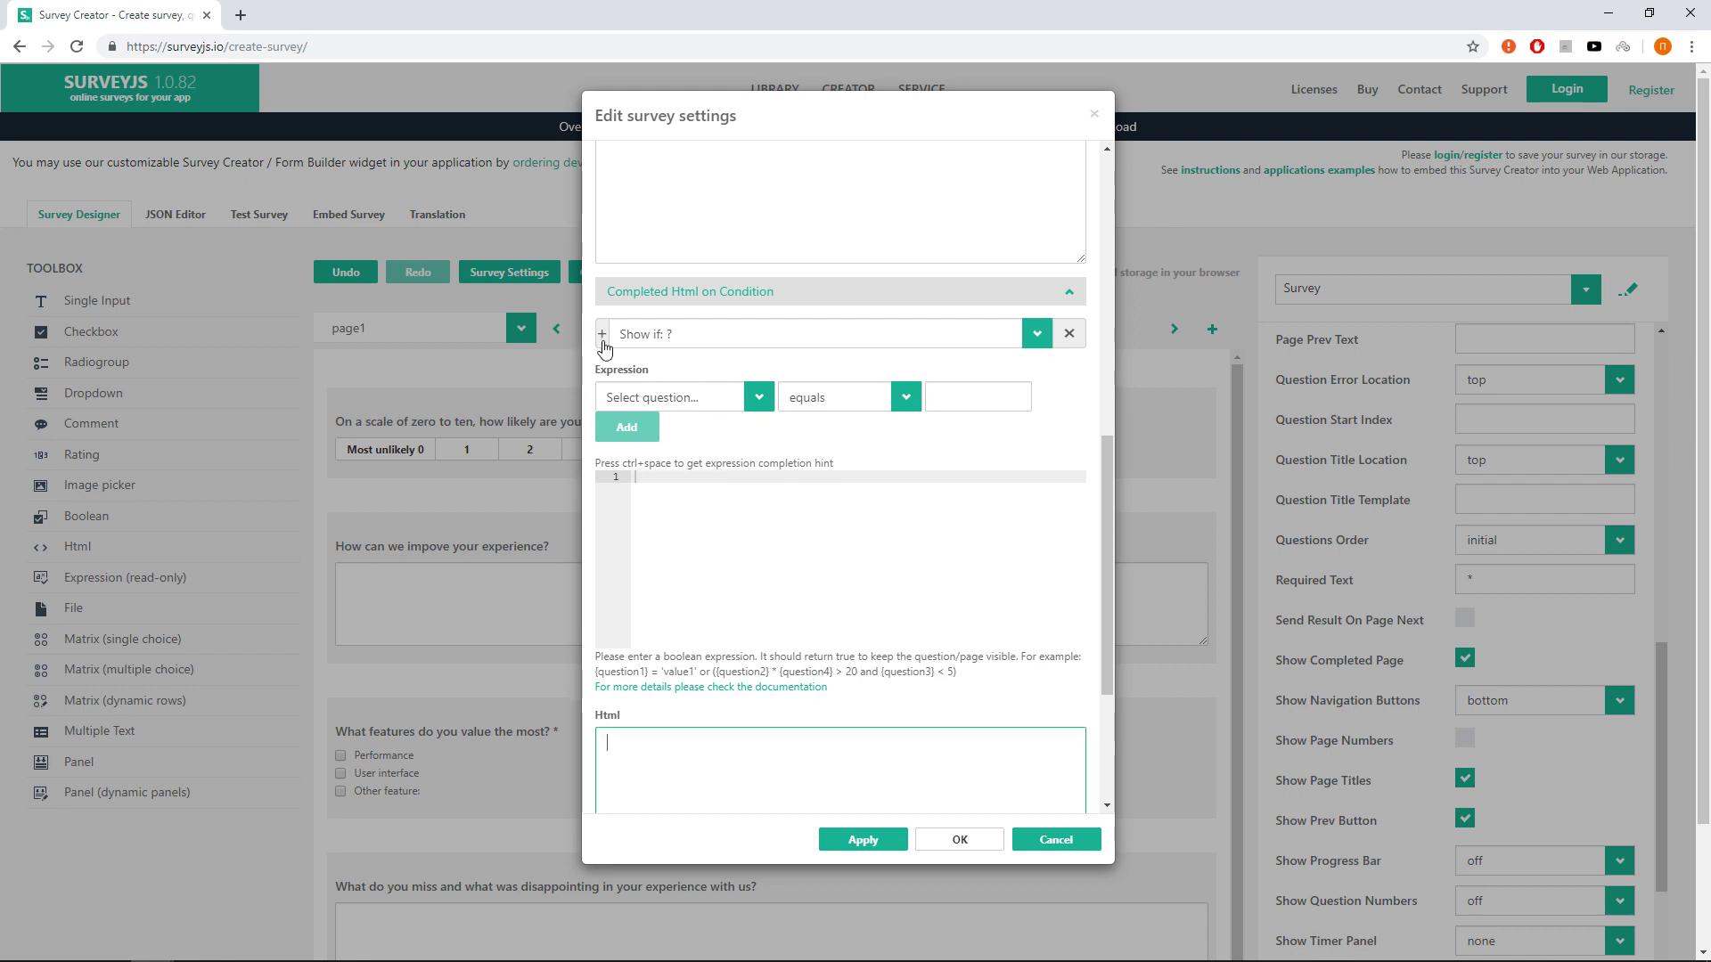
scroll(603, 348, down, 1)
click(671, 308)
click(757, 343)
click(905, 309)
click(815, 458)
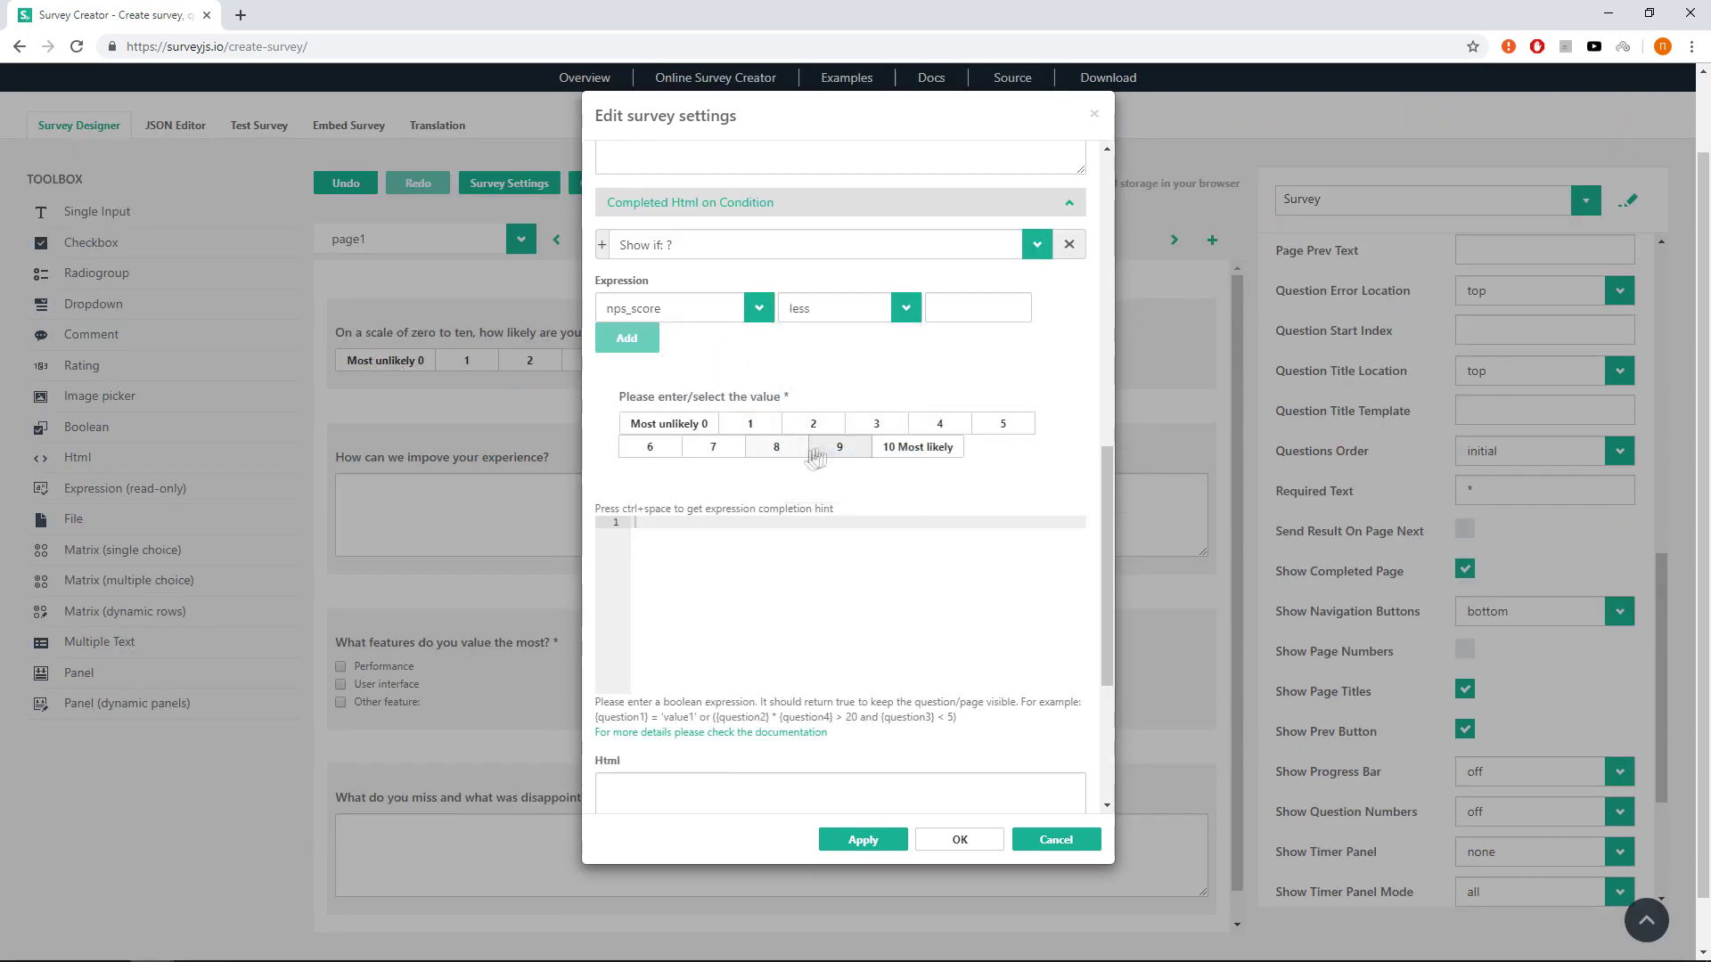
click(649, 448)
click(626, 338)
Give it an h3 'Thank for your feedback.' plus an h5 suggestions line, and save
click(690, 701)
text(<h3>Thank for your feedback.</h3>)
key(Return)
text(<h5>We are glad that you share with)
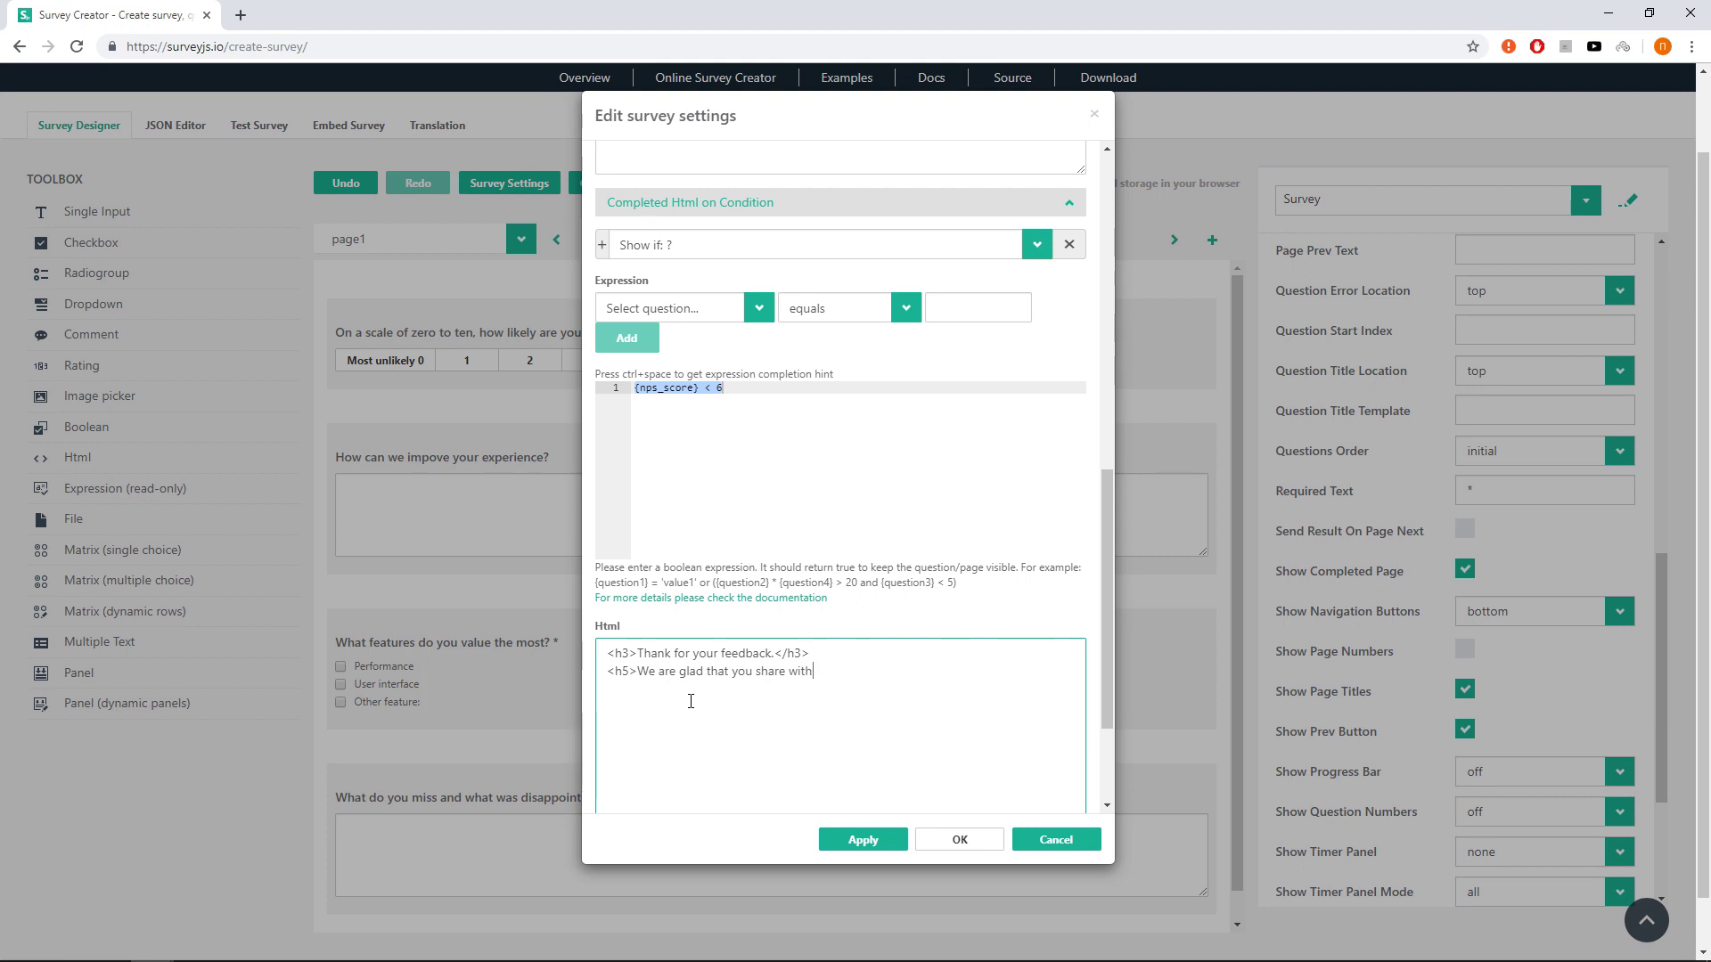
text( us your ideas. We highly value all suggestions from)
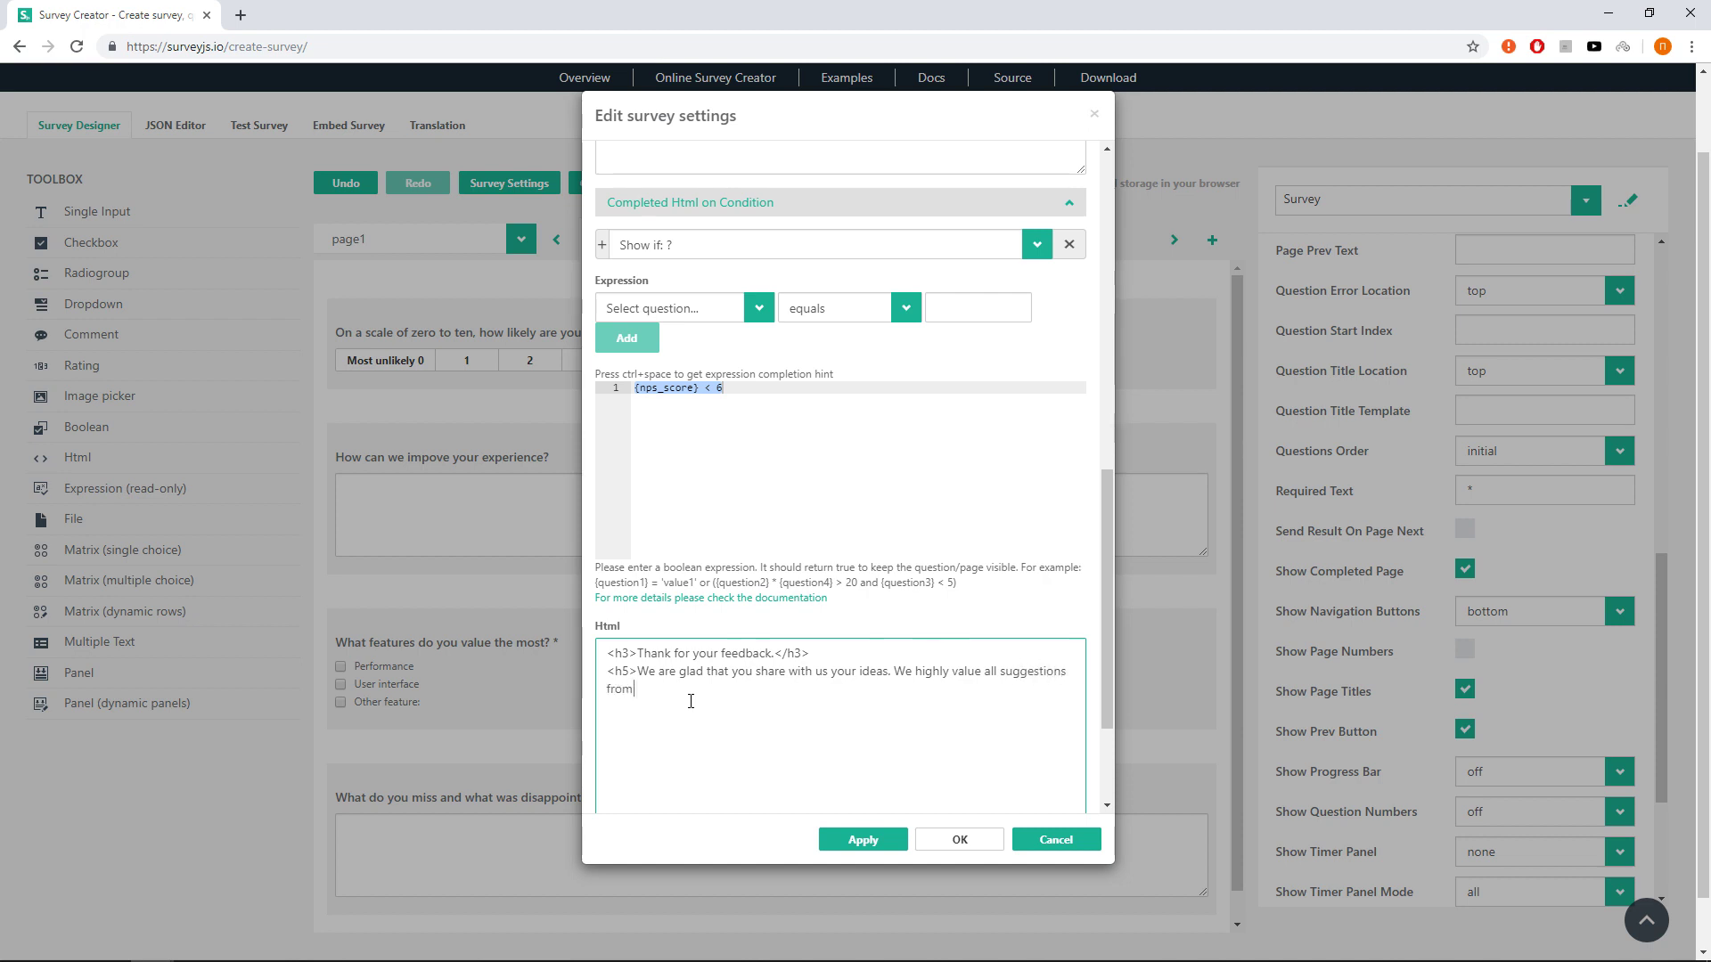
text( our customers. We do our best to im)
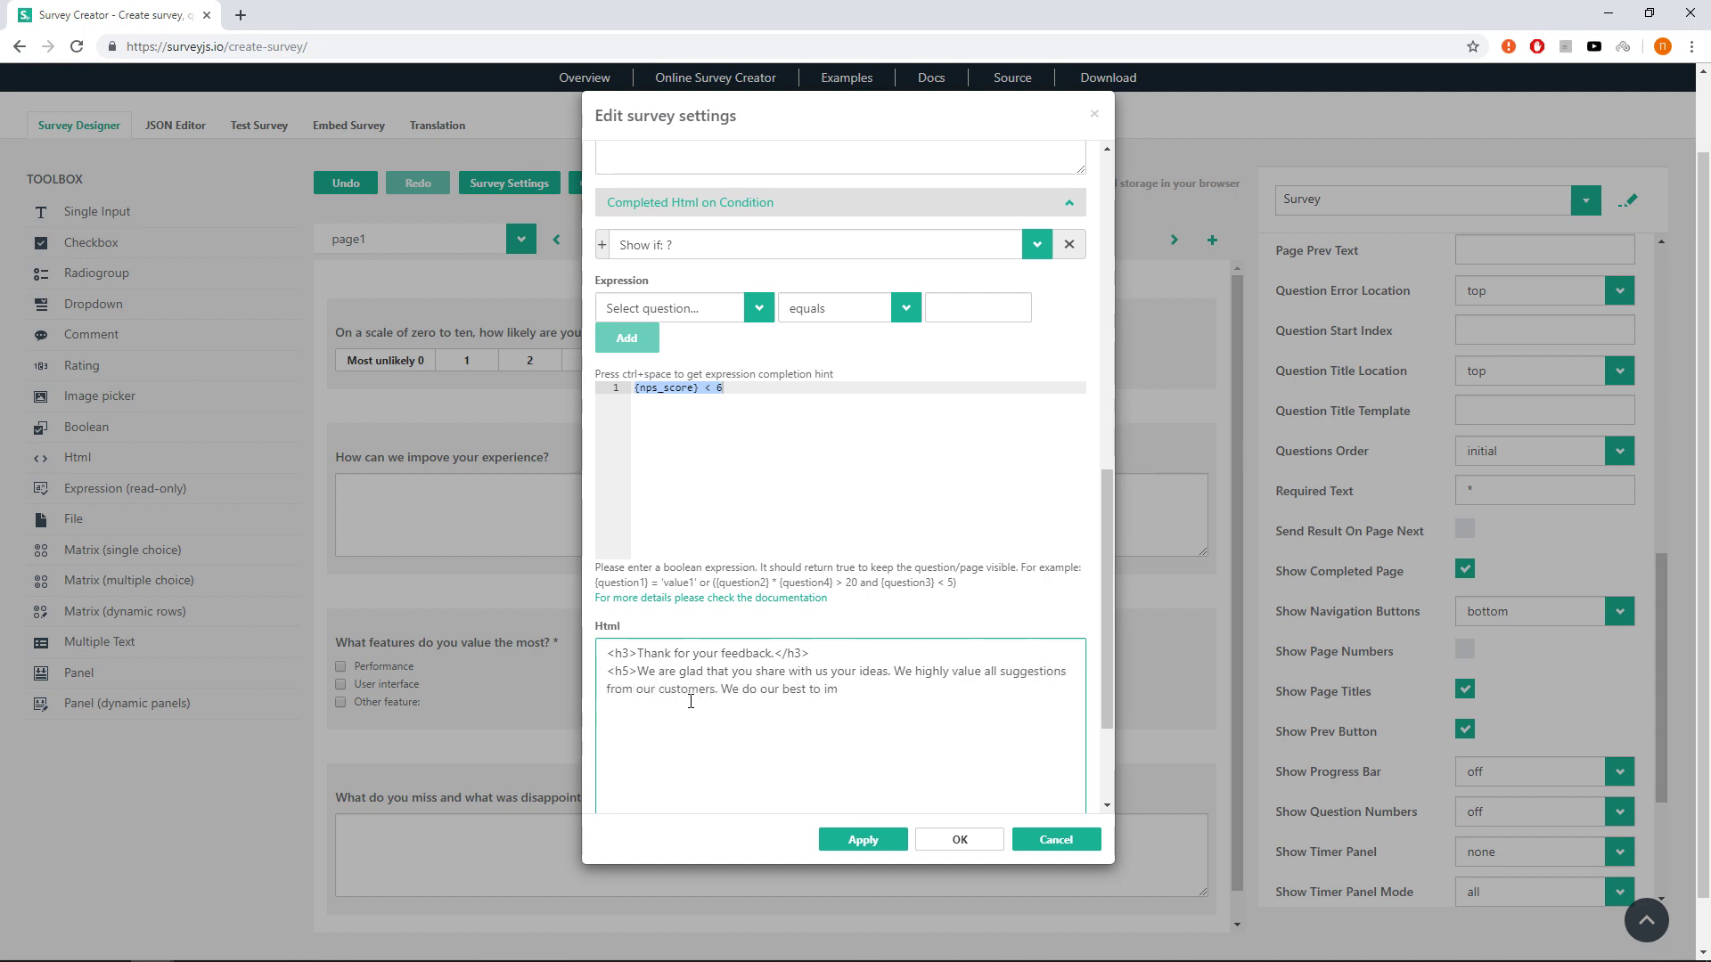
text(prove the product and reach your expectation.</h5>)
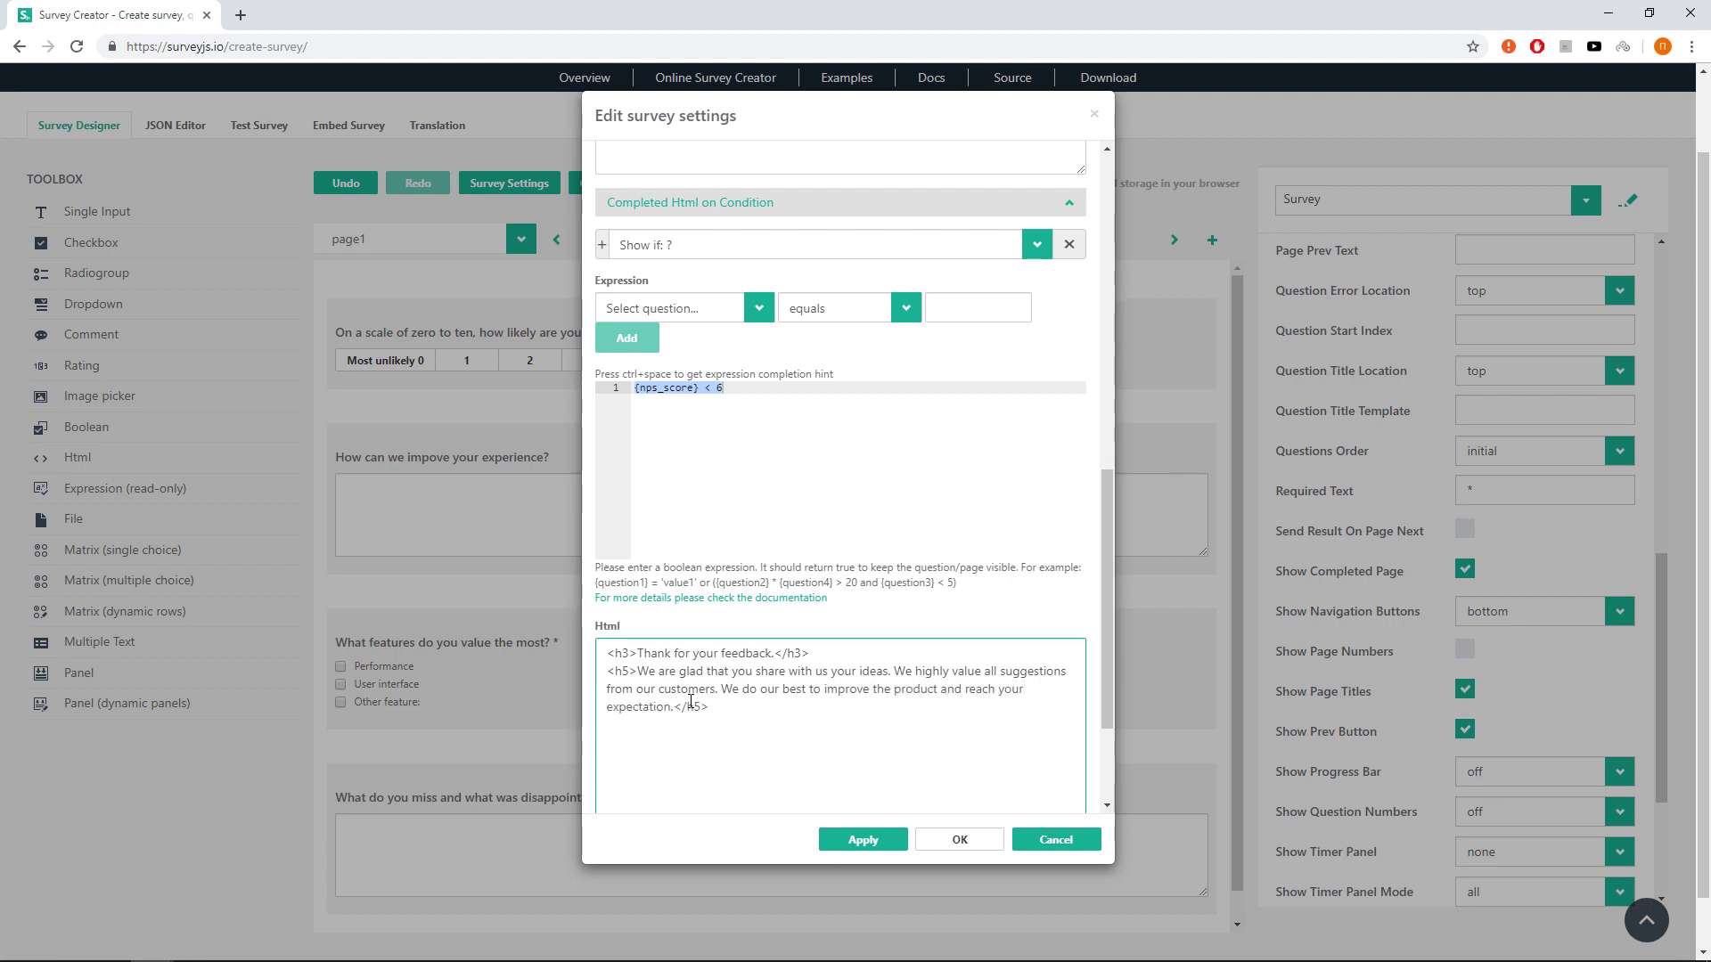
click(955, 840)
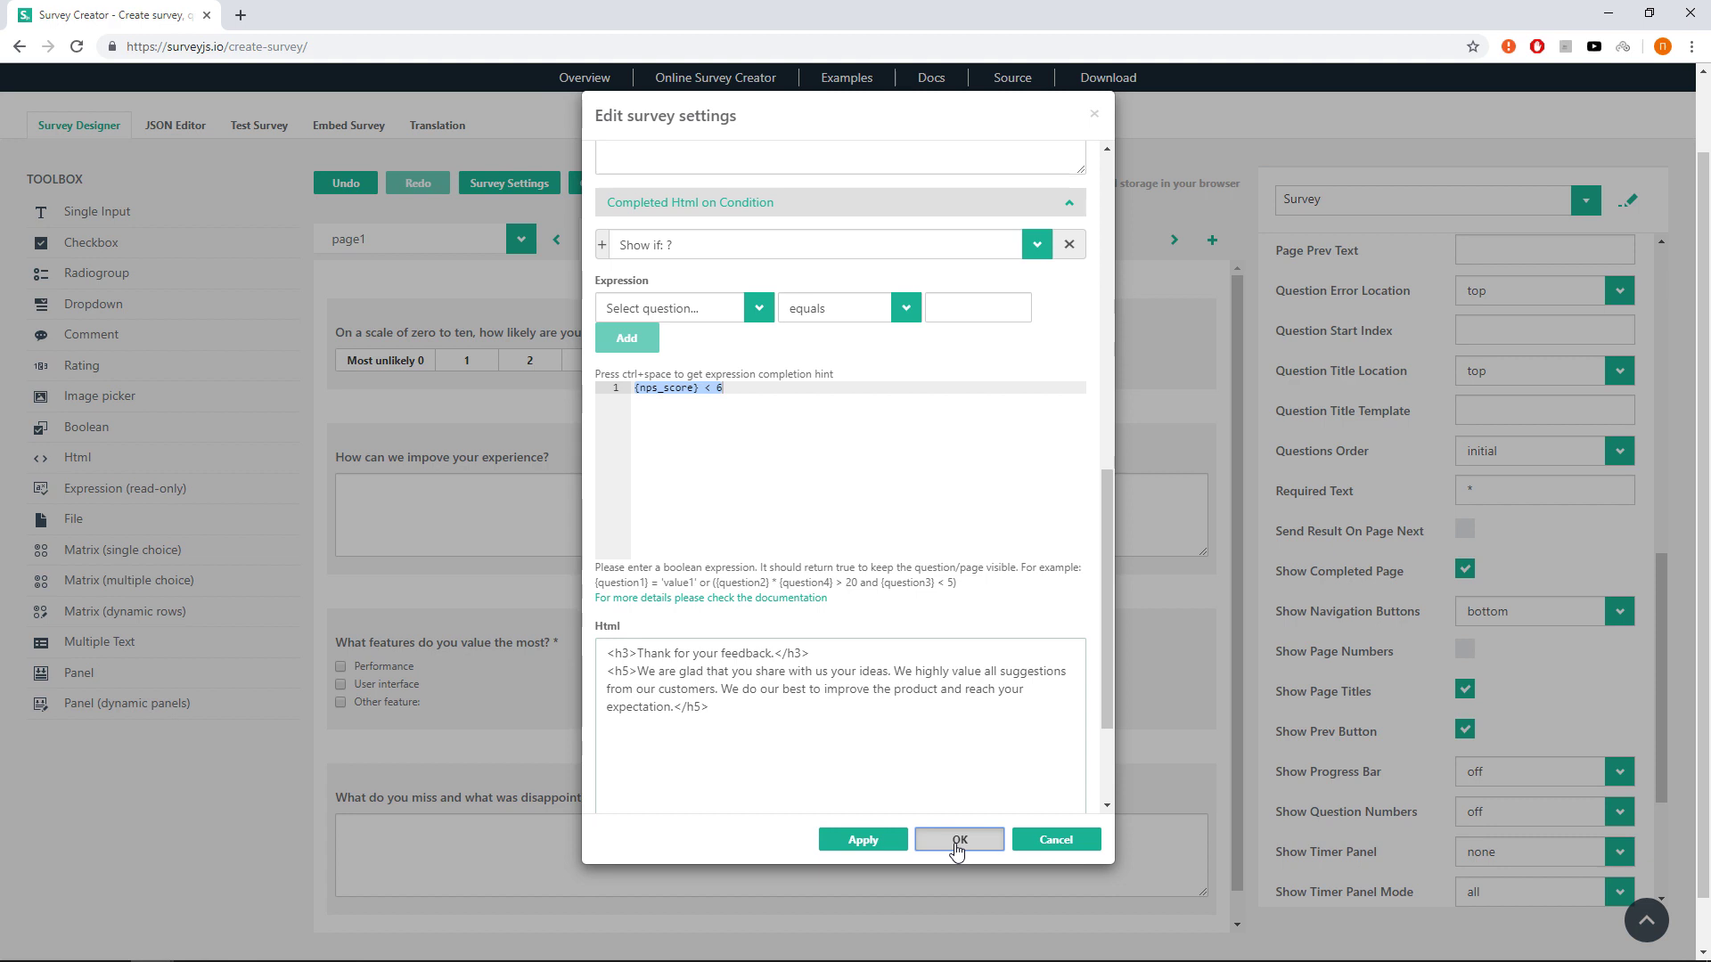
Test-run with score 4 and Performance, then with score 9, checking each thank-you message
click(260, 124)
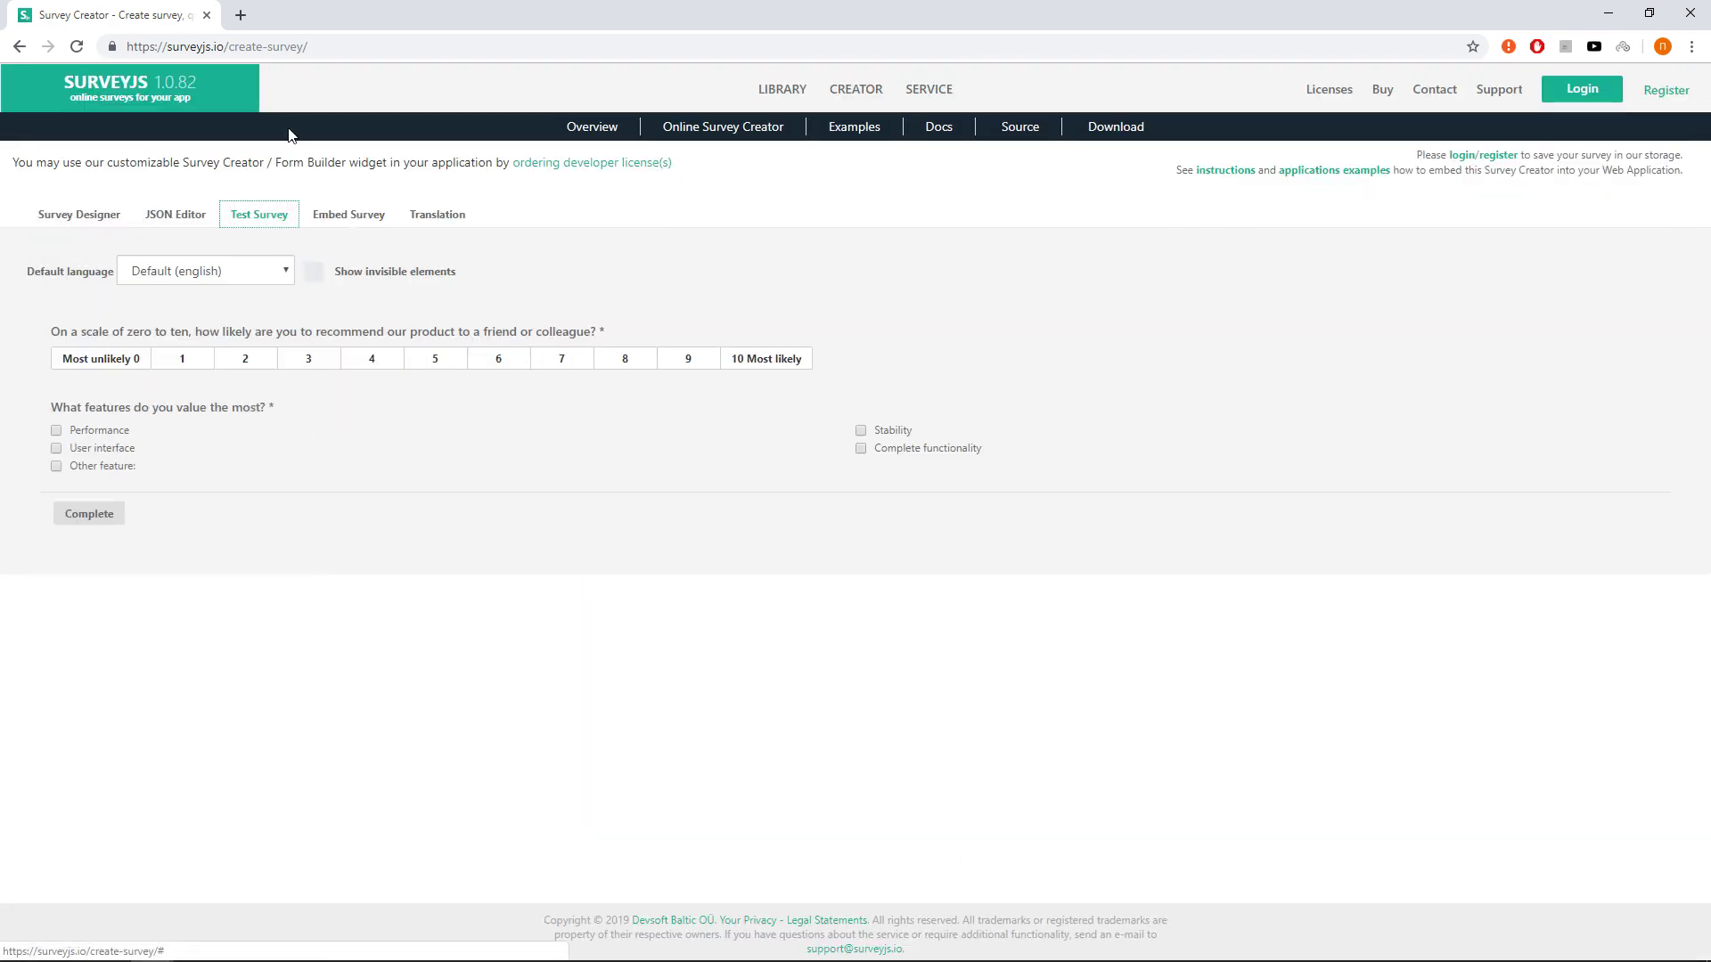
click(372, 358)
click(56, 430)
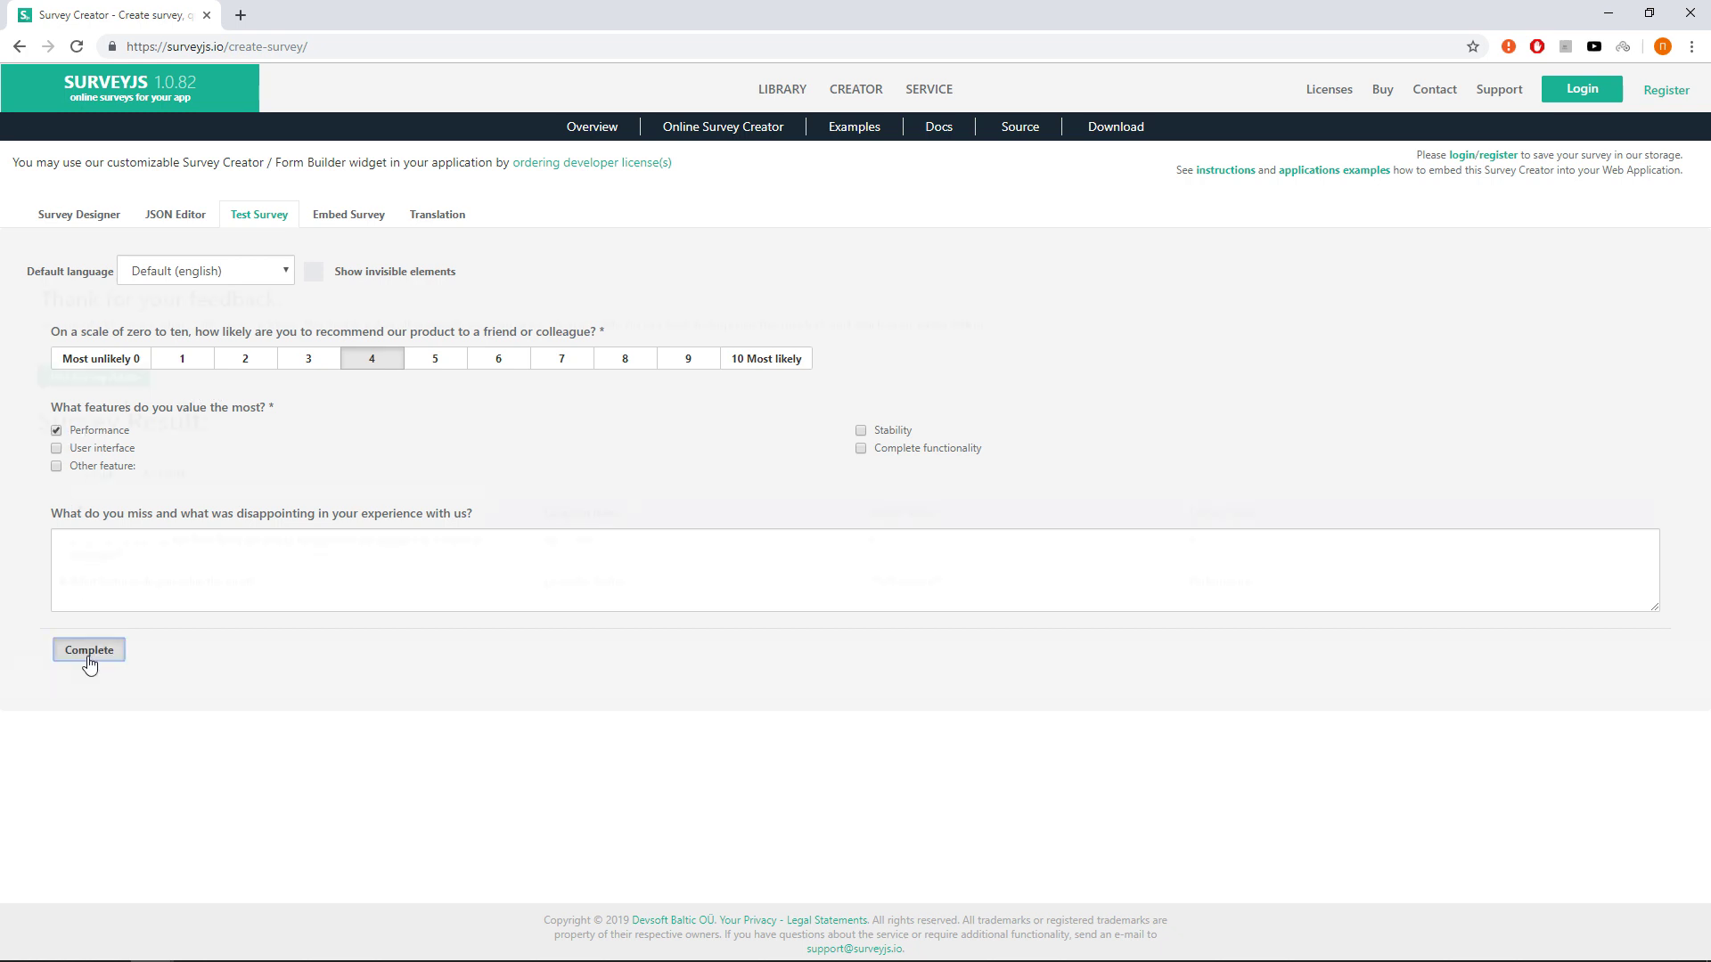
click(89, 650)
drag(51, 325, 294, 328)
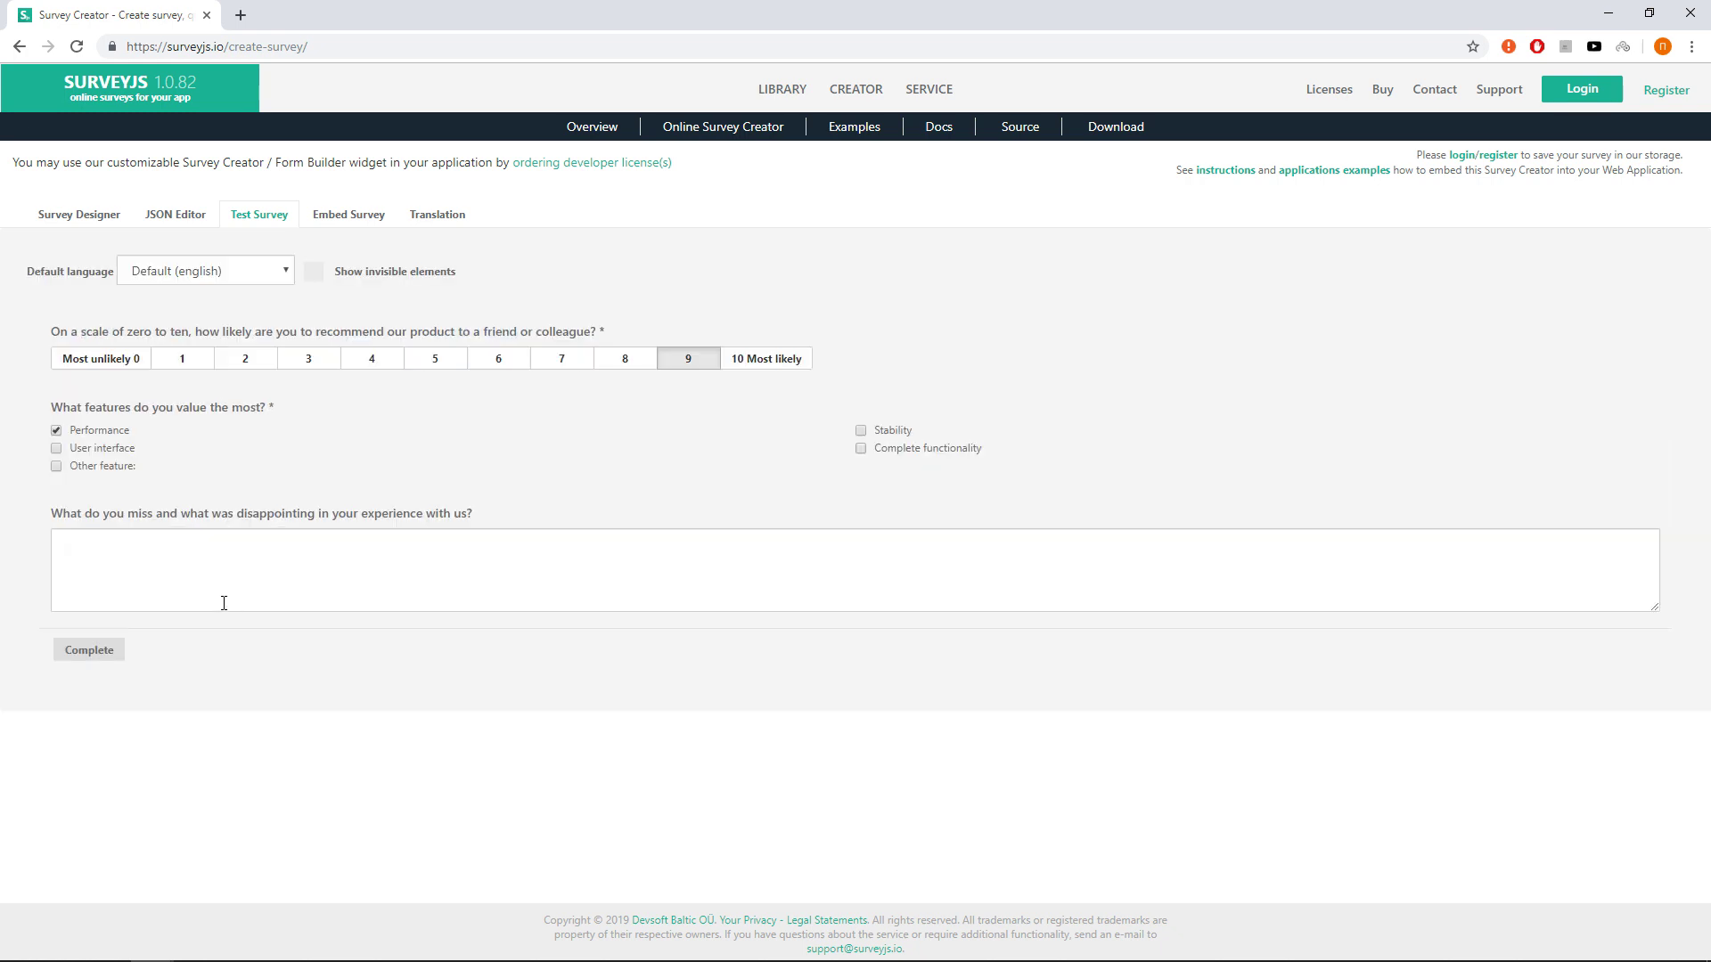
click(105, 653)
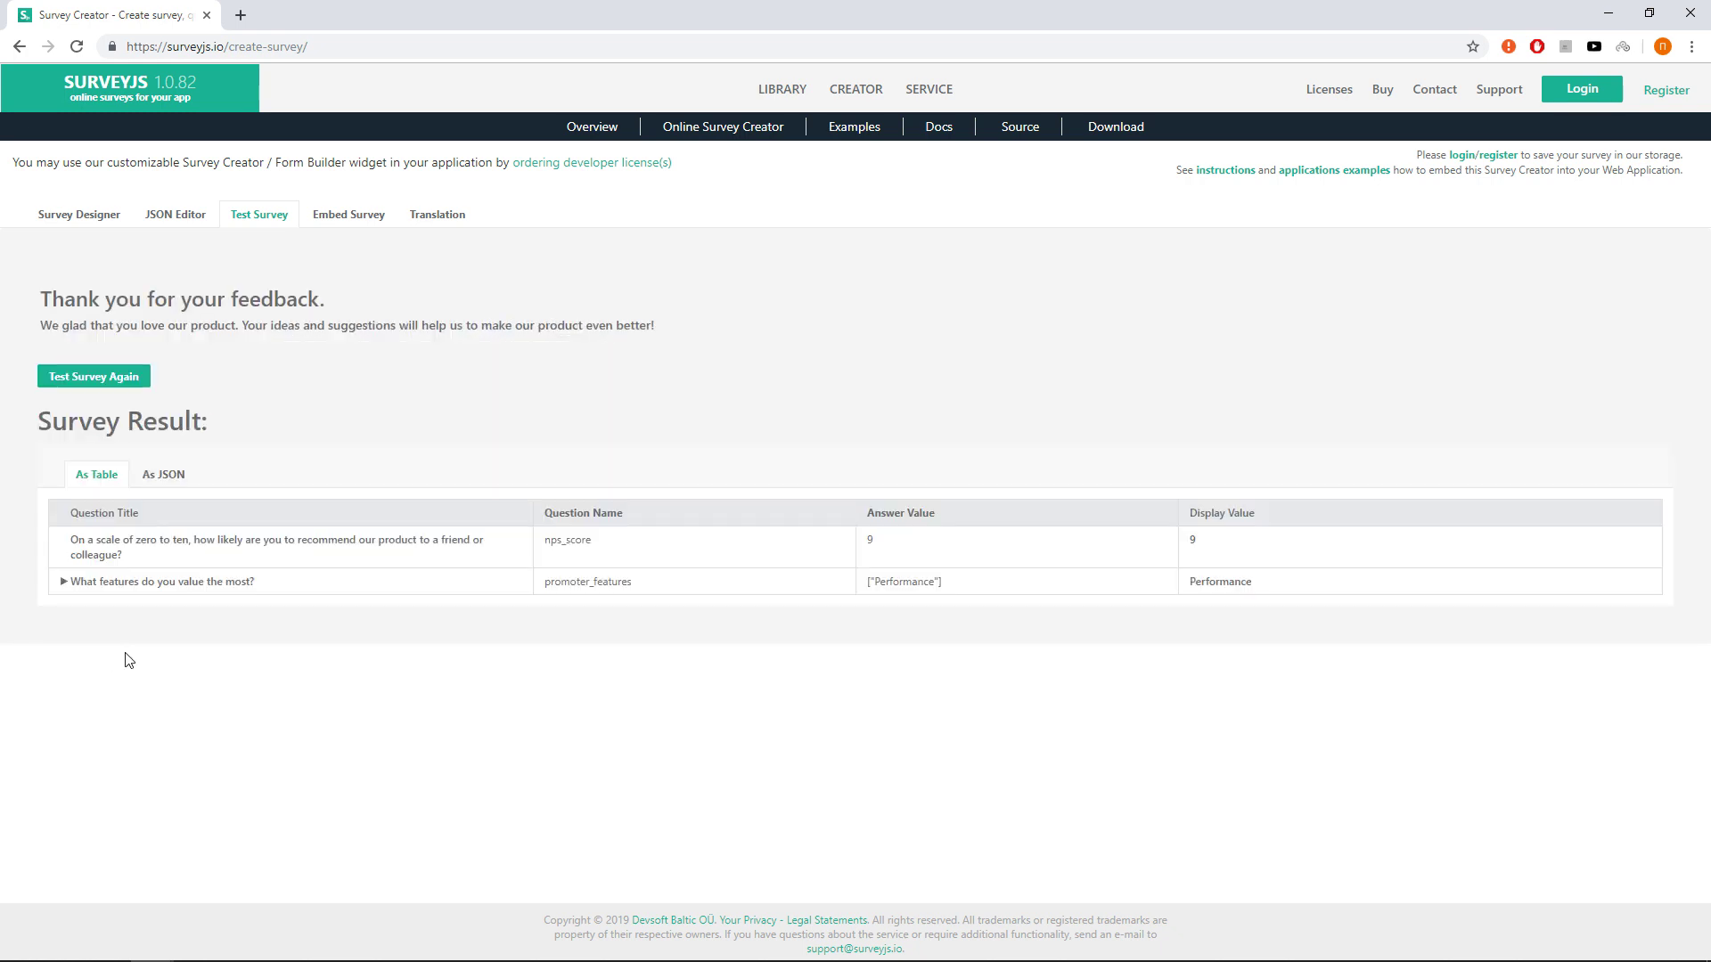
mouse_move(656, 326)
mouse_down()
mouse_move(37, 339)
mouse_move(662, 332)
mouse_up()
Open the JSON Editor to review completedHtml and the {nps_score} > 8 and < 6 thank-you conditions
click(170, 214)
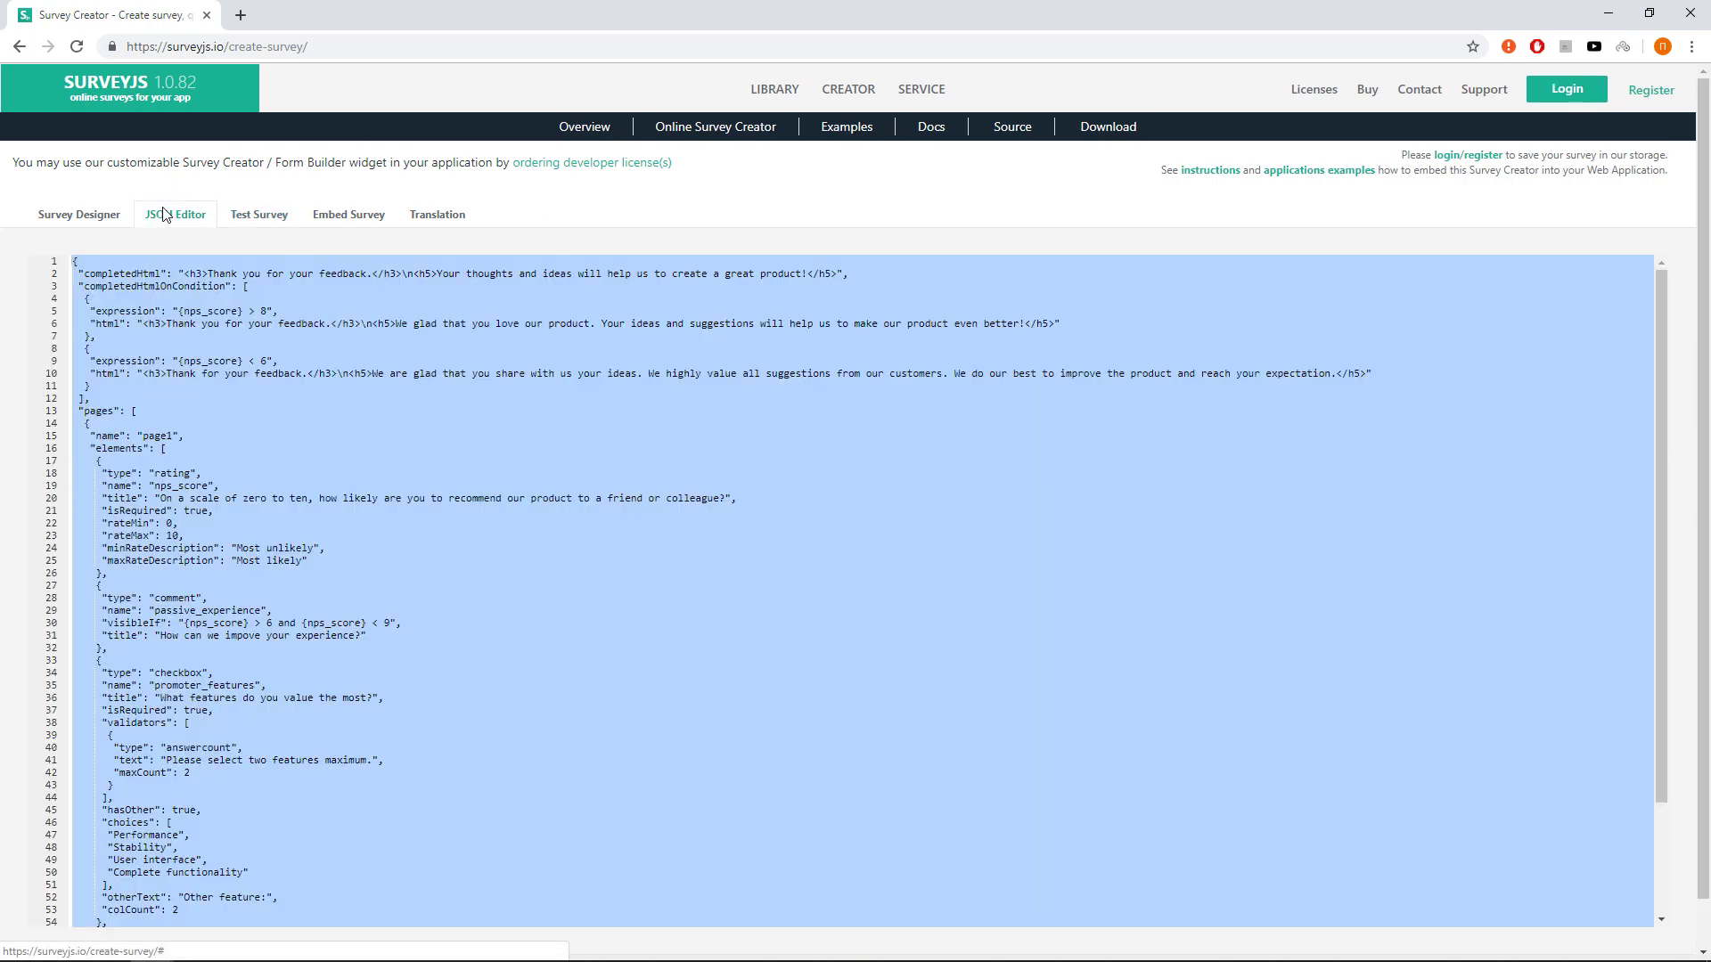
click(193, 296)
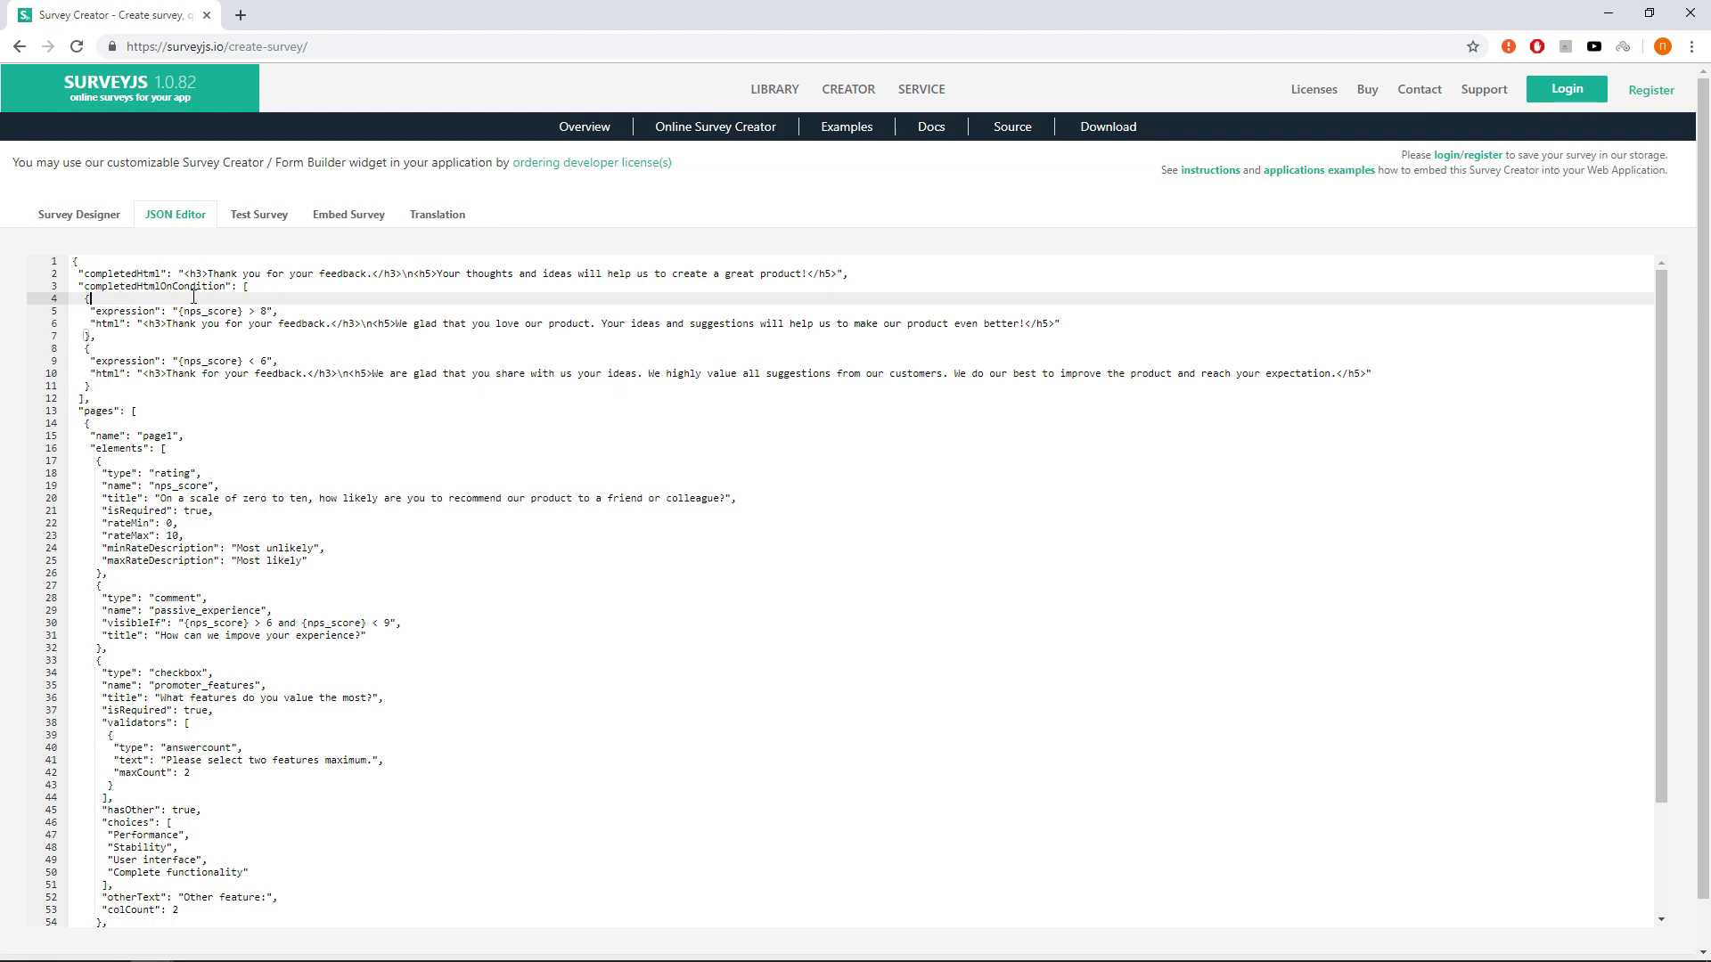